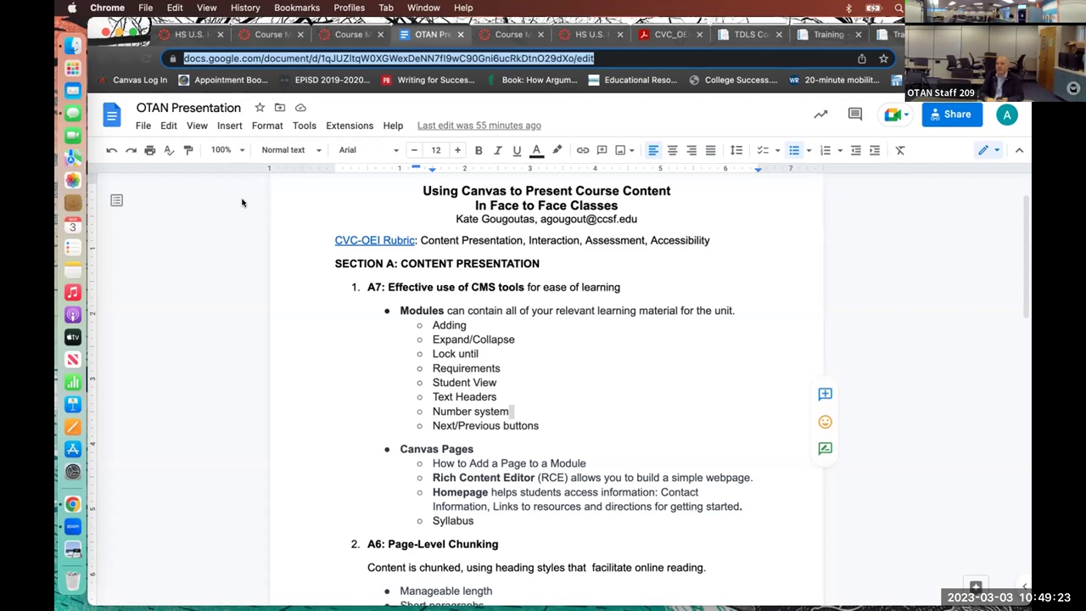
- Set the zoom of the OTAN Presentation document to 150%
click(238, 151)
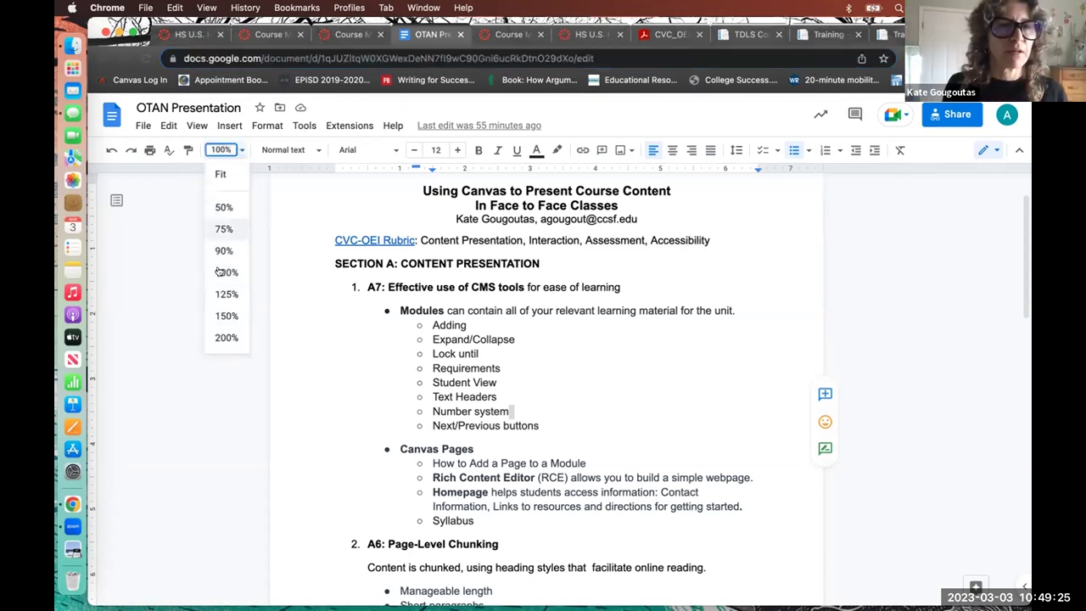
click(220, 316)
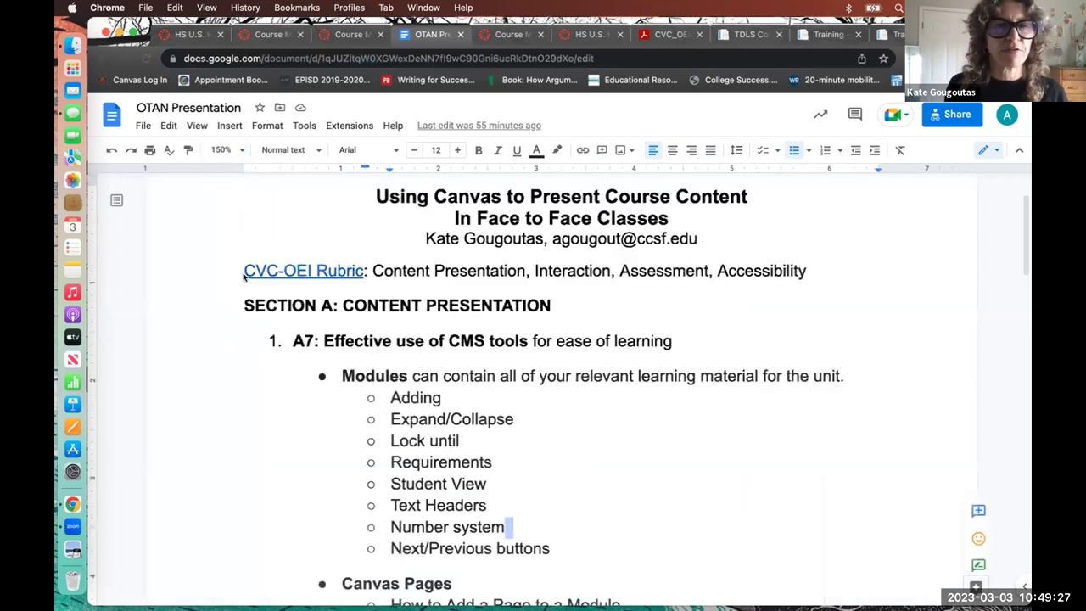
click(240, 151)
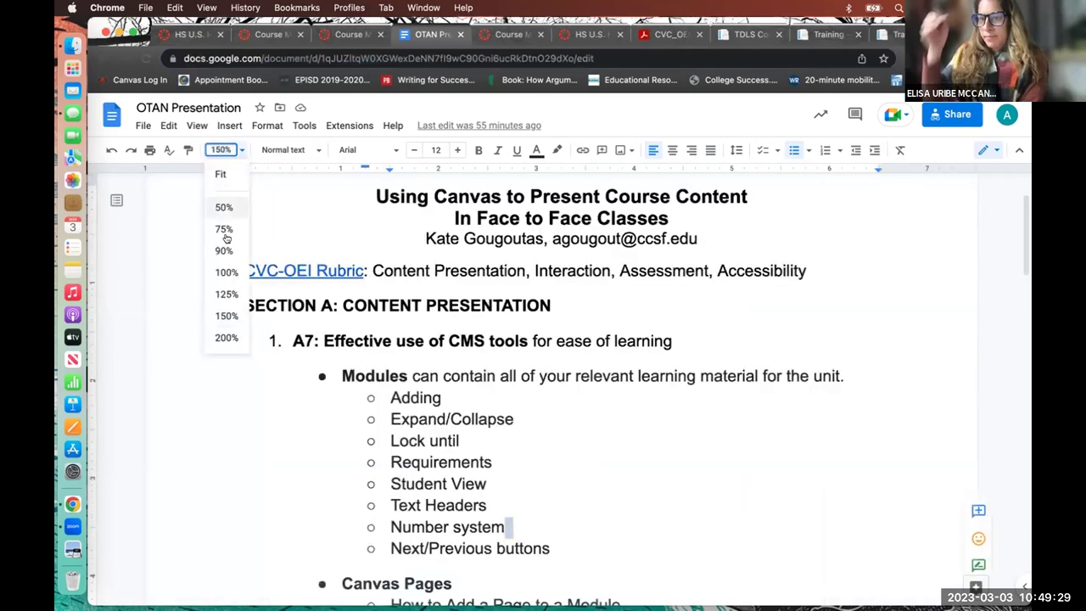
click(226, 317)
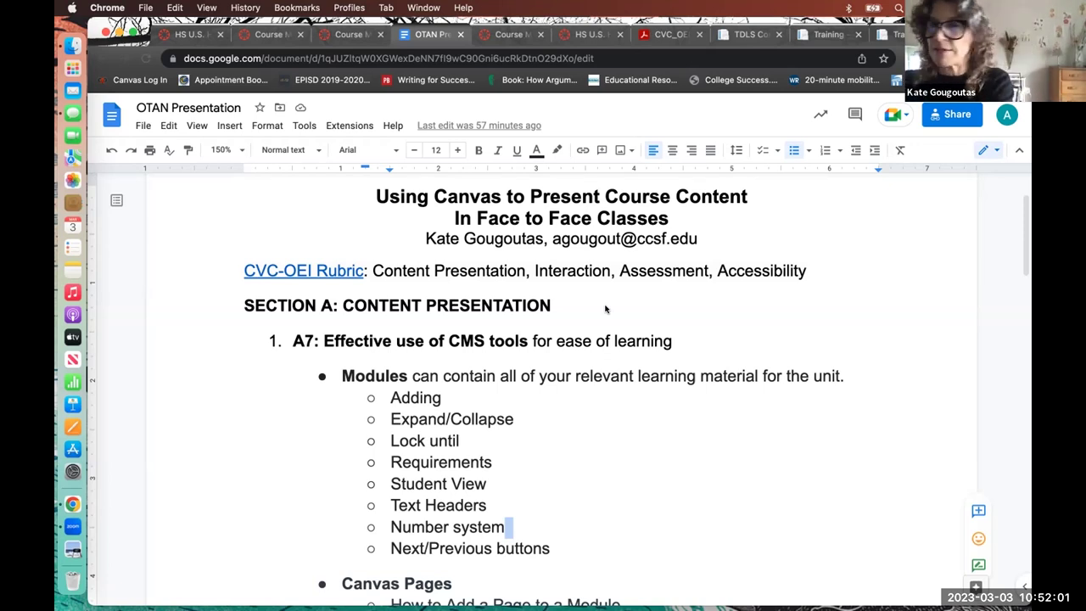
- Read through the presentation outline, covering Section A's items on CMS tools, page-level chunking and multimedia, and the closing resources
scroll(745, 401, down, 1)
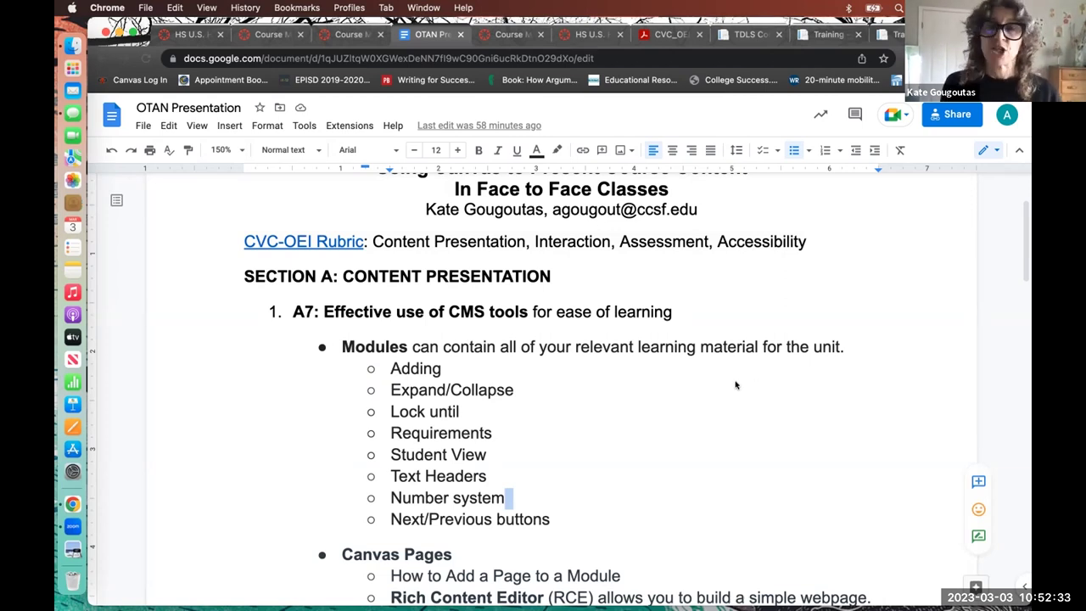
scroll(736, 386, down, 15)
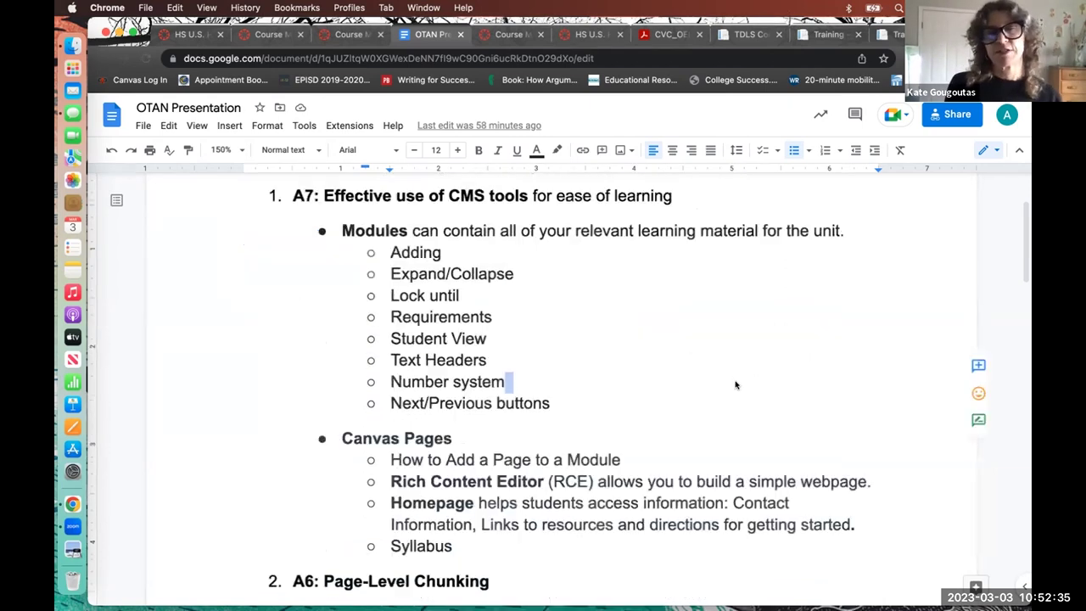
scroll(735, 385, down, 3)
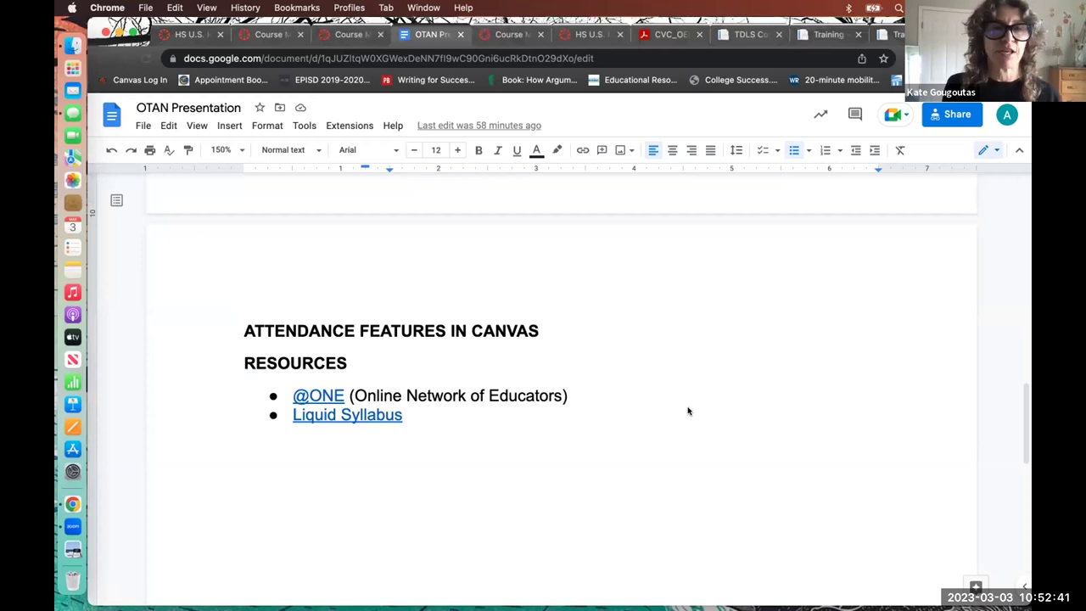
scroll(688, 411, up, 18)
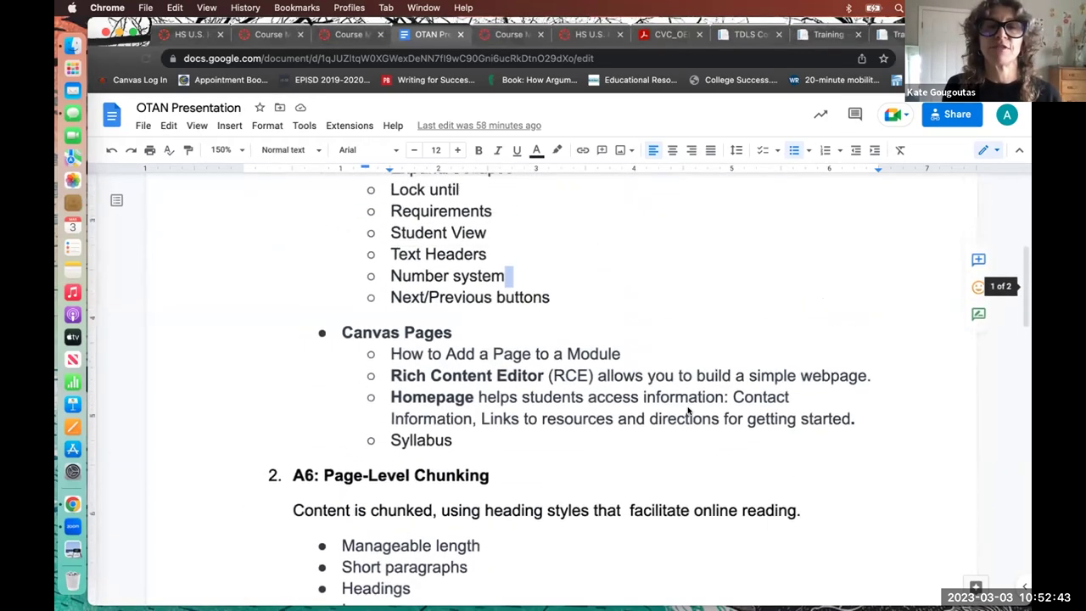
scroll(688, 411, up, 5)
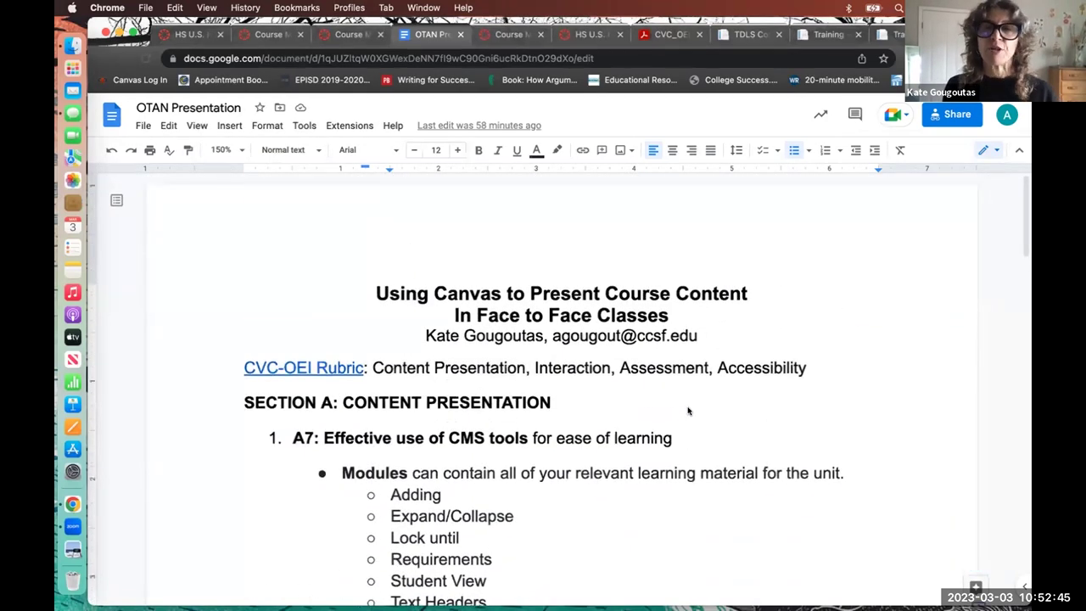
scroll(688, 412, down, 2)
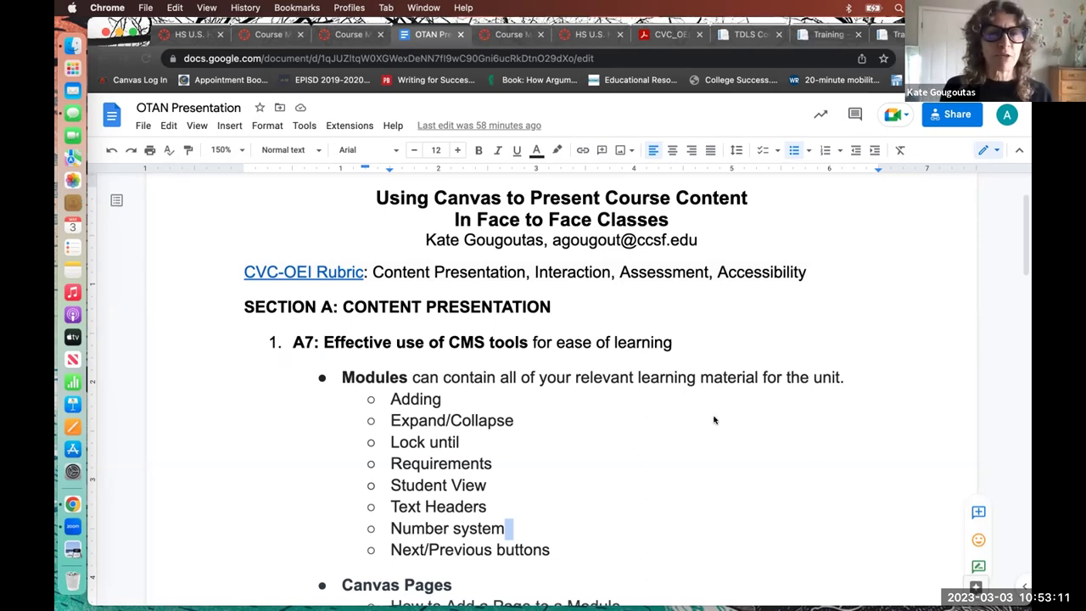
scroll(713, 419, down, 2)
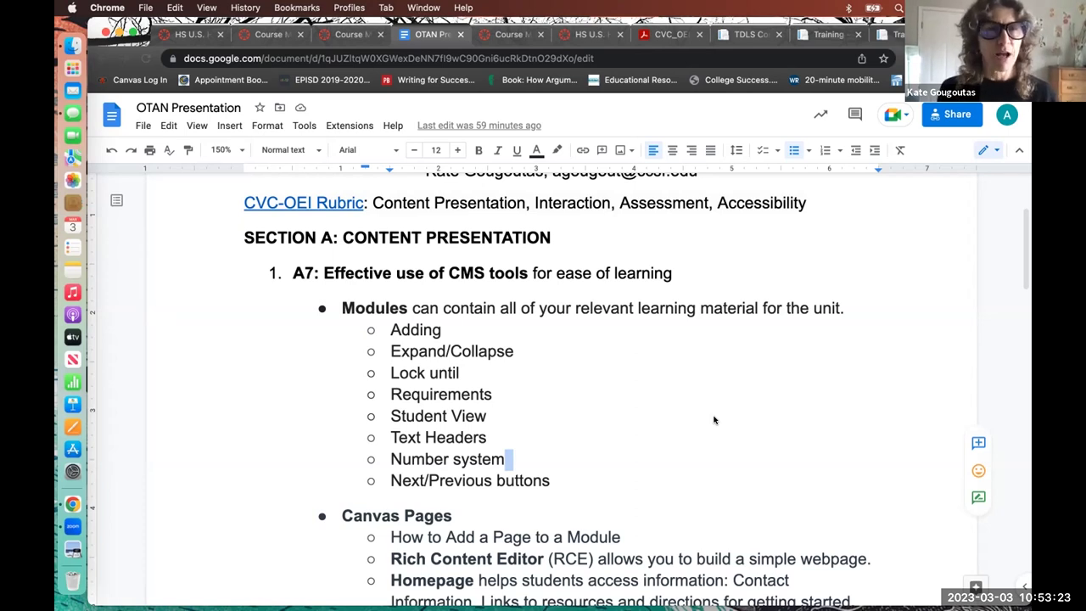
scroll(714, 419, down, 1)
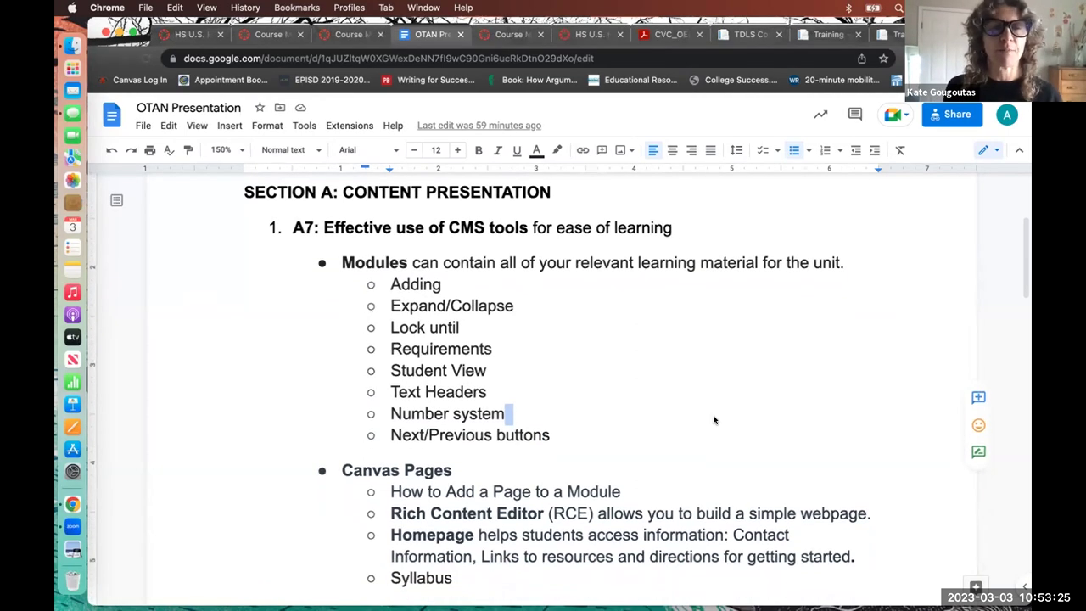
scroll(714, 419, down, 1)
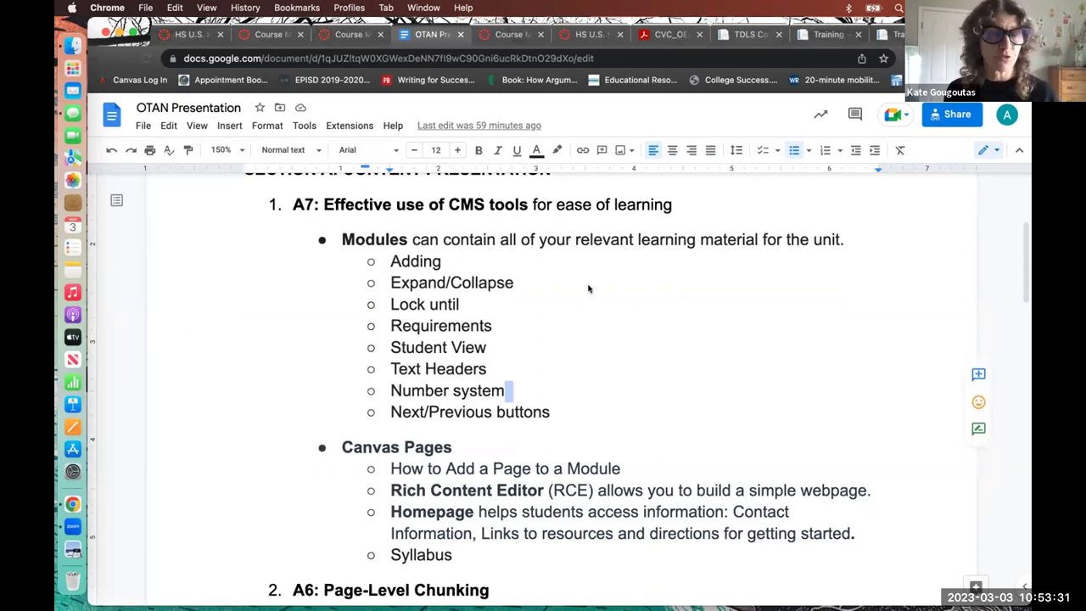
scroll(768, 304, down, 5)
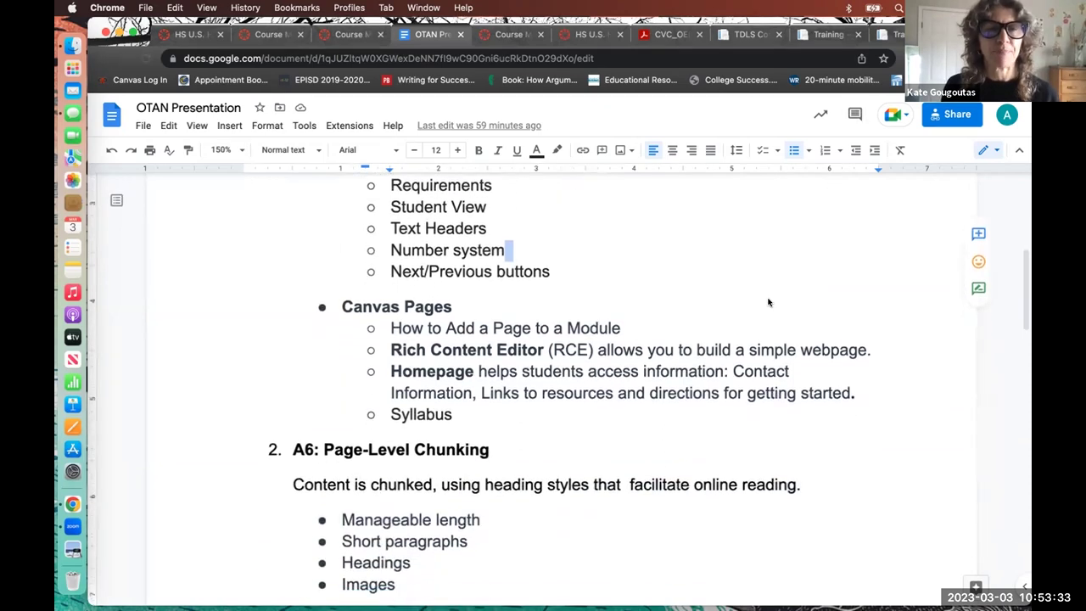
scroll(768, 302, up, 5)
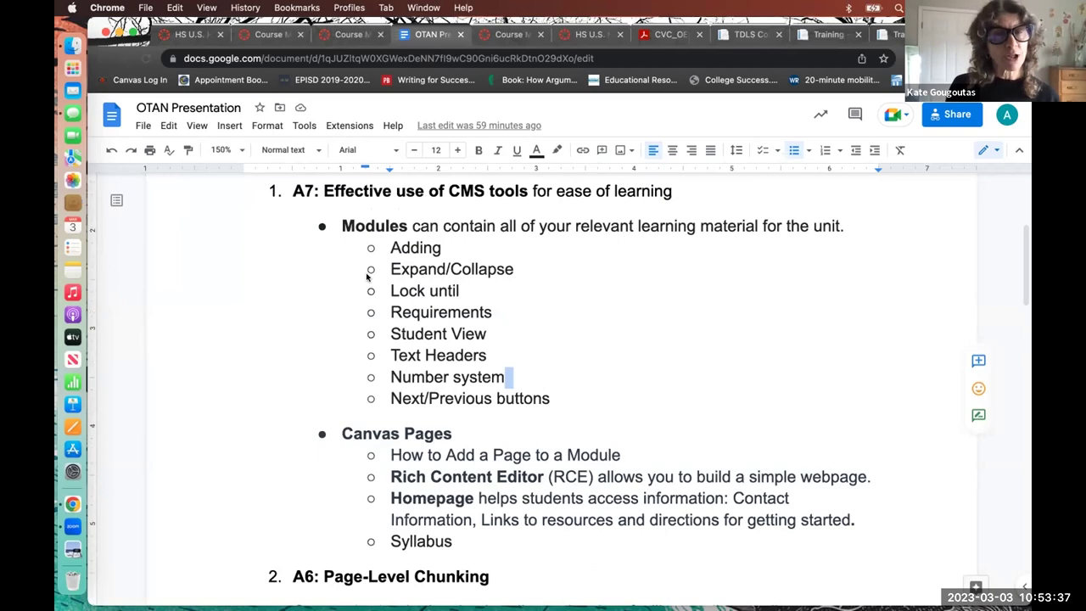
scroll(766, 368, down, 10)
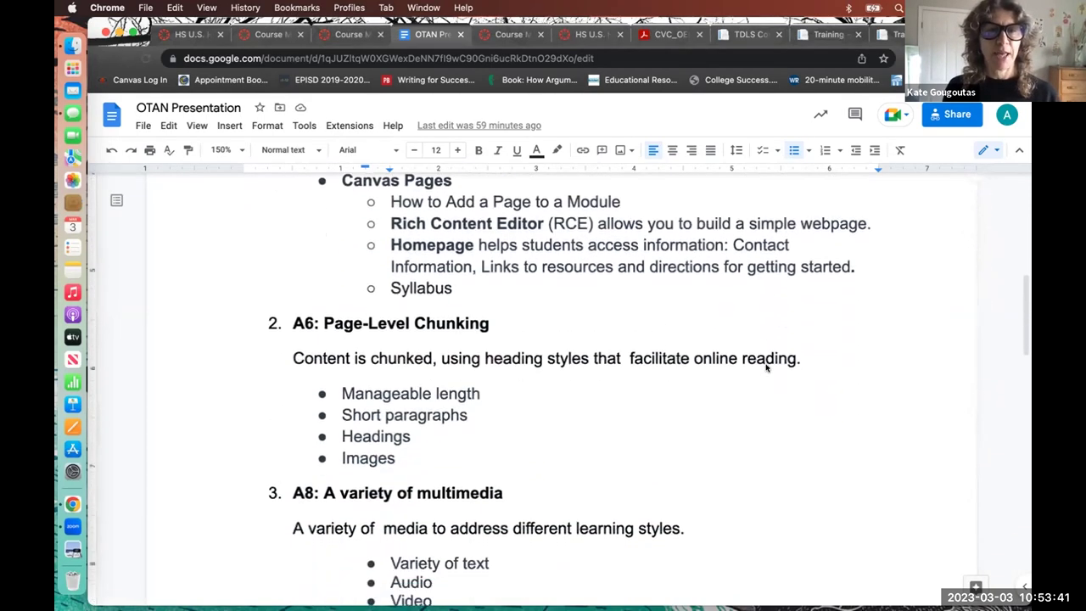
scroll(765, 367, down, 3)
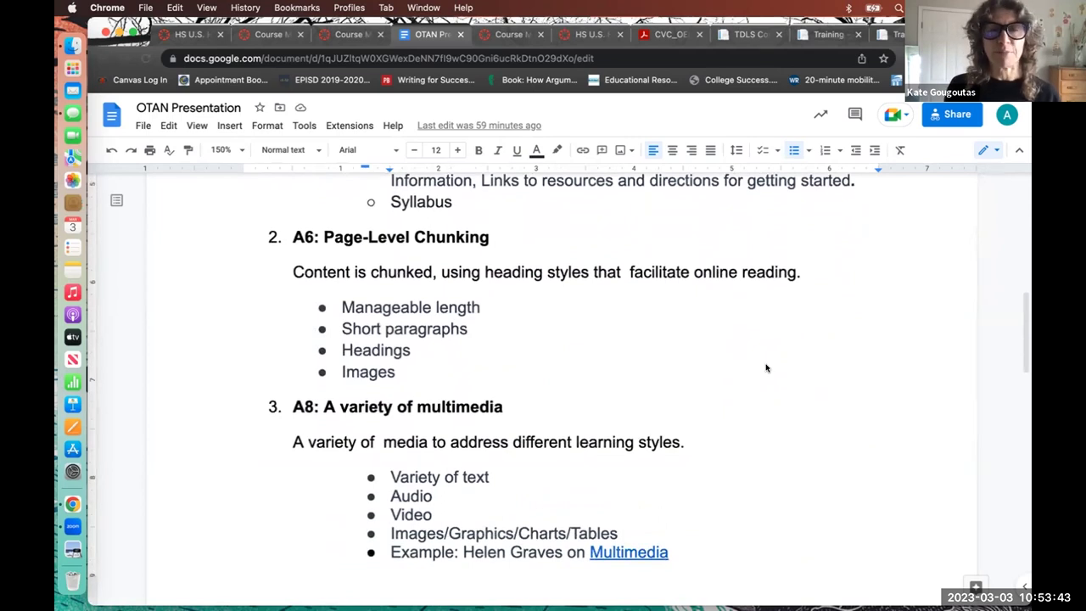
scroll(766, 368, down, 2)
scroll(766, 367, up, 14)
scroll(765, 367, up, 2)
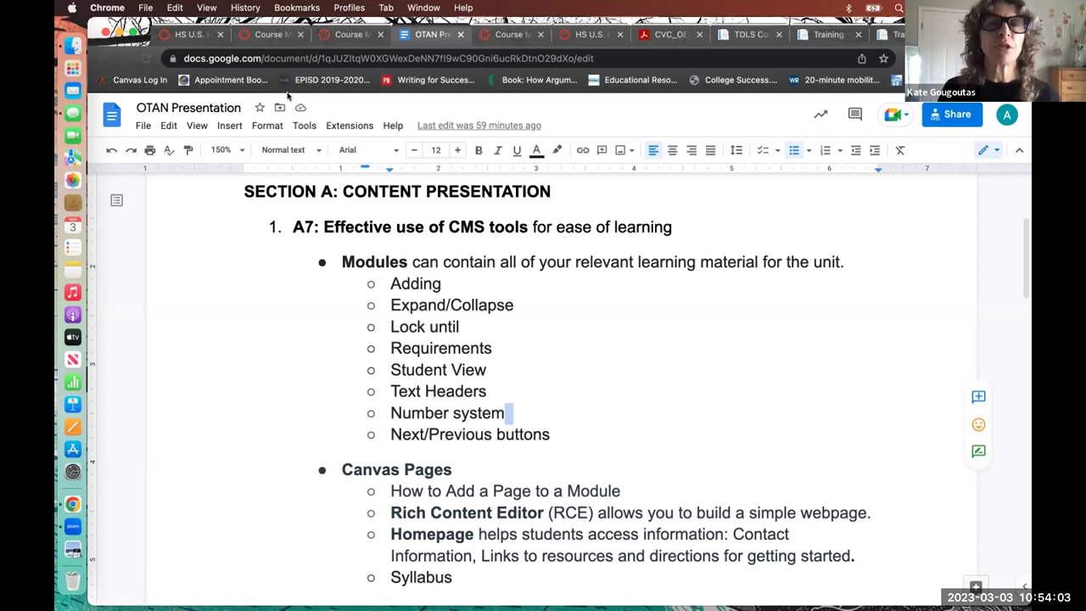
- Switch to the Canvas Modules page of the HS U.S. History course and review its list of modules
click(192, 34)
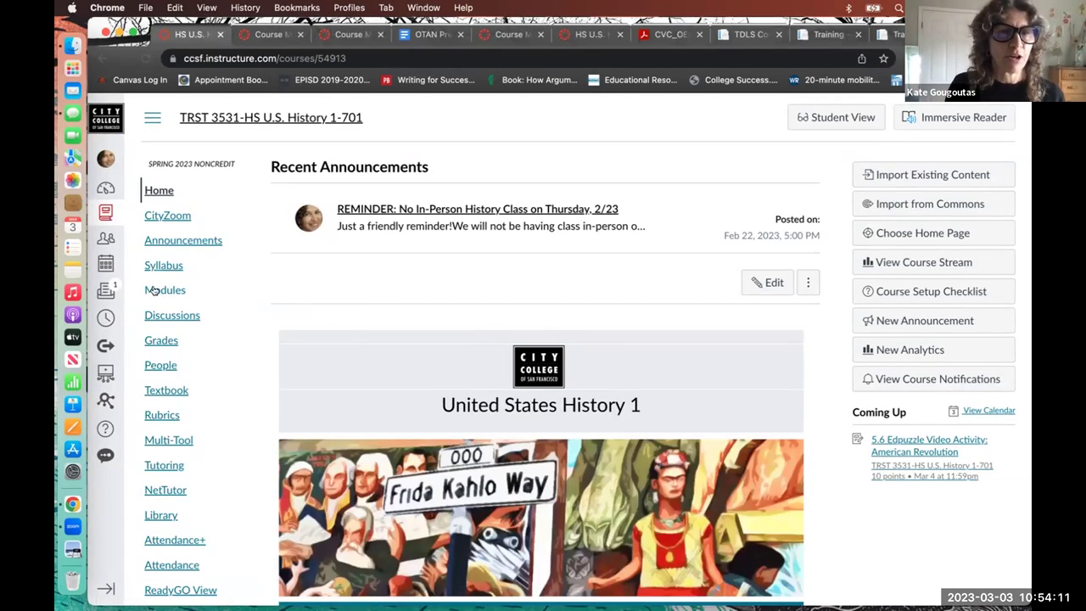
click(260, 37)
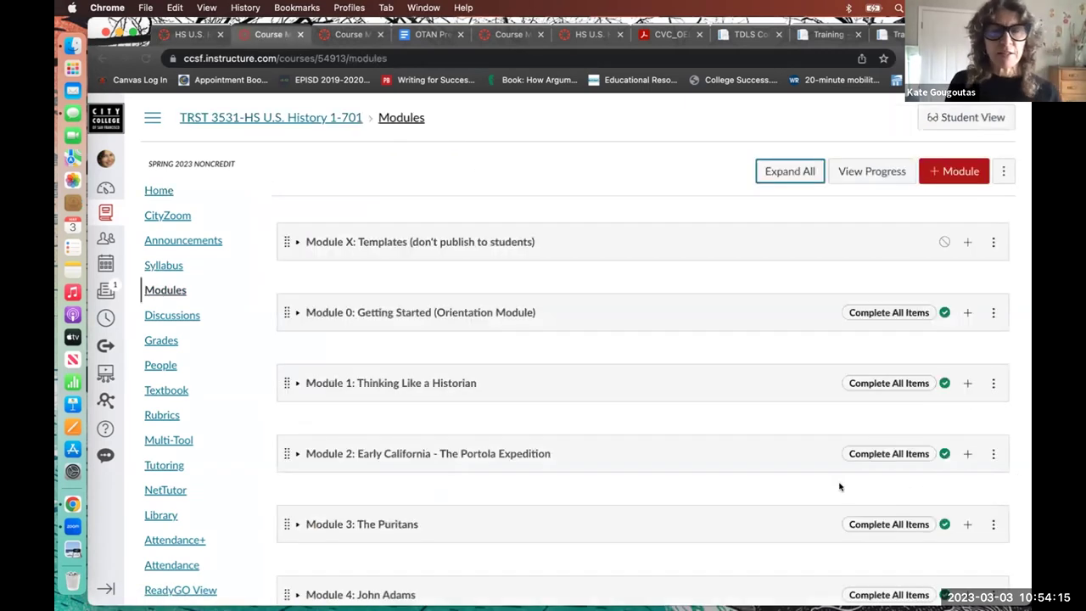
scroll(816, 486, down, 1)
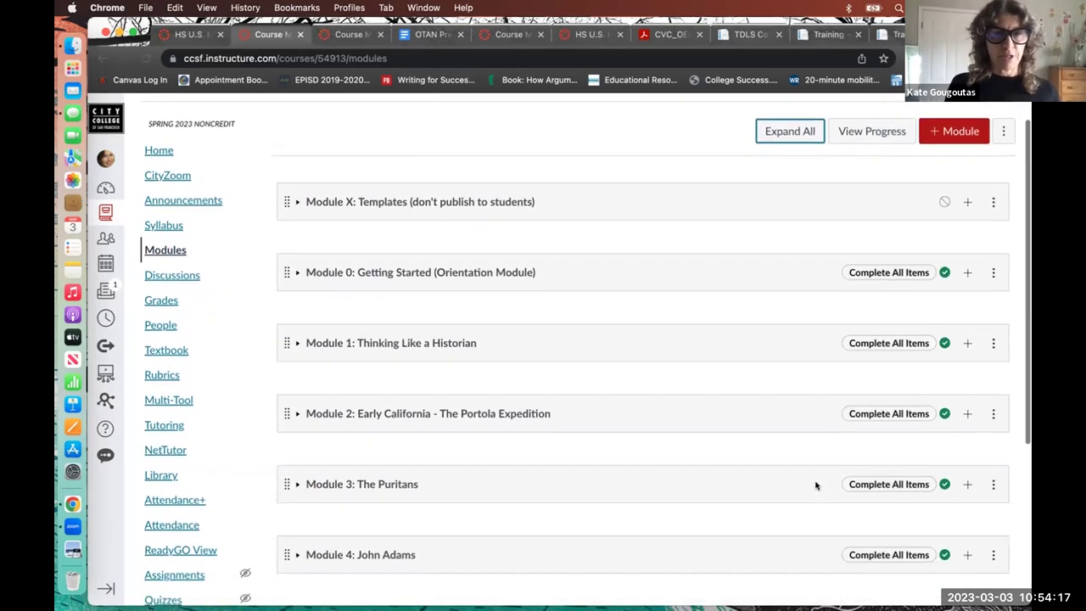
scroll(816, 485, down, 5)
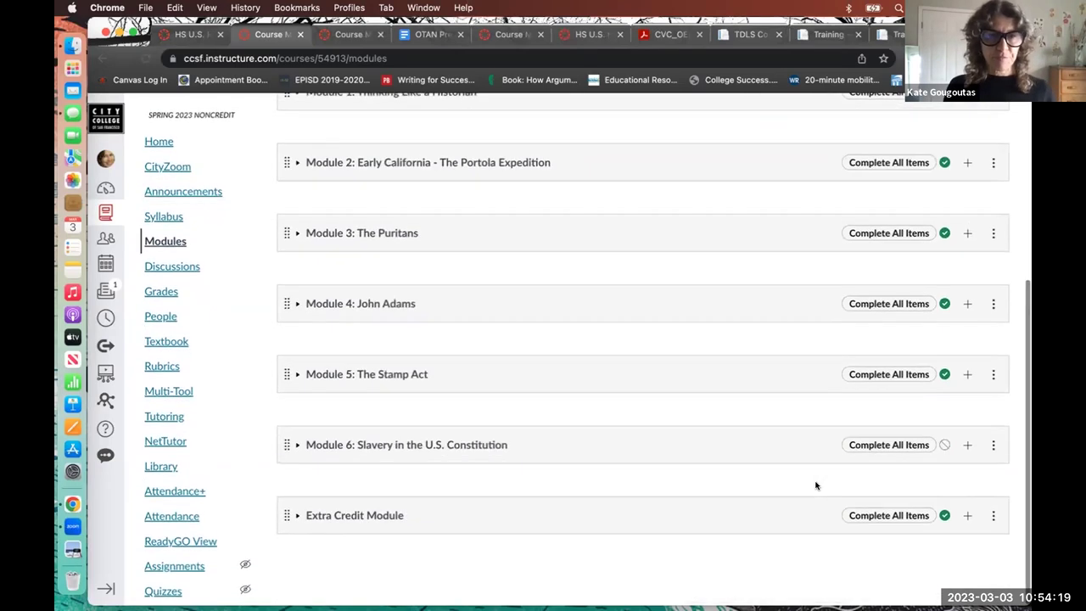
scroll(815, 485, up, 1)
scroll(814, 485, down, 1)
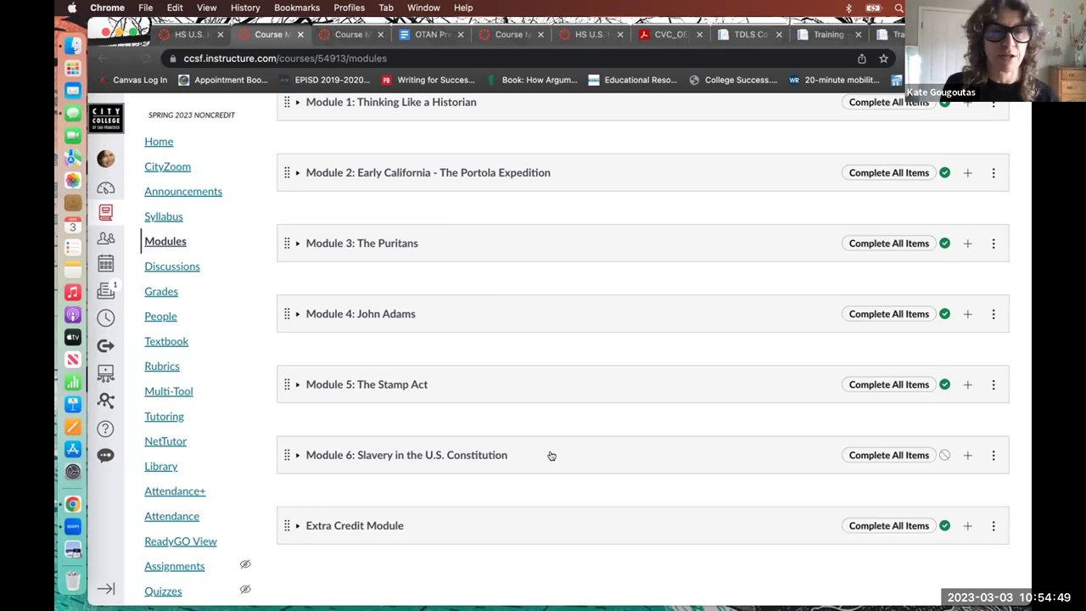
scroll(550, 456, up, 5)
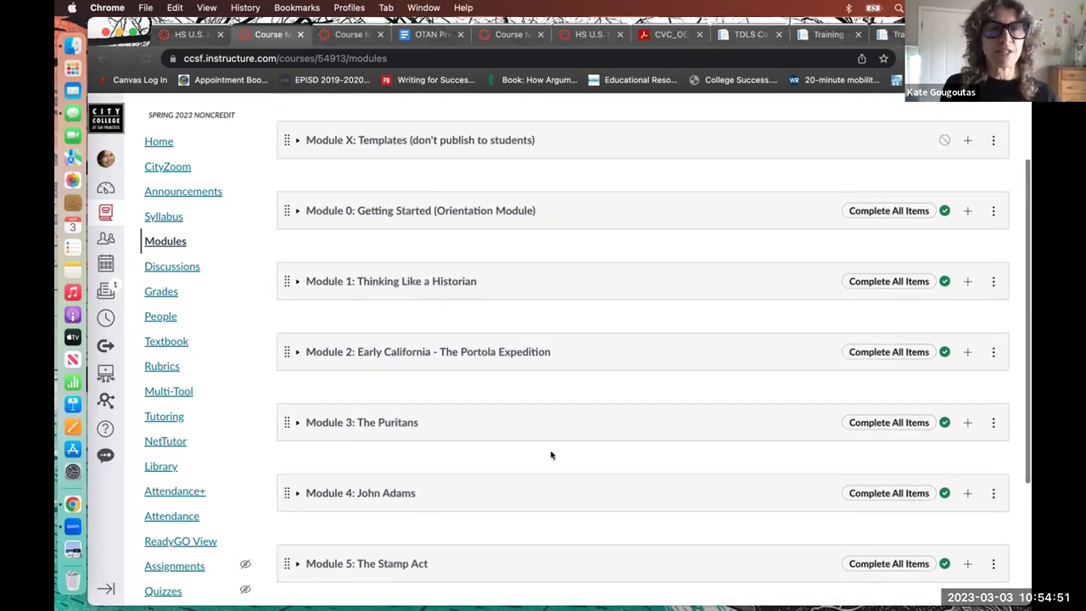
scroll(551, 455, up, 3)
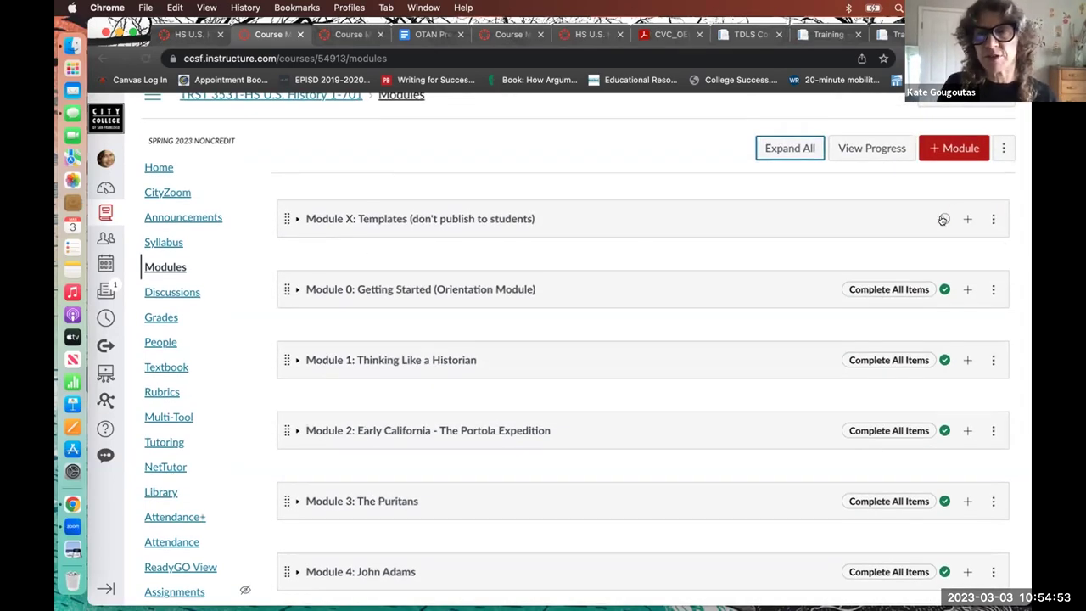
- Expand all course modules, examine the contents of Modules X, 0 and 1, and collapse them all again
click(793, 148)
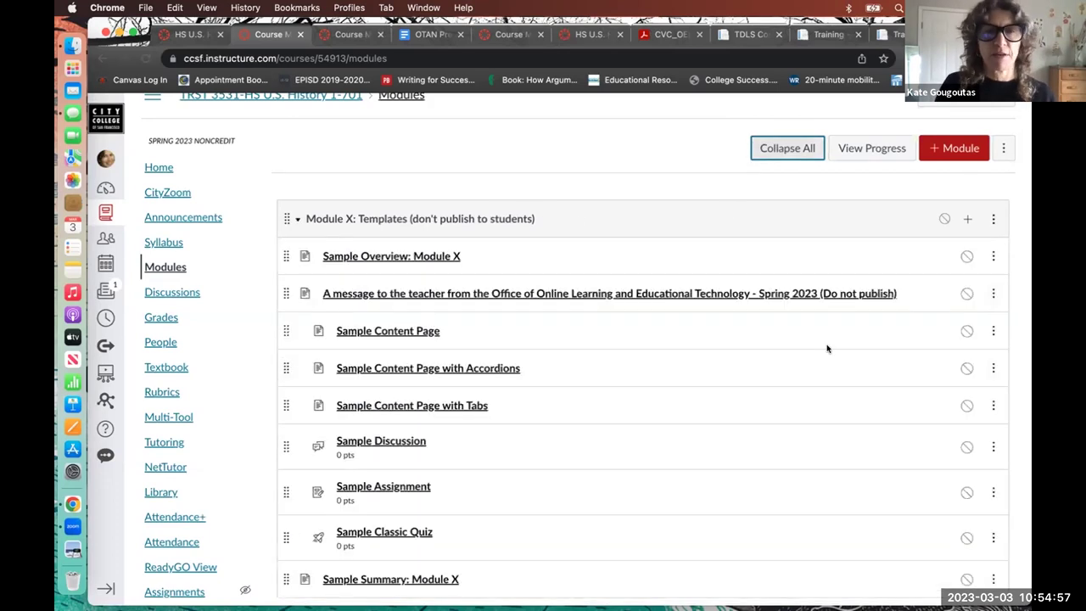
scroll(825, 349, down, 5)
scroll(823, 354, down, 5)
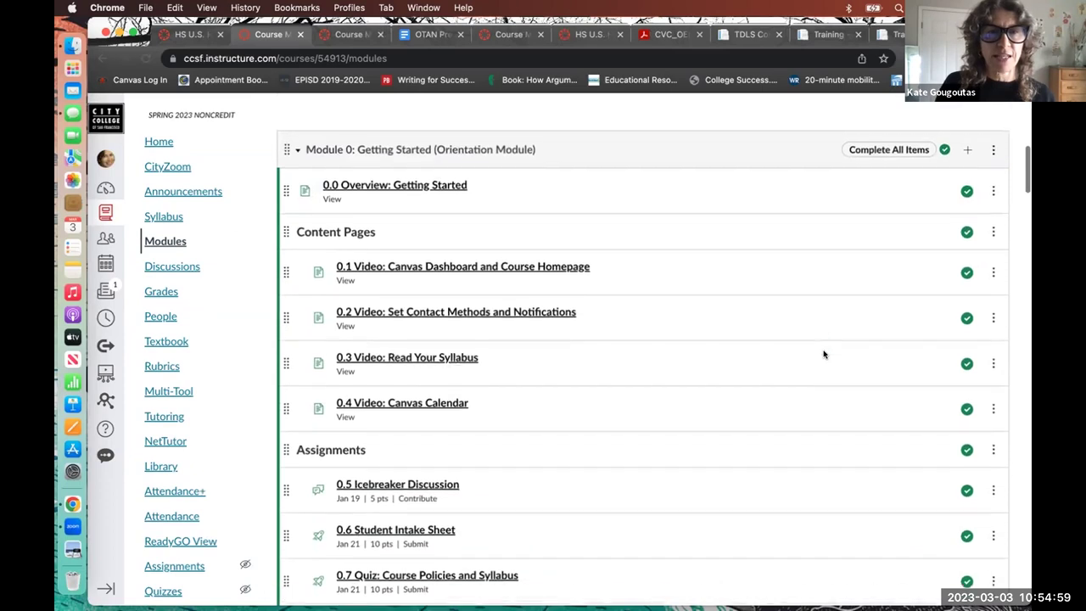
scroll(823, 354, down, 10)
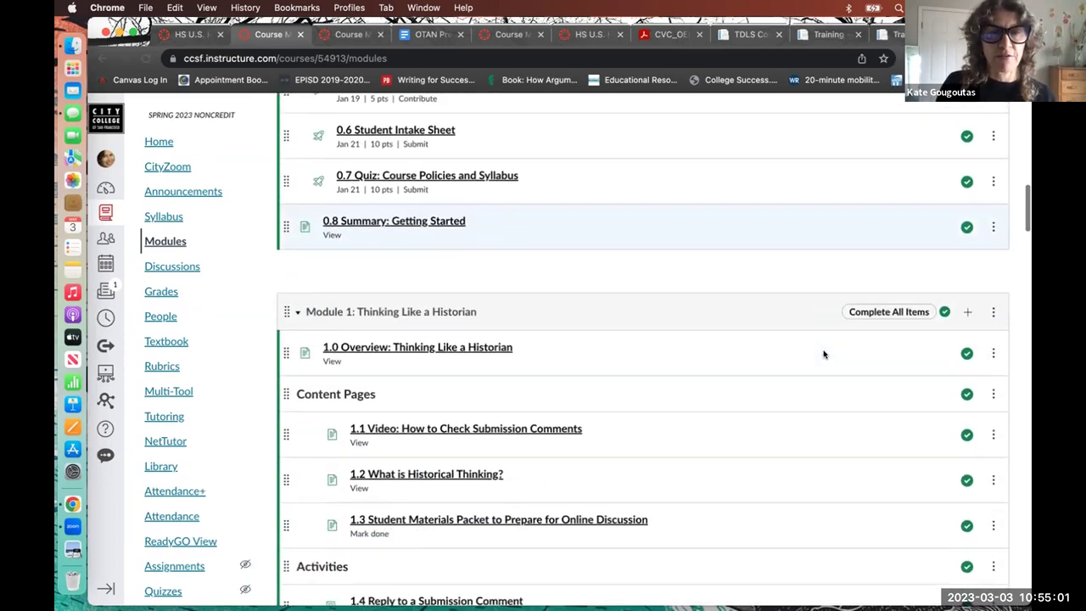
scroll(824, 354, down, 3)
scroll(824, 355, up, 8)
scroll(823, 355, up, 10)
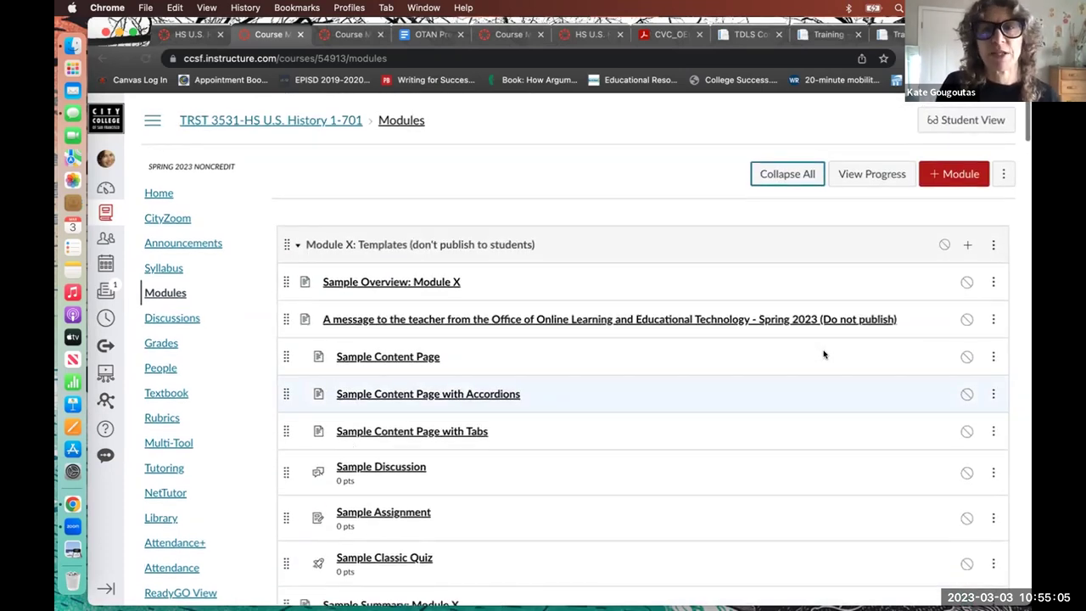
click(789, 169)
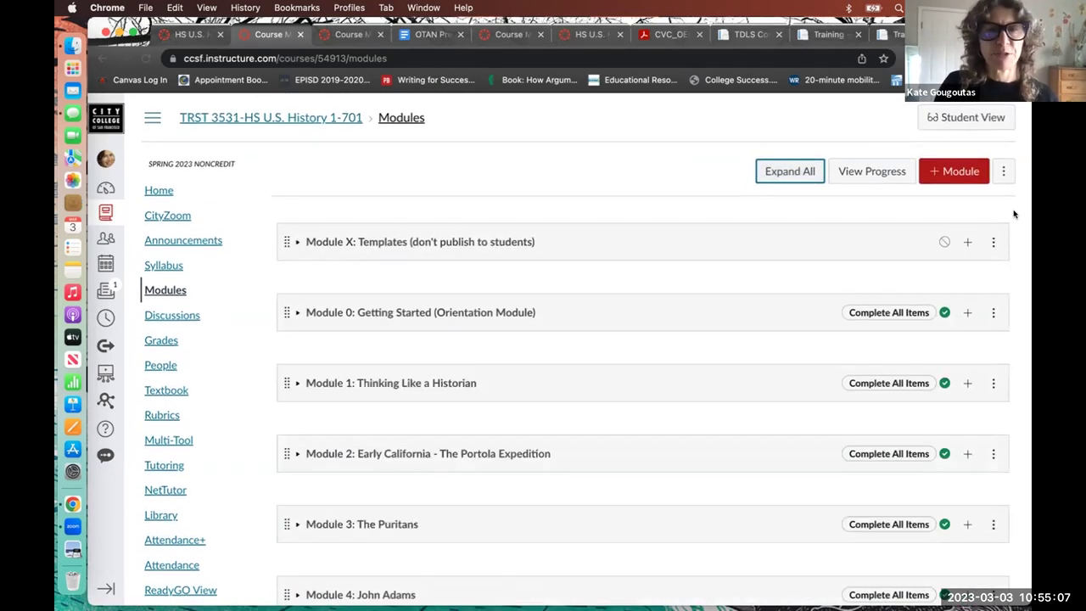
- Start adding a new course module named "OTAN Presentation Module"
scroll(950, 370, down, 3)
scroll(951, 370, down, 1)
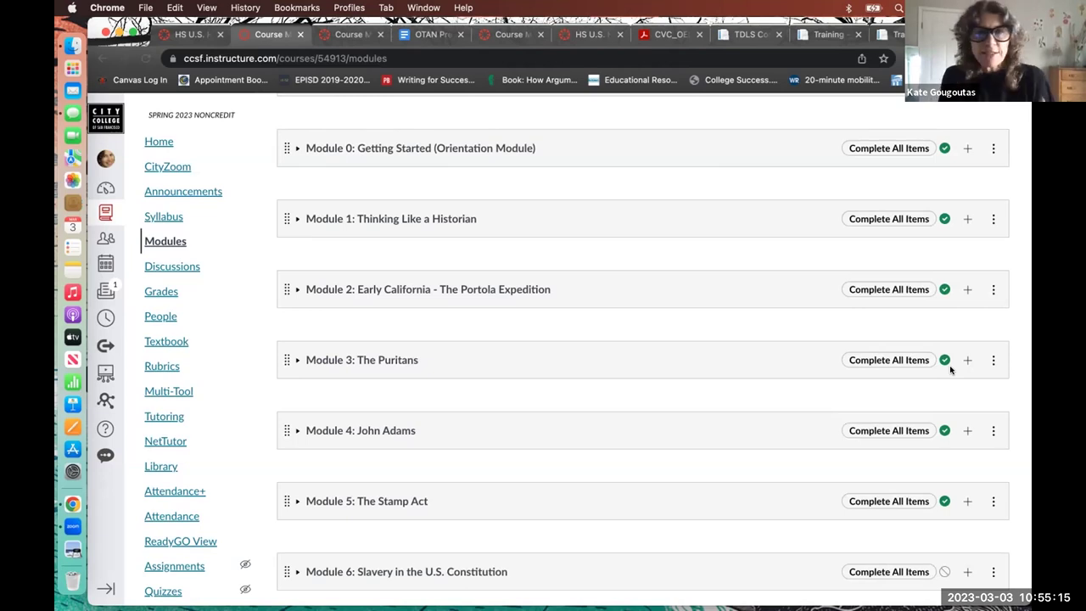
scroll(950, 370, up, 4)
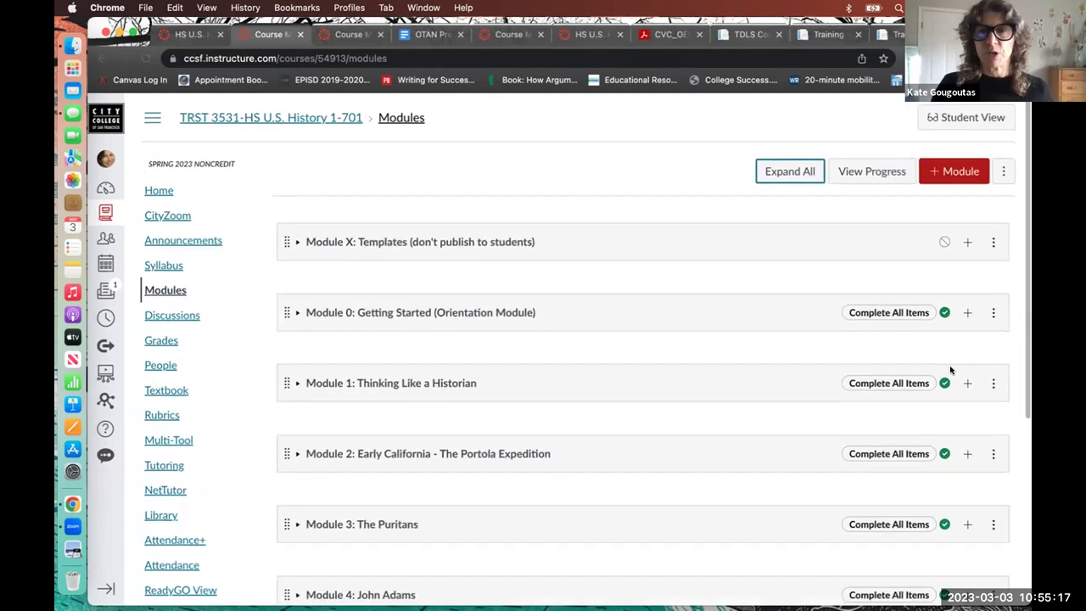
click(929, 169)
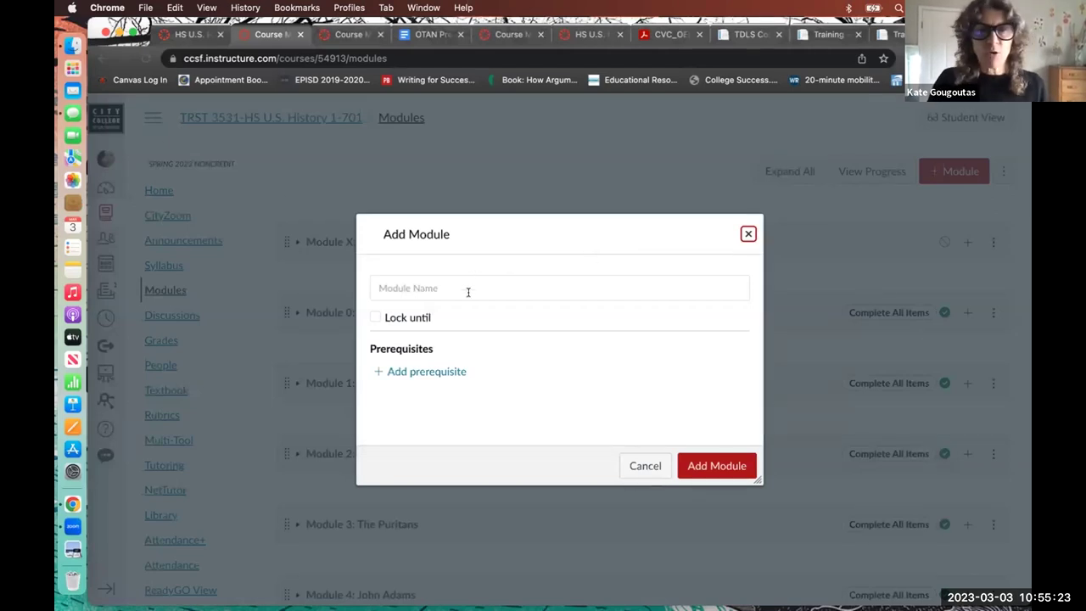
click(435, 288)
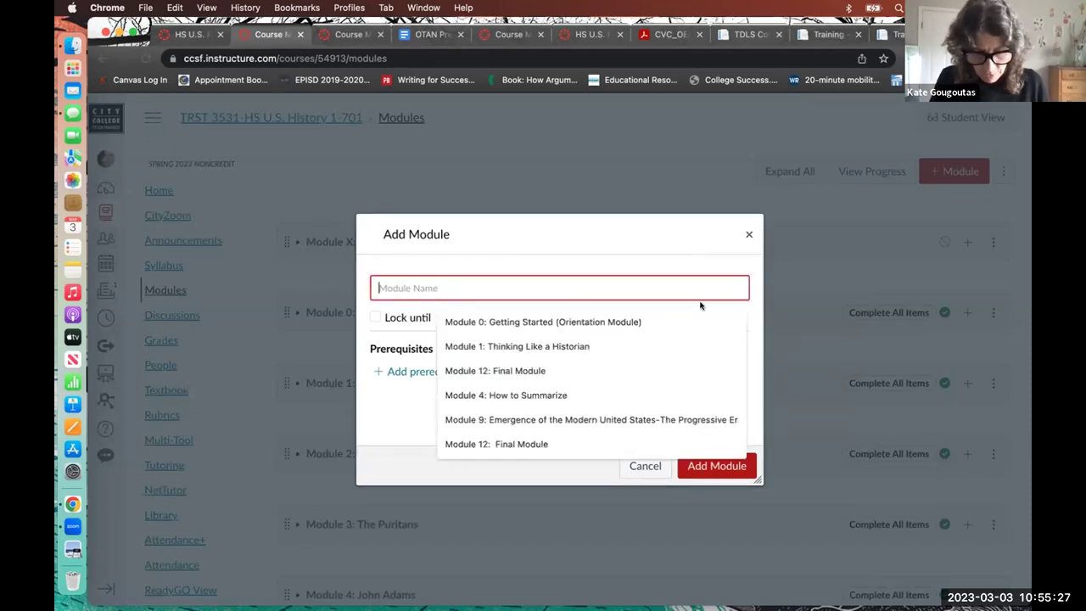
text(OTAN Presentatyion Moud)
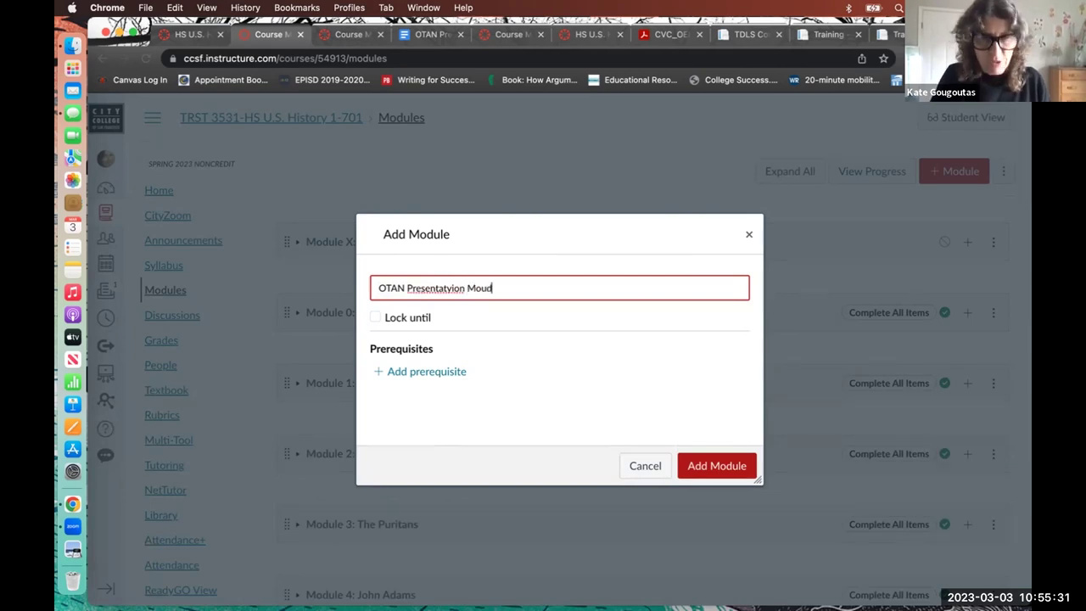
text(le)
key(BackSpace)
key(BackSpace)
key(BackSpace)
key(BackSpace)
key(BackSpace)
key(BackSpace)
key(BackSpace)
key(BackSpace)
key(BackSpace)
key(BackSpace)
key(BackSpace)
text(ion Module)
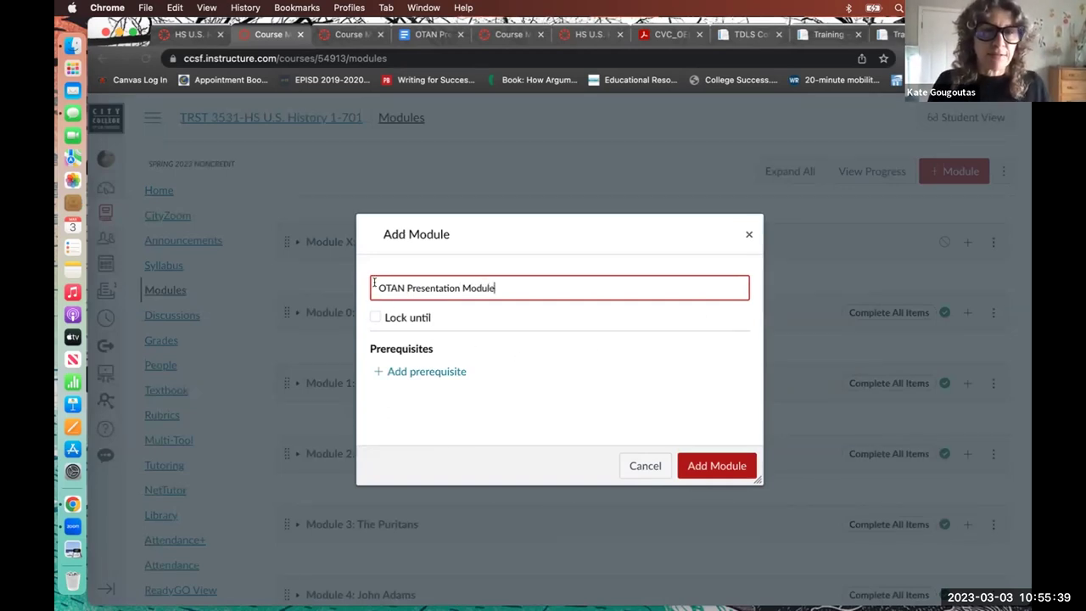
- Try out the Lock until and prerequisite options for the new module, and cancel its creation
click(375, 317)
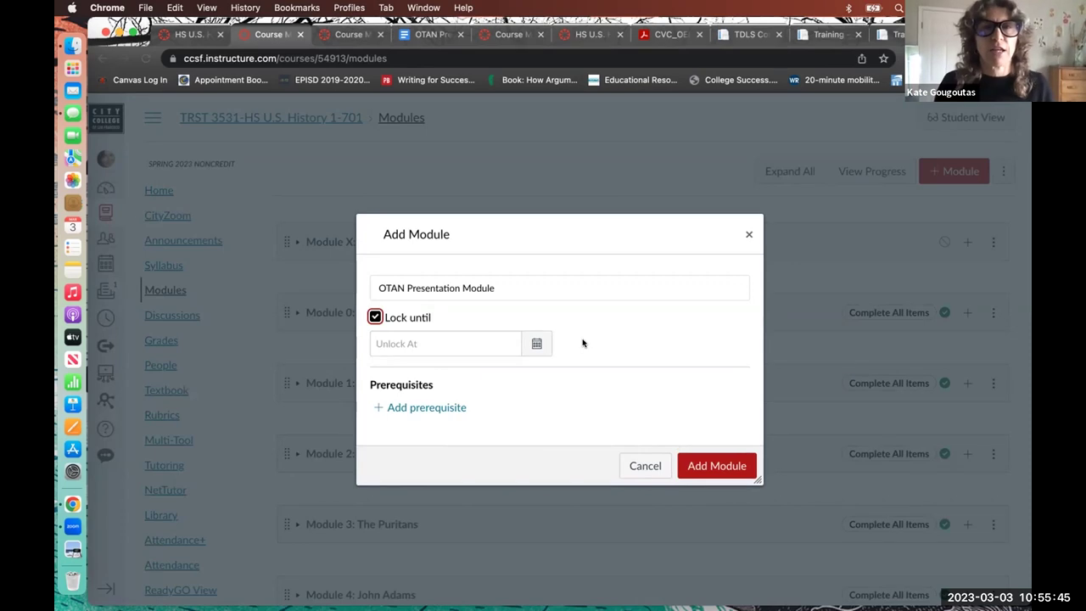
click(375, 318)
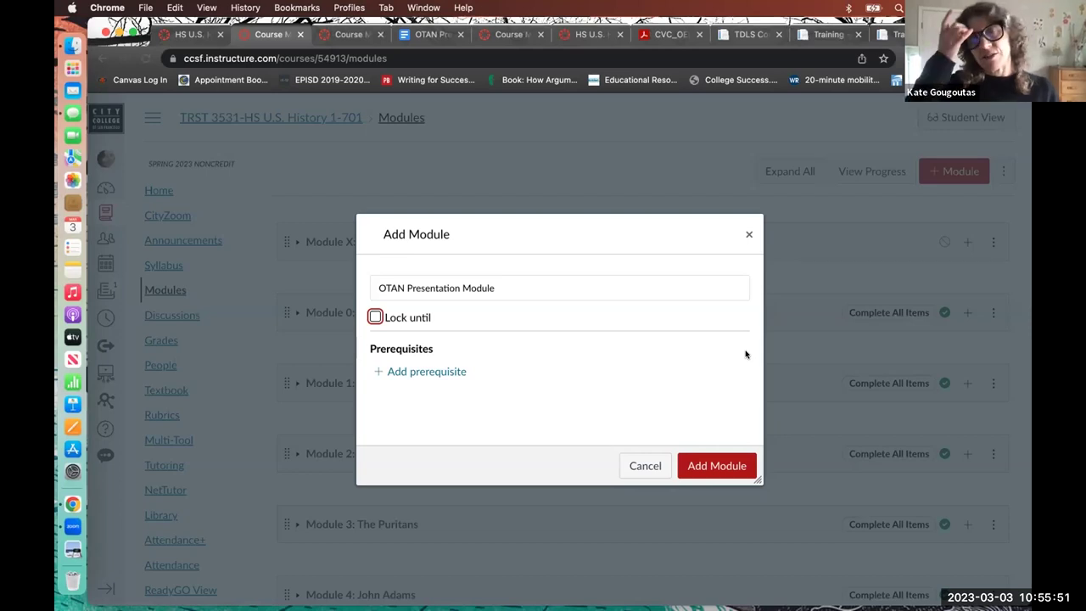
click(390, 371)
click(451, 376)
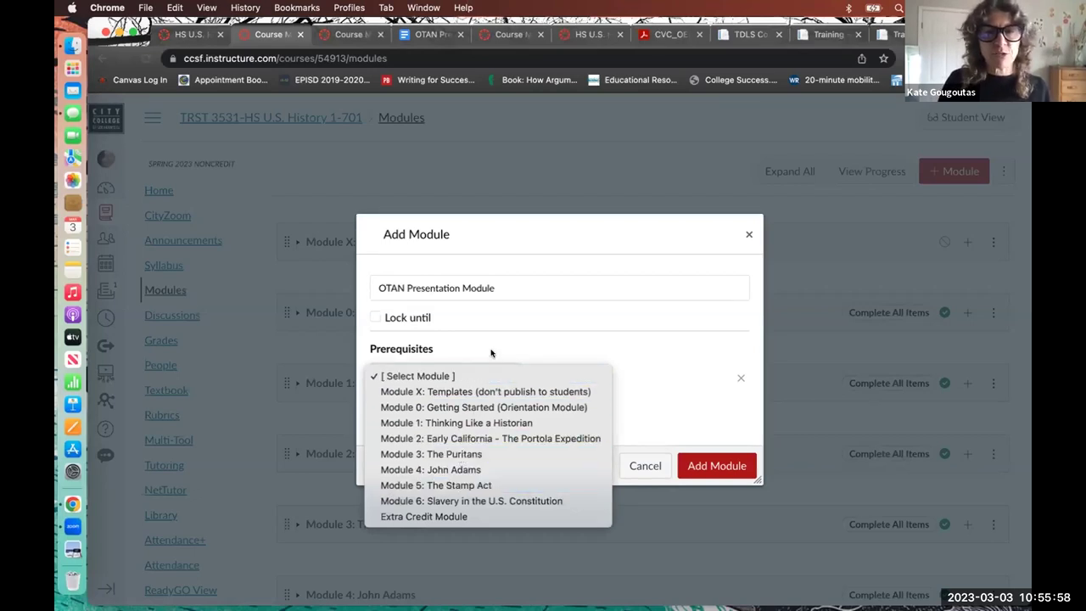
click(737, 381)
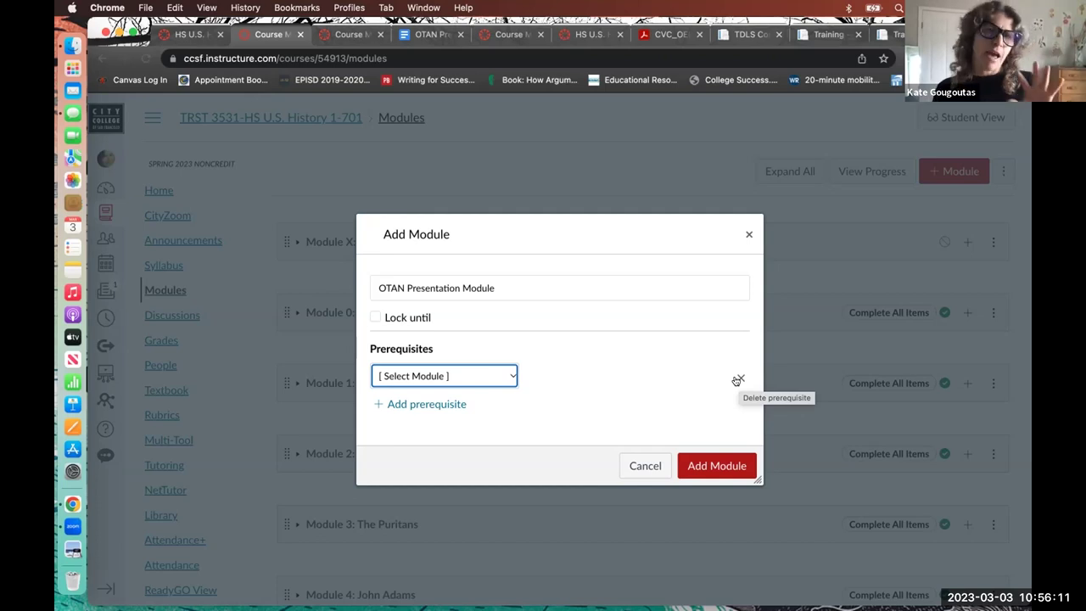
click(642, 466)
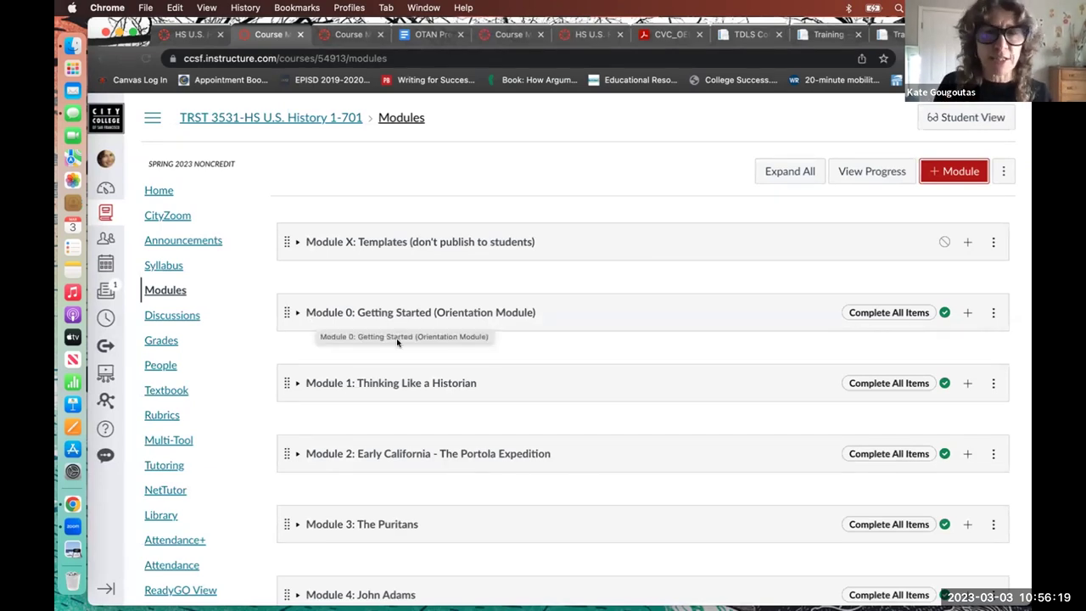
- Open the settings of Module 0: Getting Started (Orientation Module) for editing and review its lock date, prerequisites and completion requirements
scroll(440, 380, down, 2)
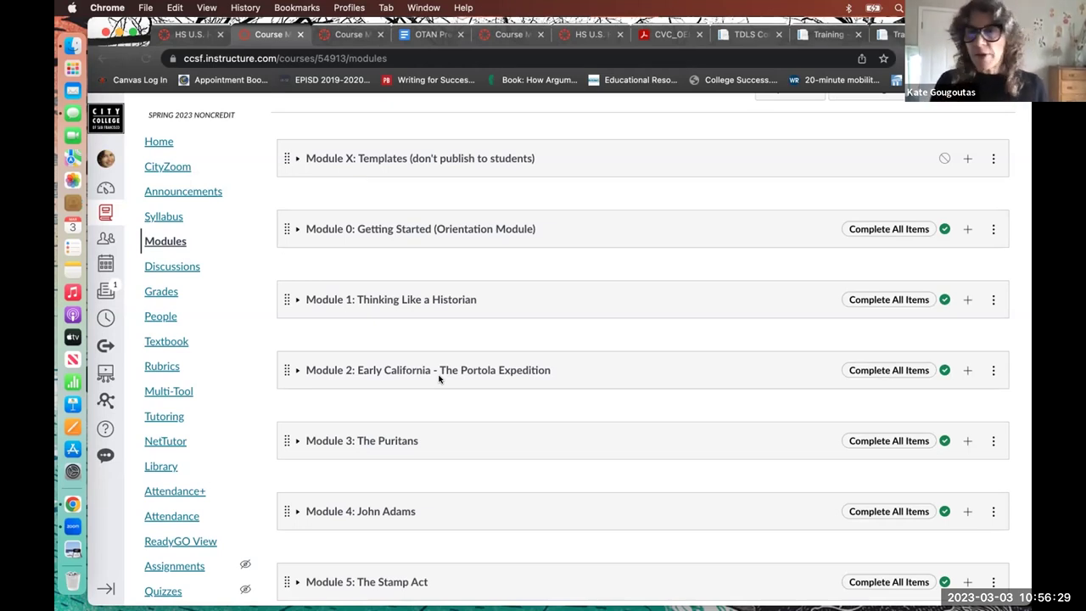
scroll(594, 327, up, 2)
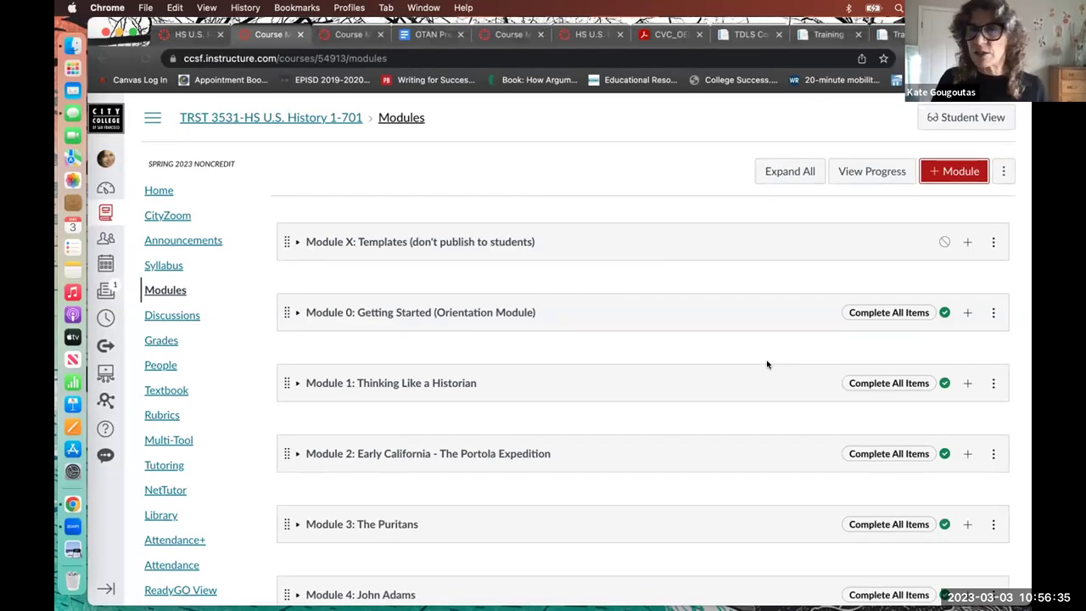
scroll(767, 365, down, 1)
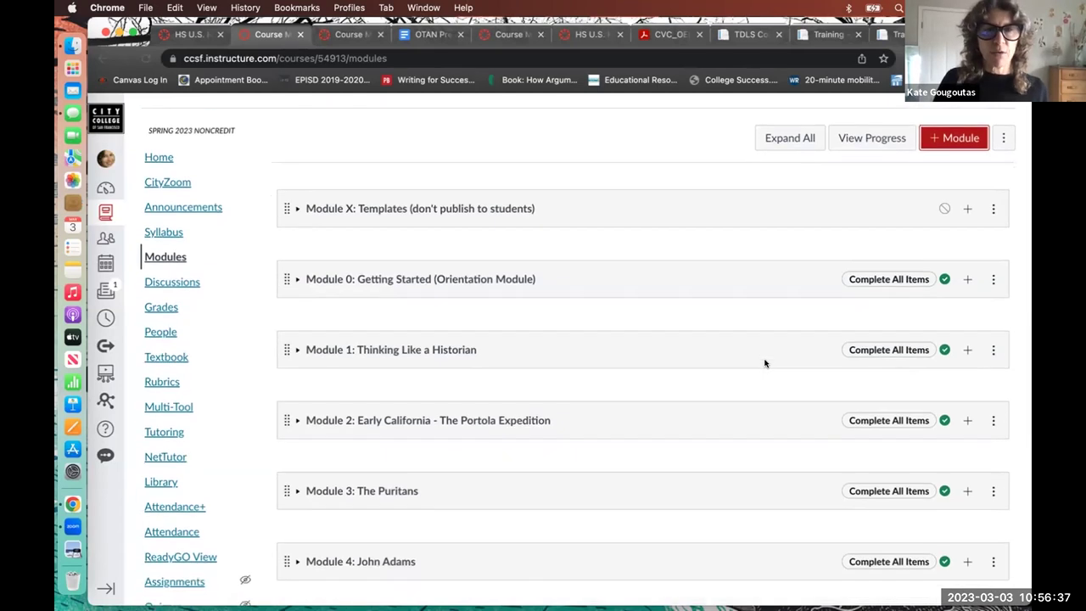
scroll(764, 363, down, 3)
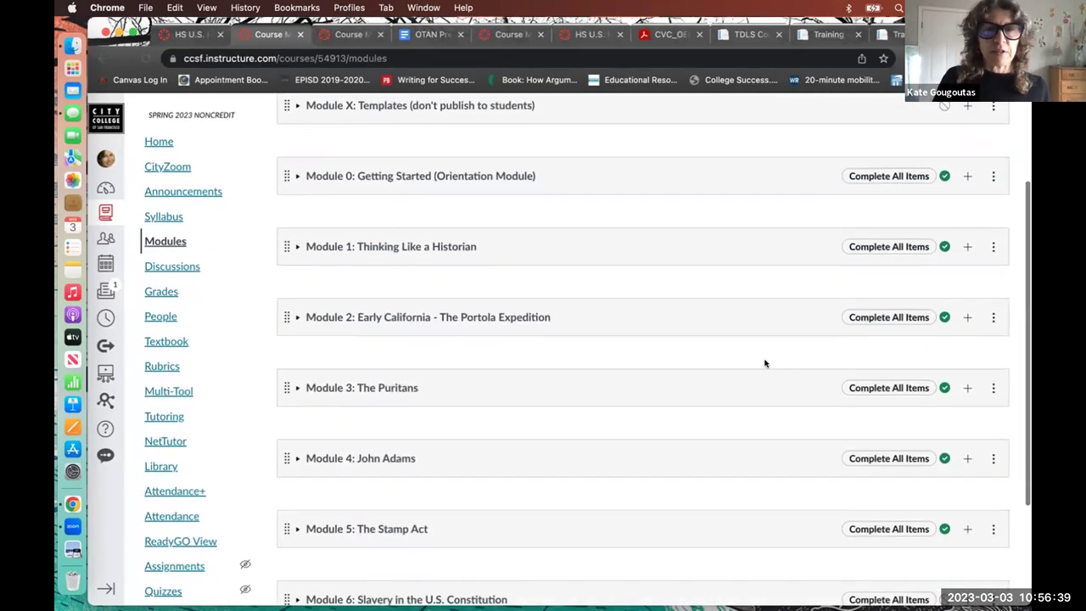
scroll(766, 365, down, 1)
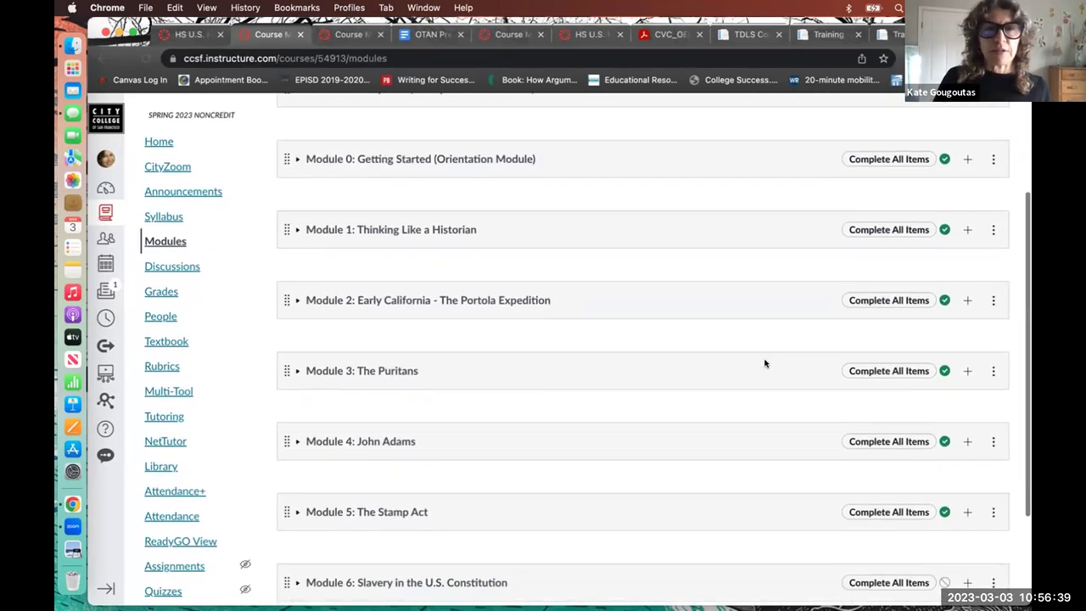
click(993, 158)
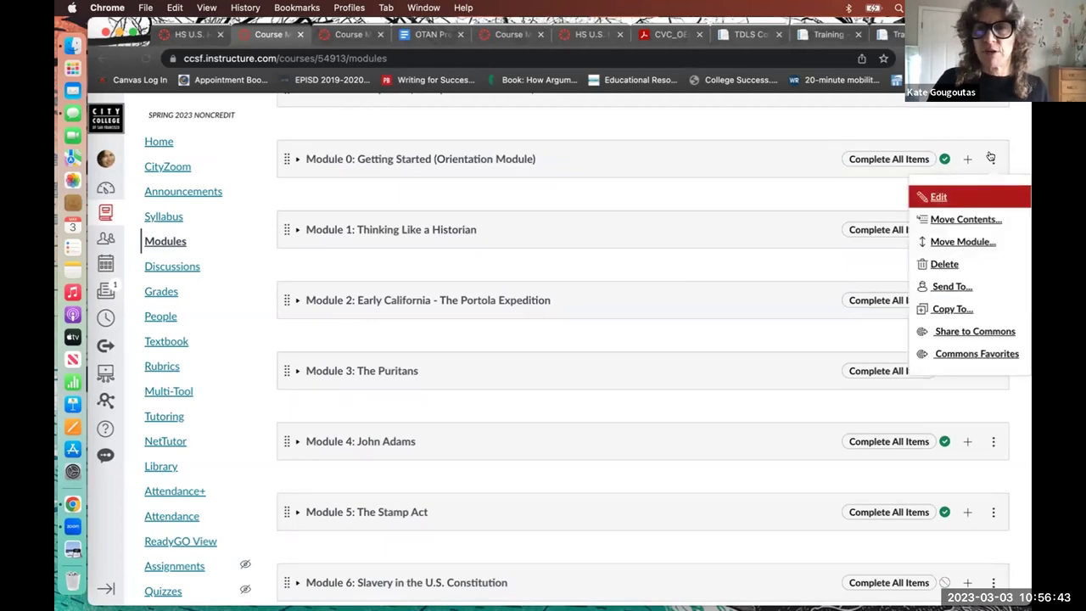
click(939, 196)
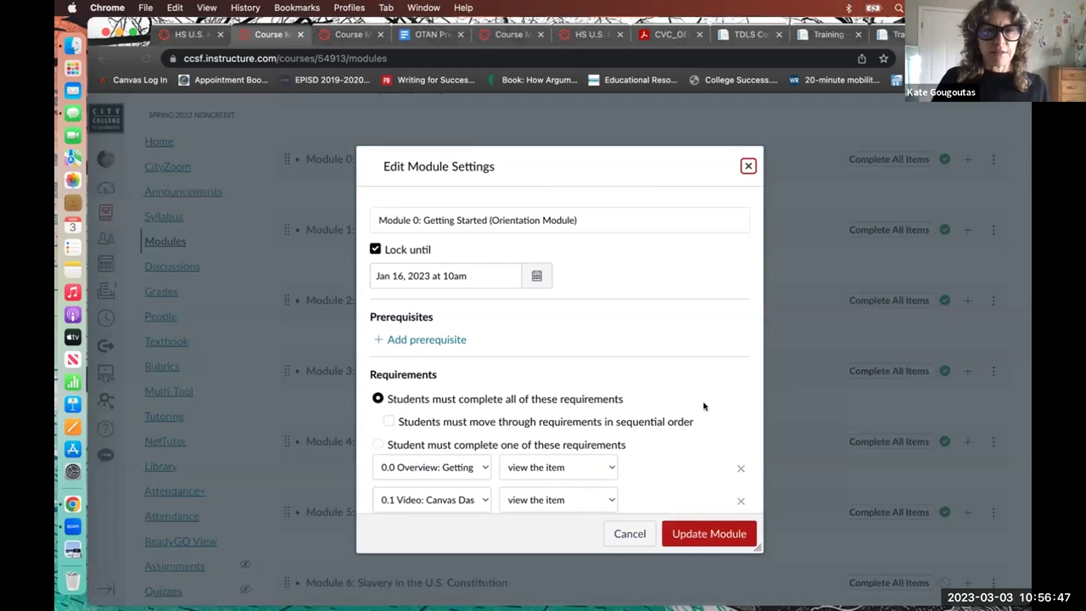
scroll(703, 406, down, 5)
scroll(703, 406, down, 2)
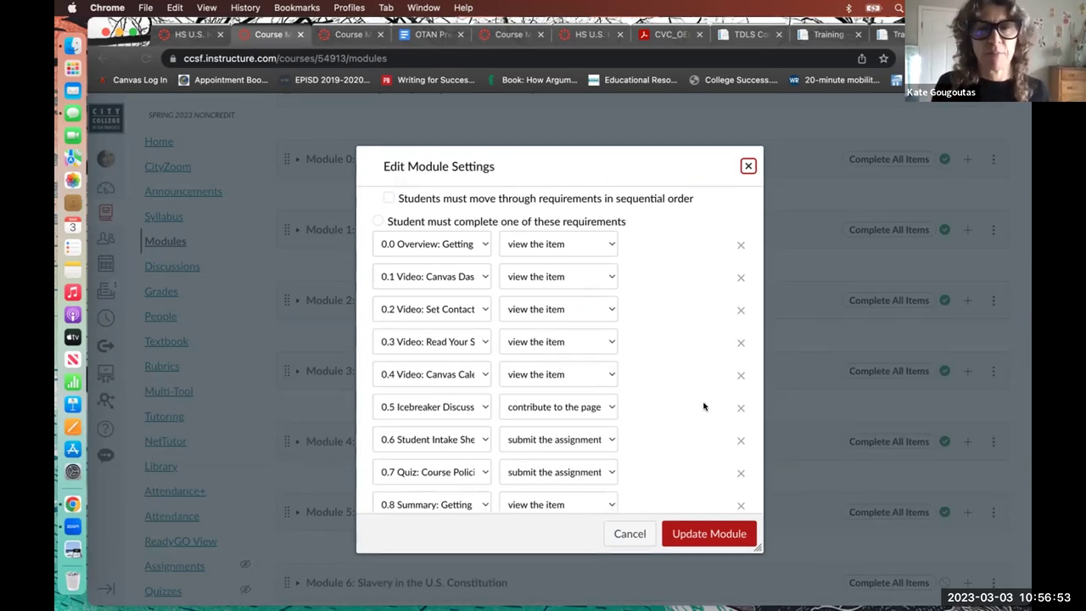
- Check the requirement choices for the 0.0 Overview page, keep "view the item", and update Module 0
click(606, 245)
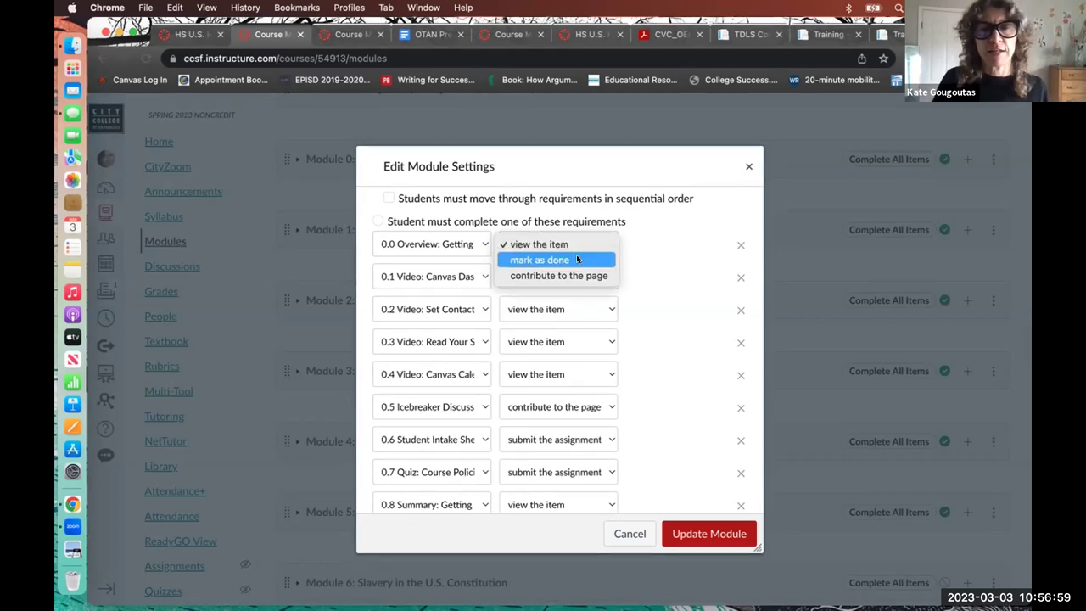
click(543, 244)
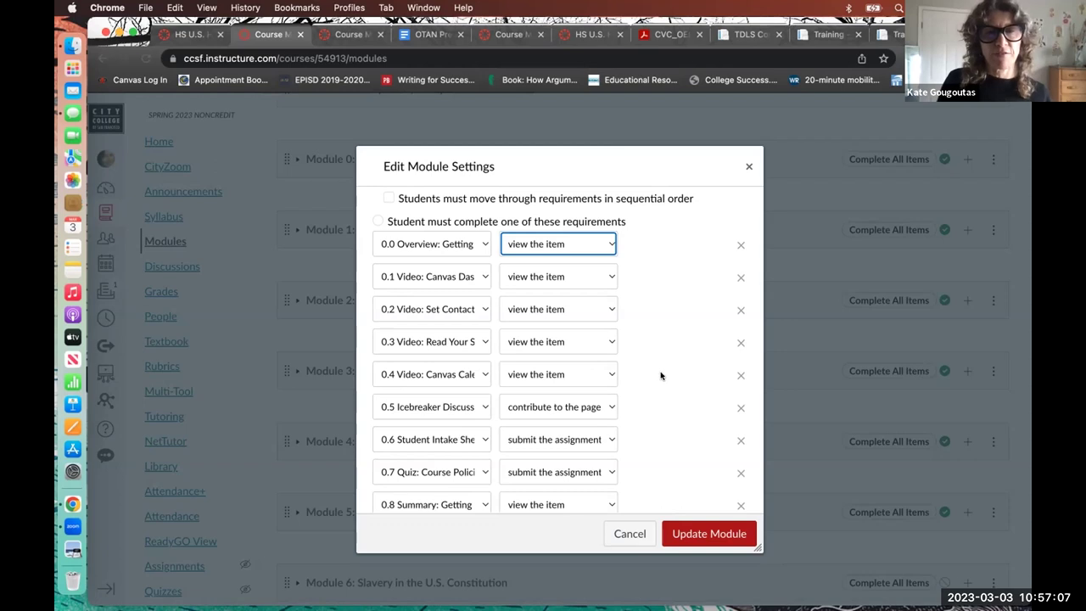
scroll(660, 376, down, 3)
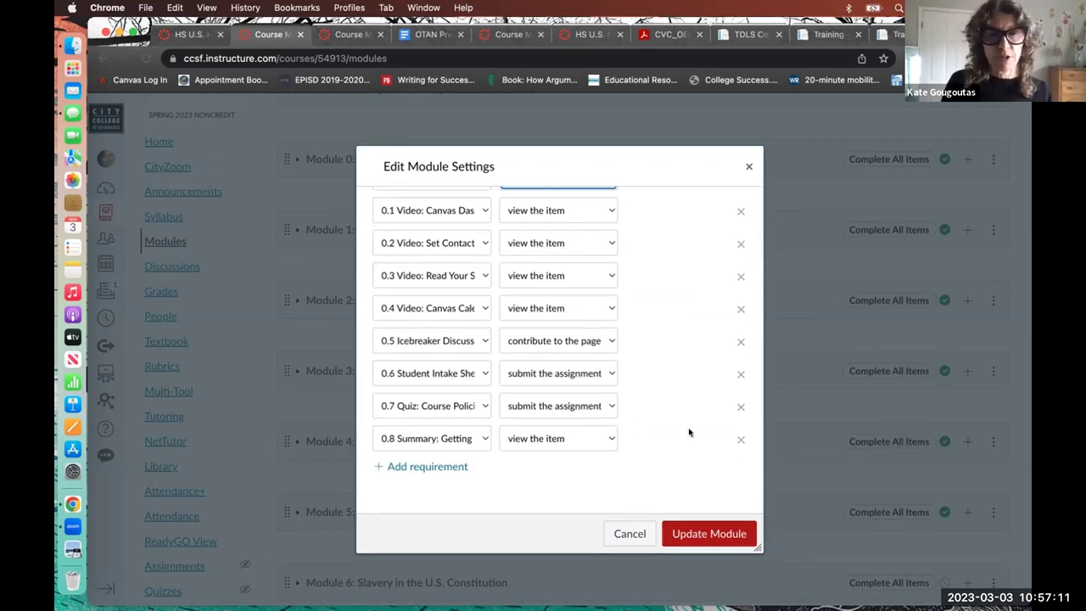
click(693, 534)
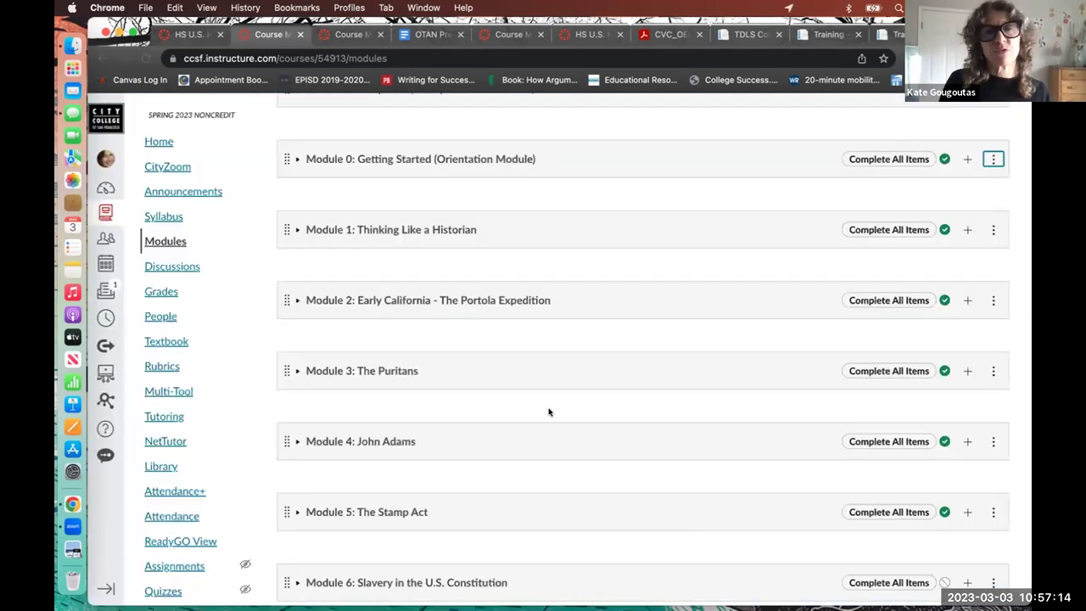
- Expand Module 0 and review the requirement shown under each content page and assignment
click(289, 160)
scroll(720, 412, down, 1)
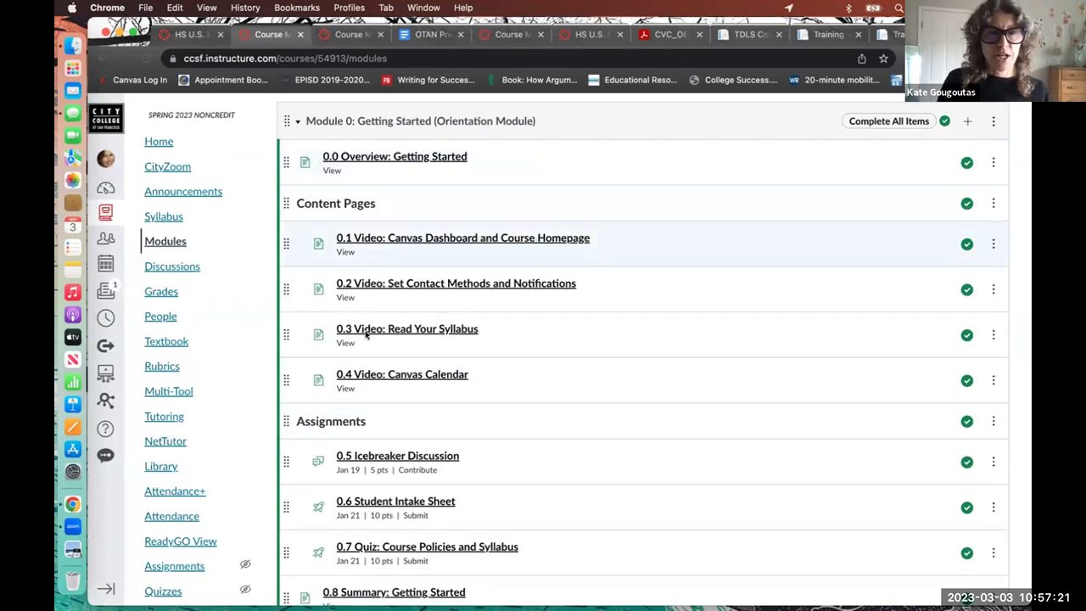
scroll(761, 343, down, 3)
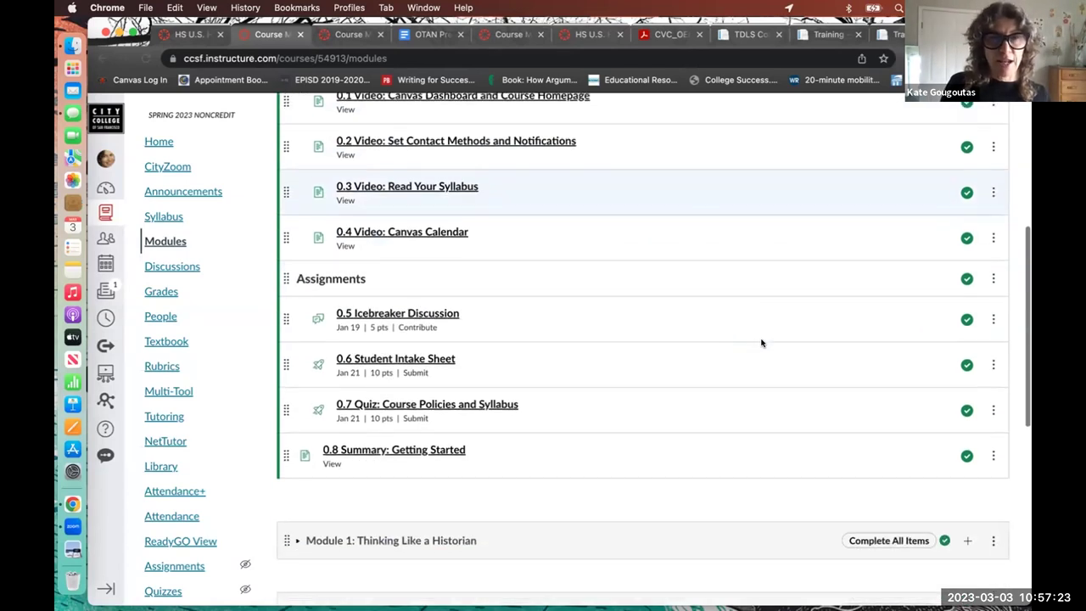
scroll(638, 301, up, 5)
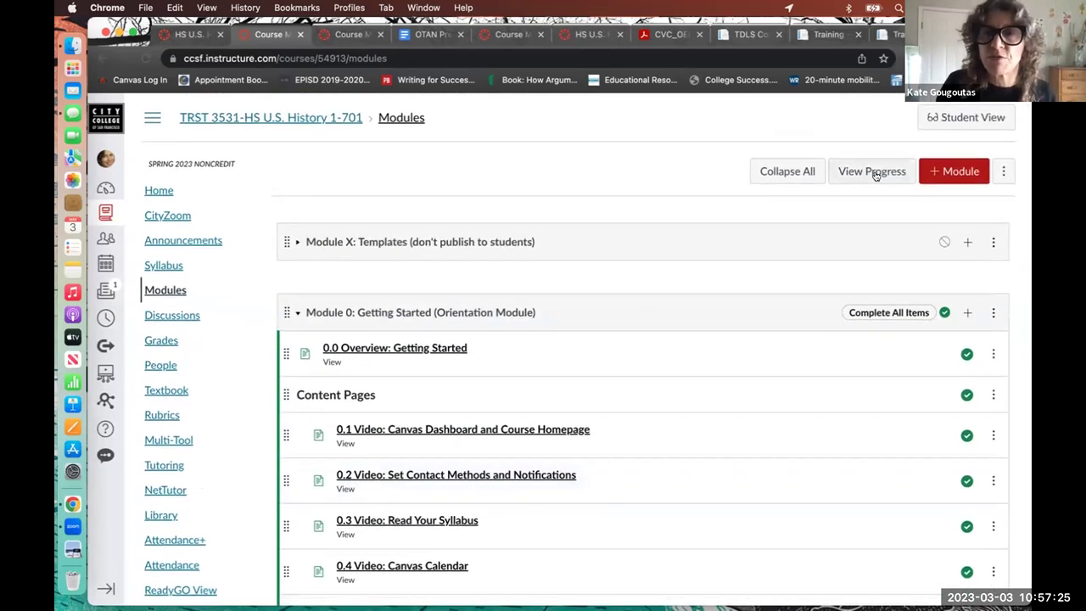
- Preview the modules in Student View, examine the completion markers on Module 0's items, and return to the teacher view
click(952, 114)
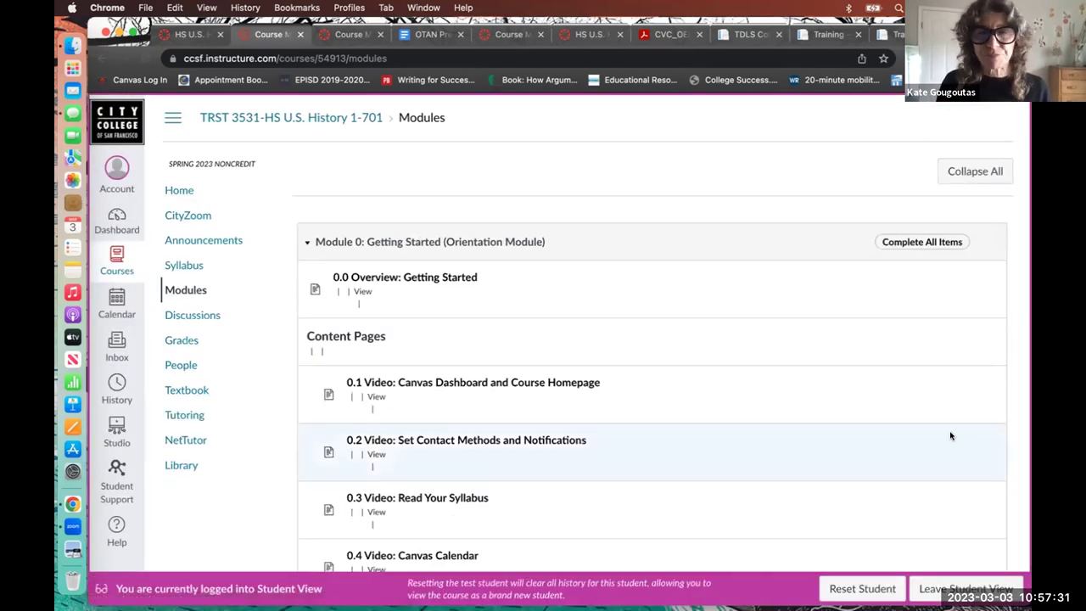
scroll(951, 436, down, 1)
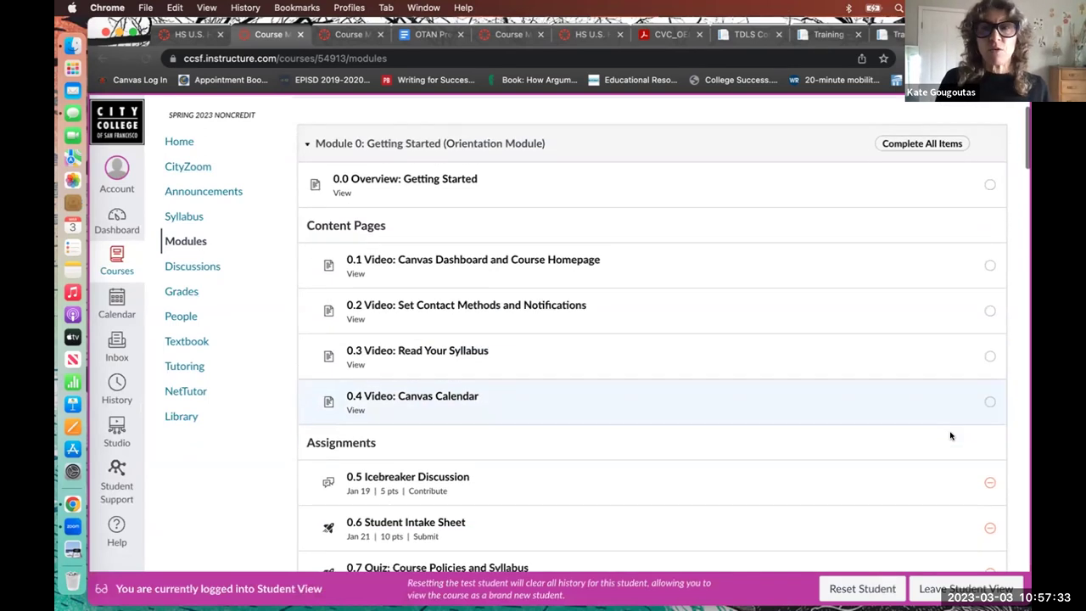
mouse_move(990, 185)
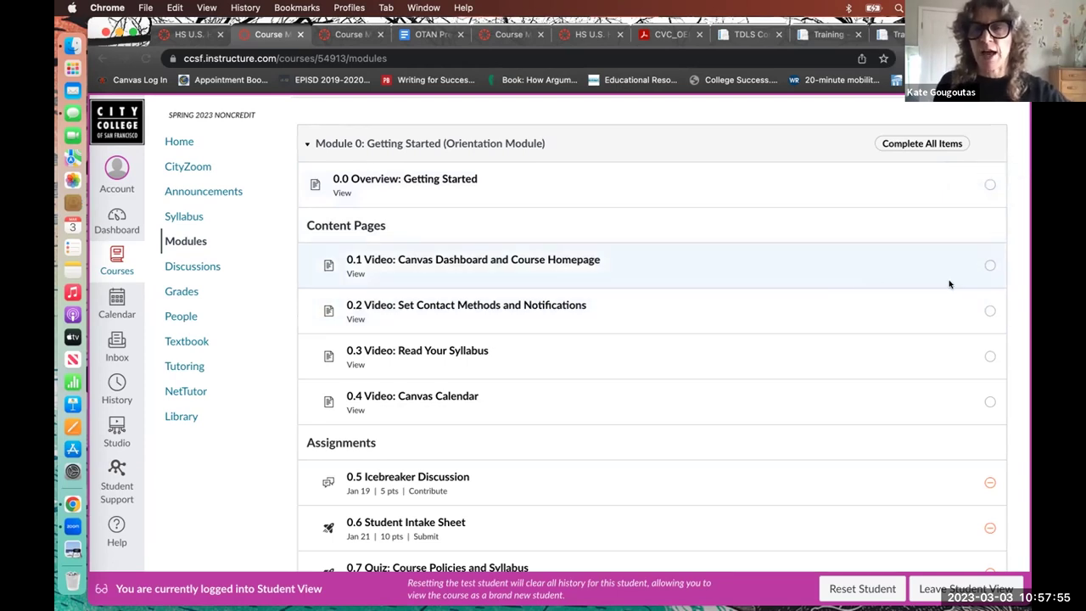
mouse_move(991, 268)
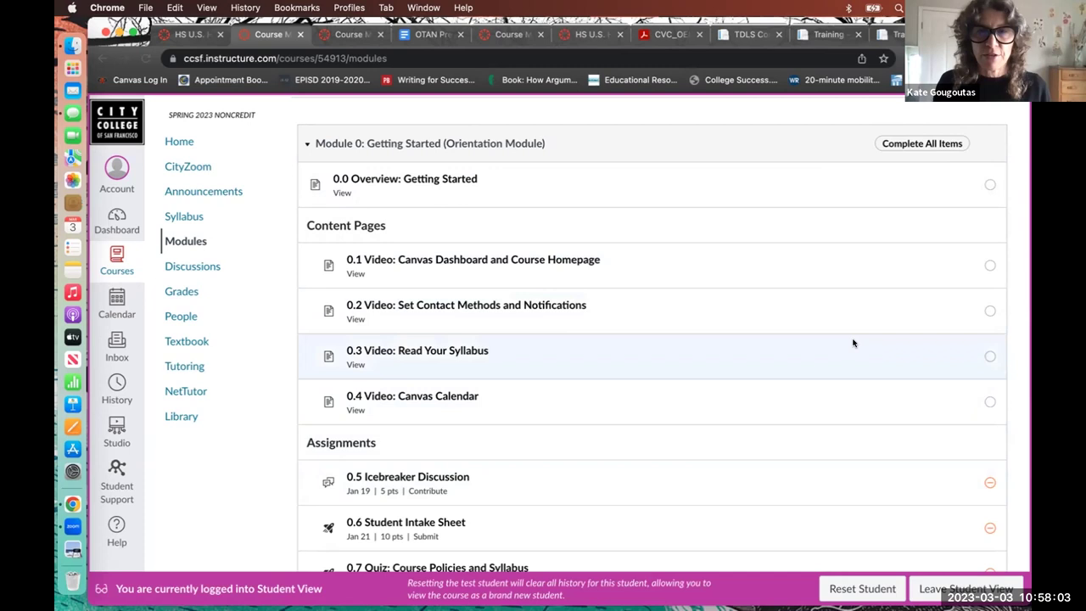
scroll(854, 343, down, 2)
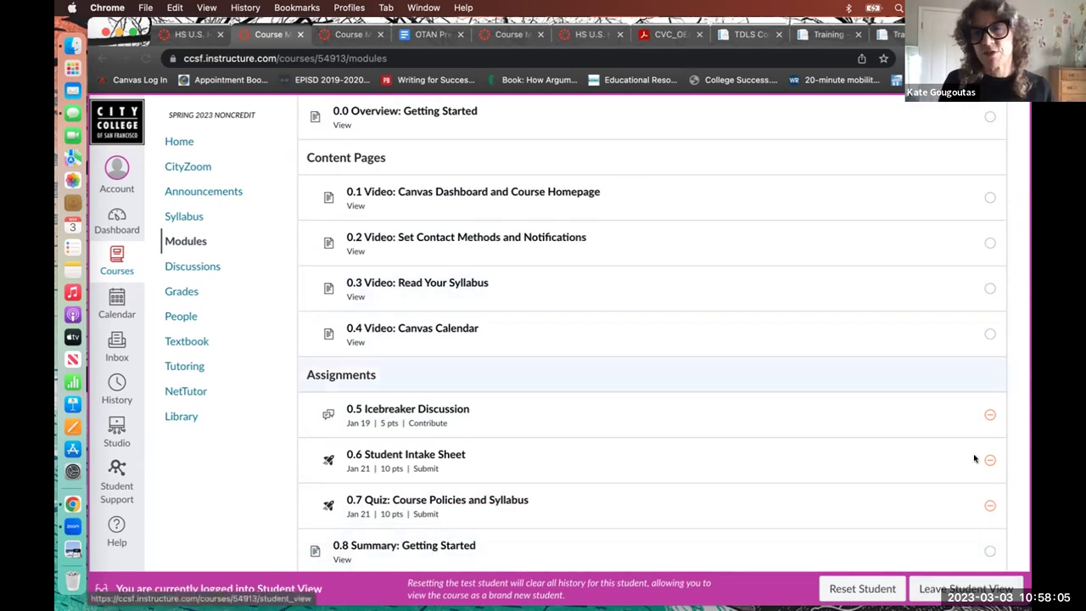
click(942, 589)
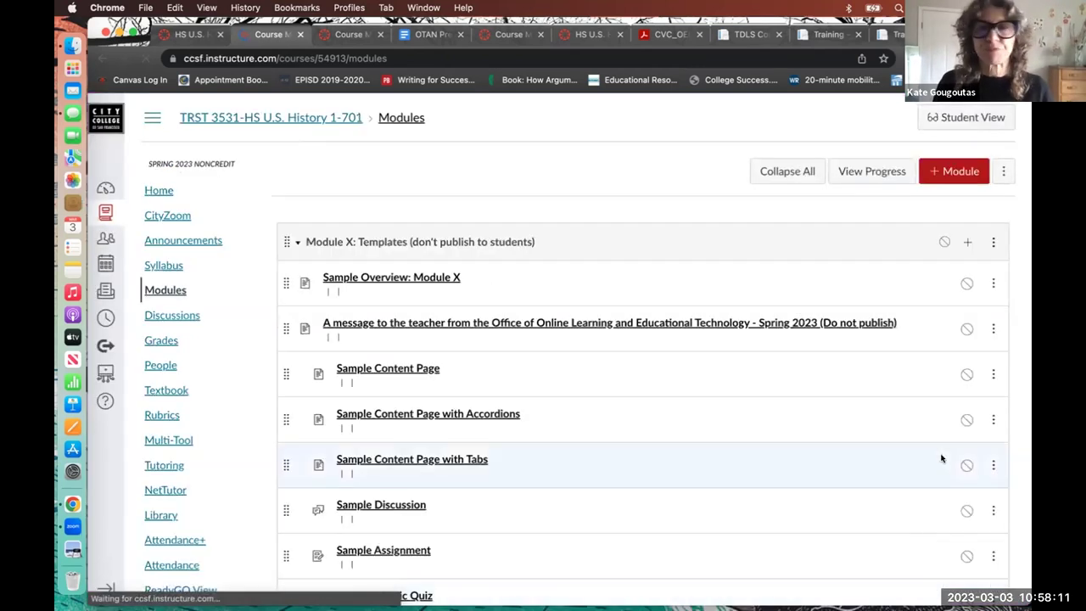
- Examine how Module 0 is organised in the teacher view, from its overview through content pages and assignments to the summary
scroll(941, 459, down, 2)
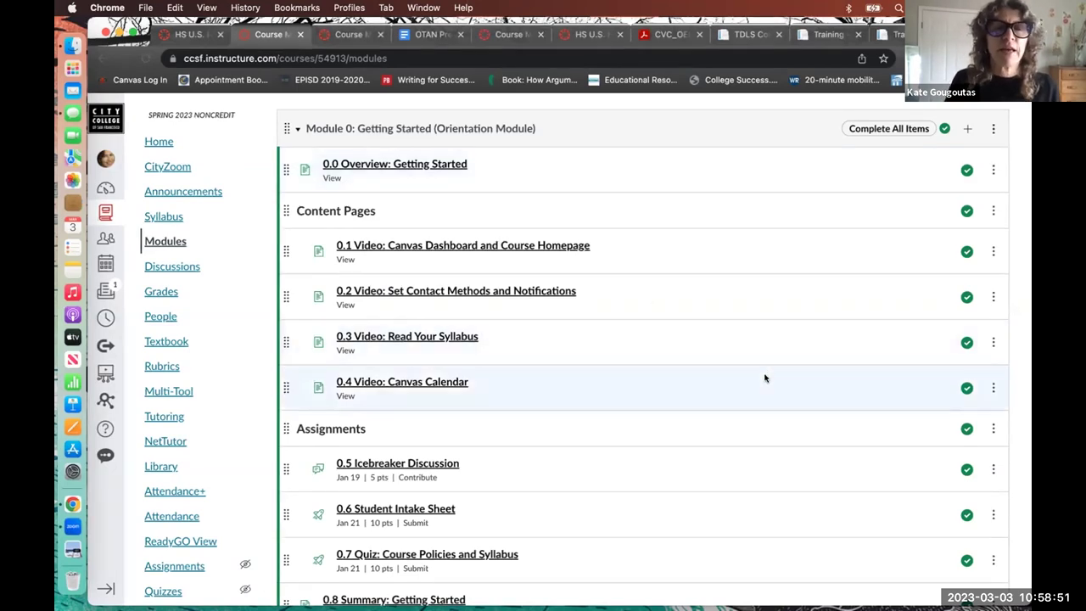
scroll(765, 378, down, 3)
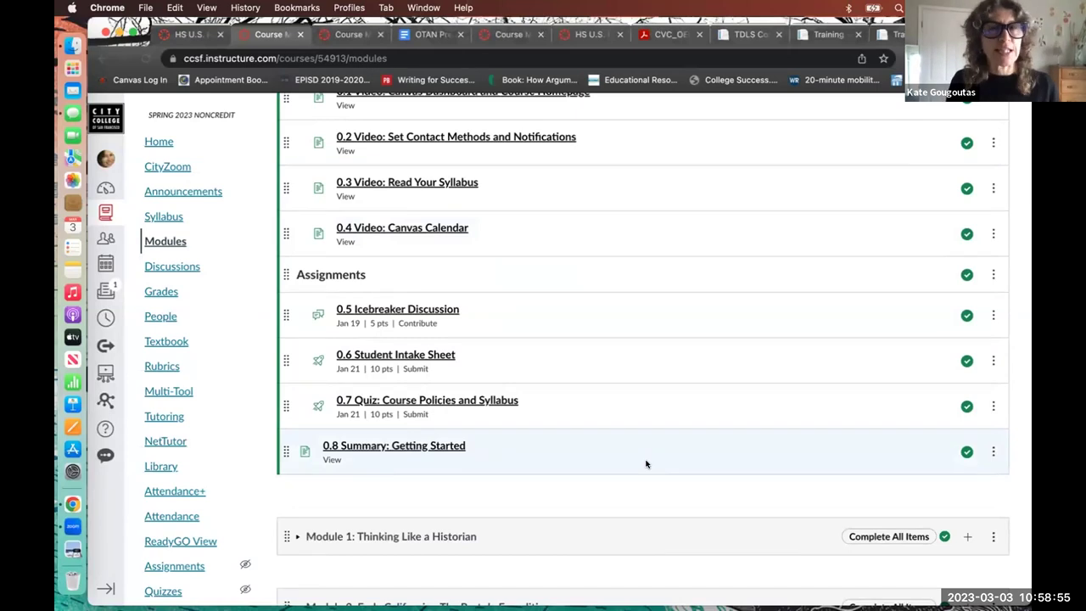
scroll(646, 464, up, 3)
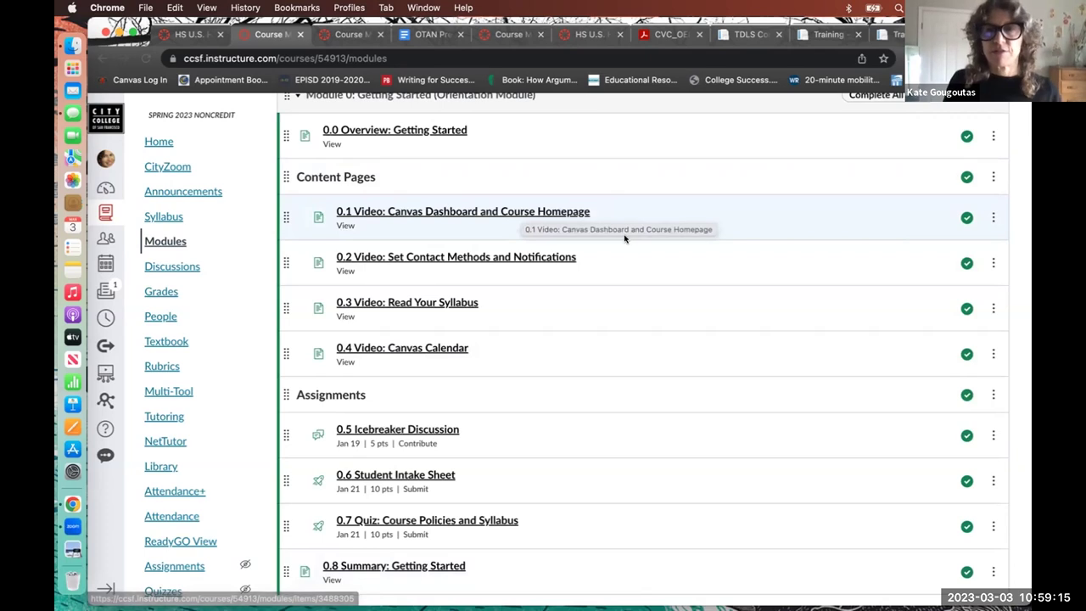
- Check which item types can be added to Module 0 and cancel without adding anything
scroll(626, 235, up, 1)
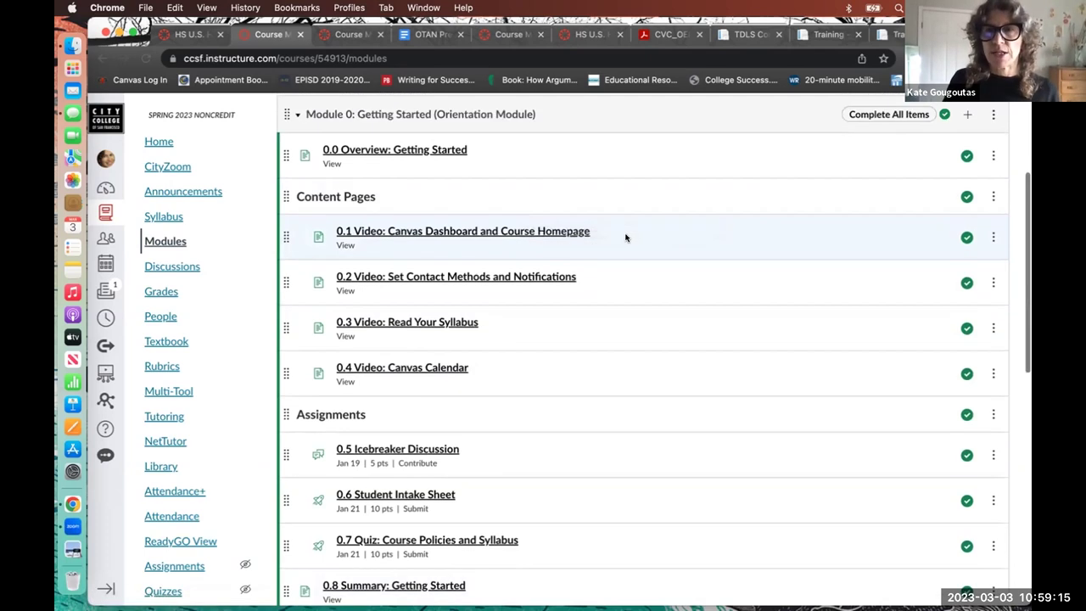
click(968, 114)
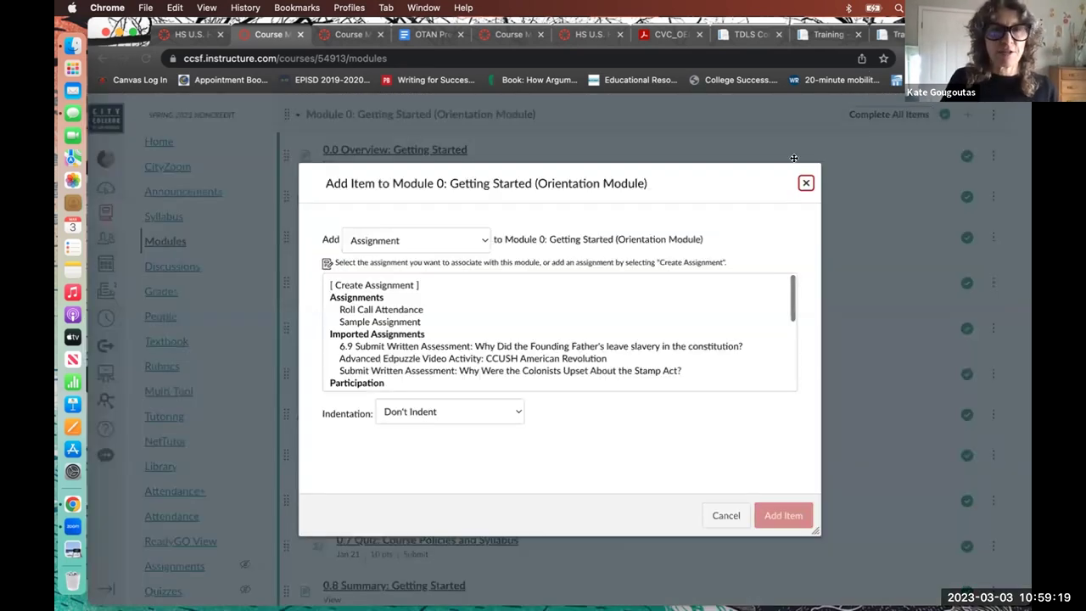
click(484, 243)
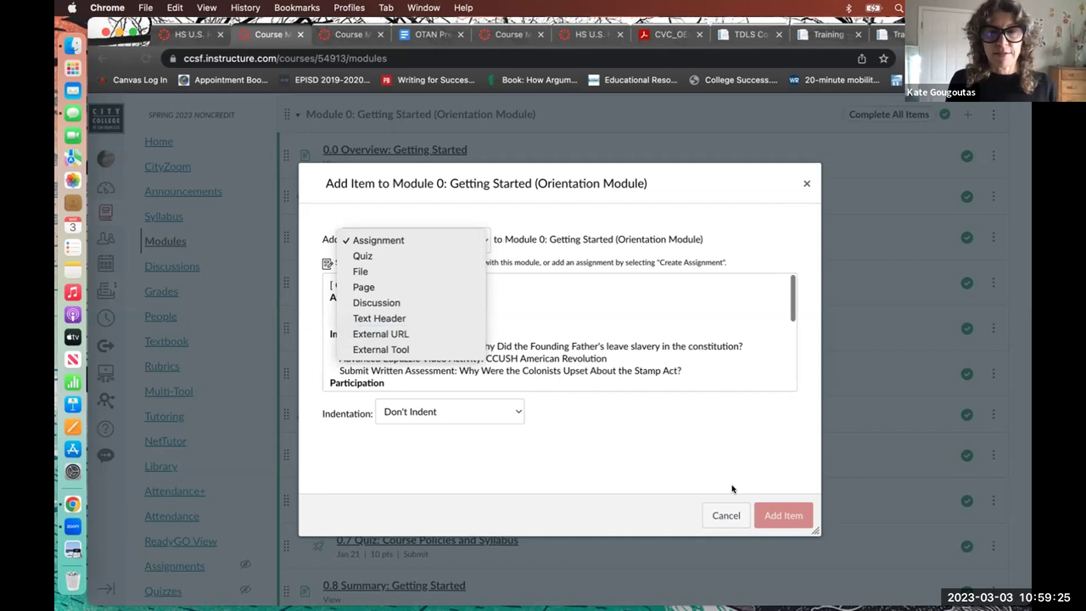
click(723, 515)
click(723, 515)
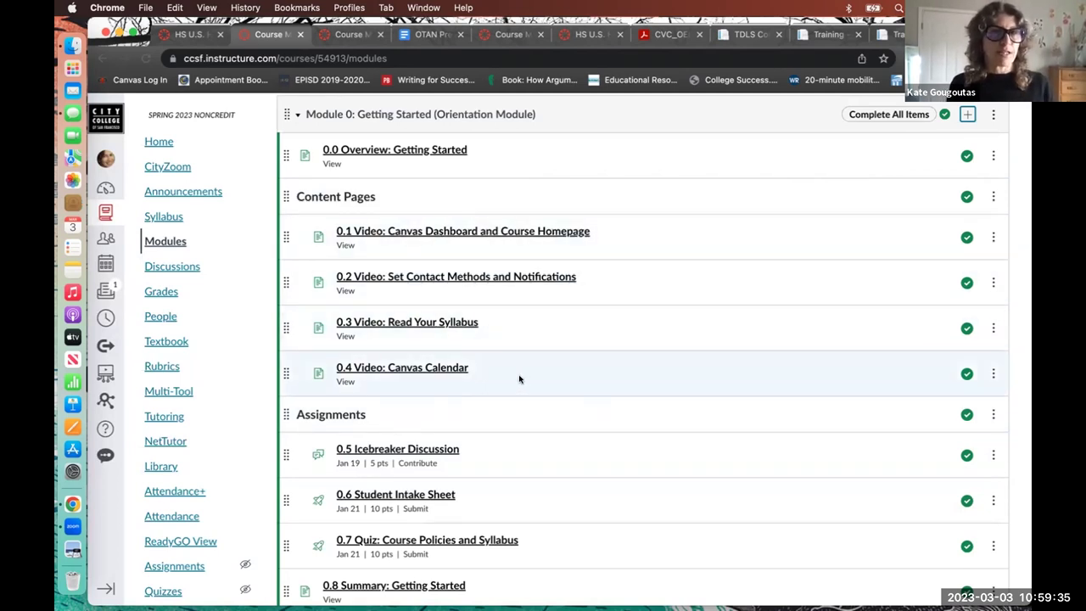
- Open the 0.1 Video page from Module 0 and page through the content to 0.3 Video: Read Your Syllabus
scroll(606, 337, down, 2)
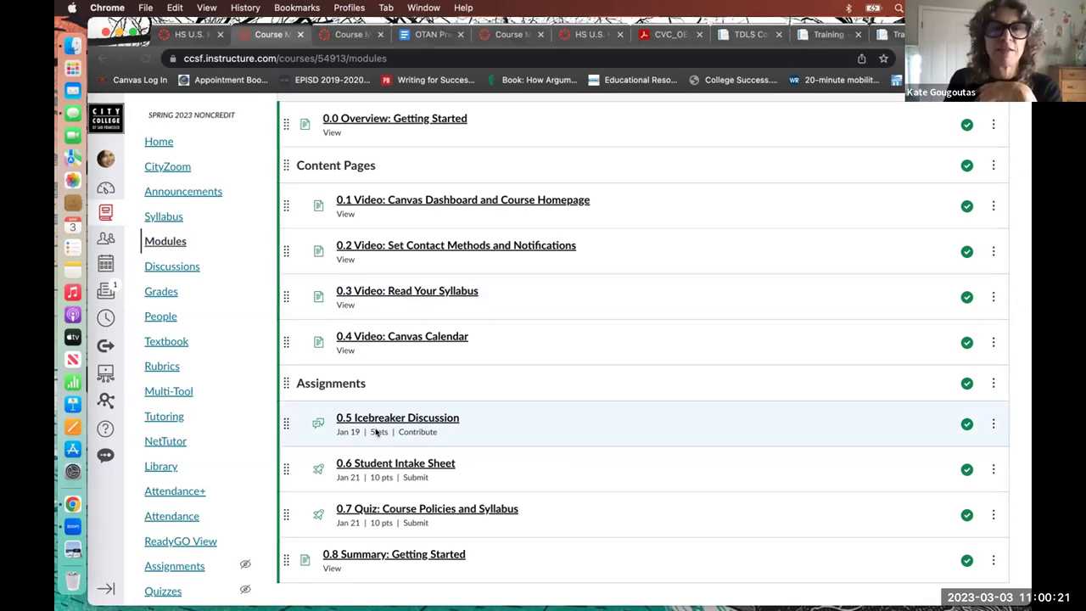
scroll(512, 410, up, 3)
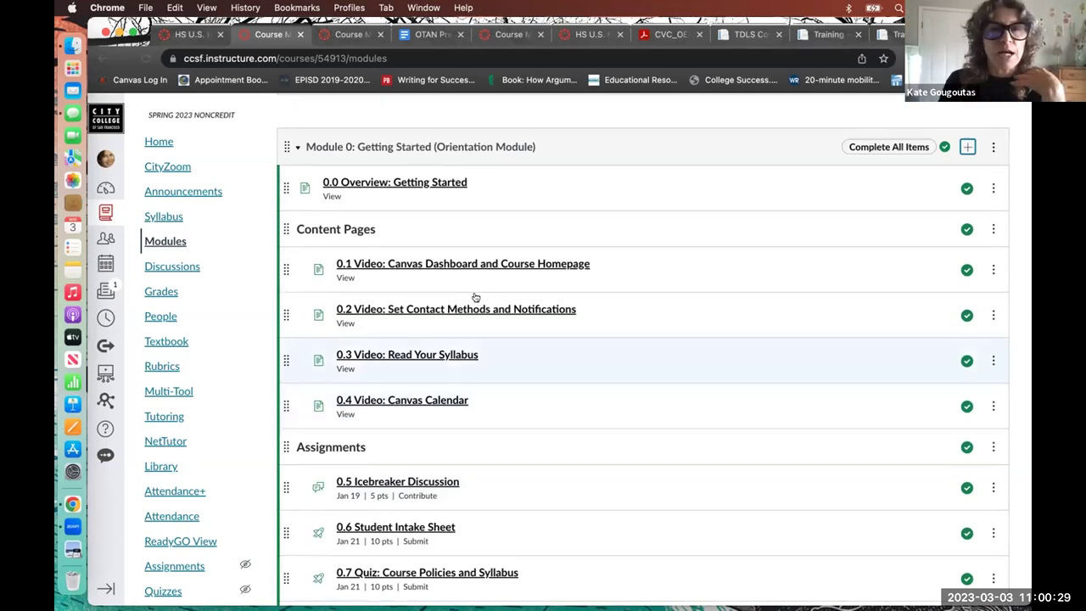
click(455, 268)
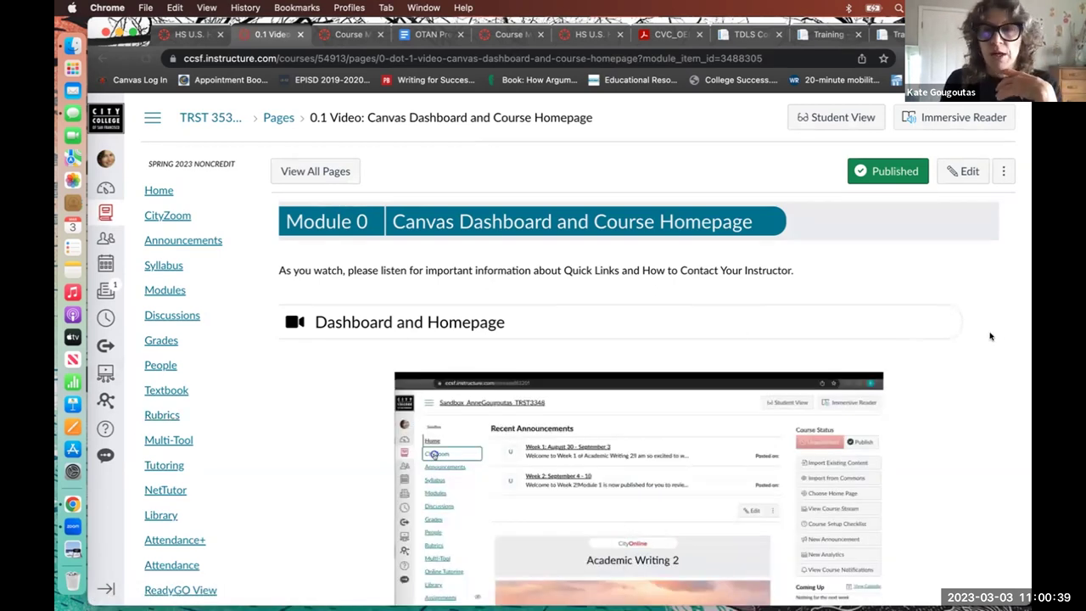
scroll(989, 337, down, 5)
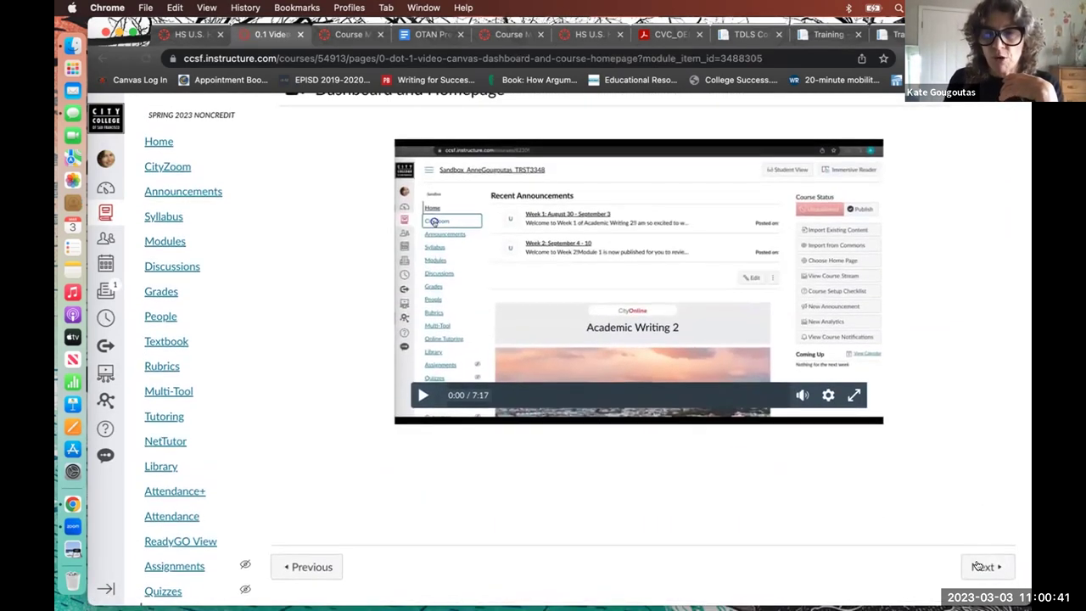
click(983, 567)
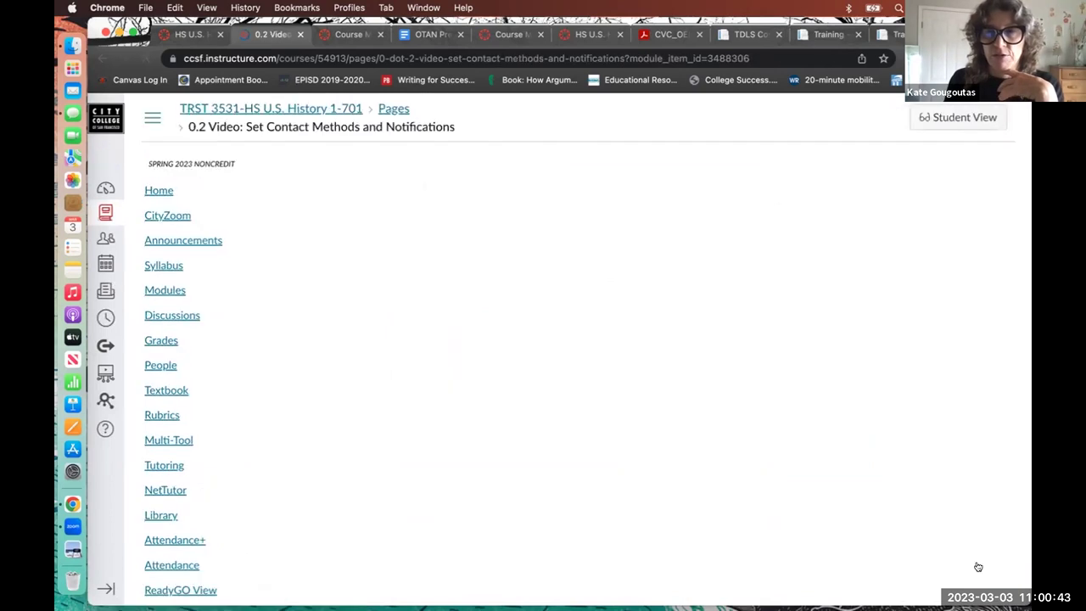
scroll(1010, 391, down, 6)
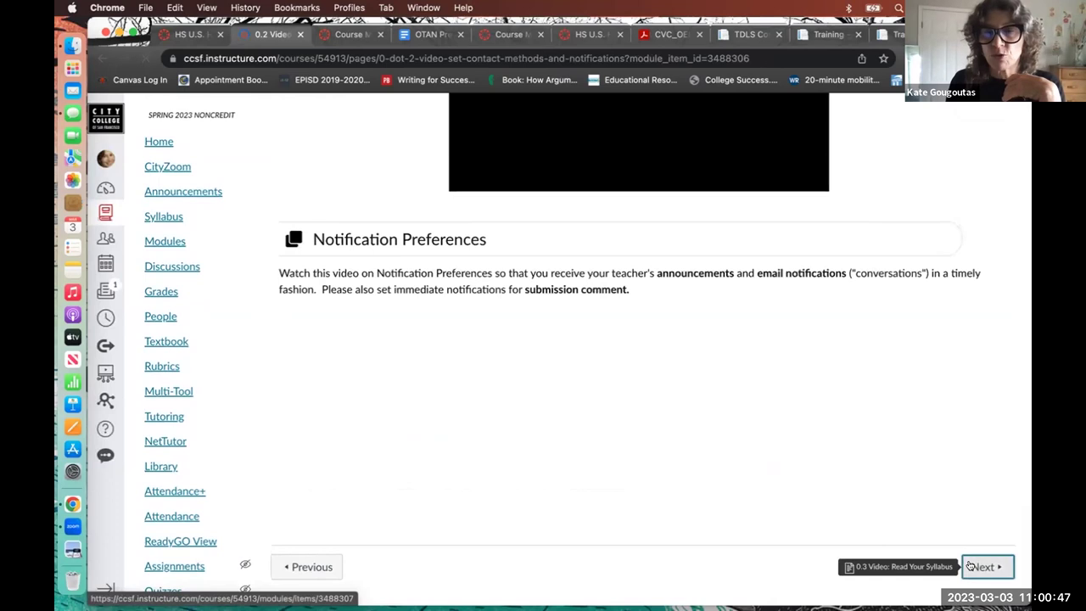
click(970, 566)
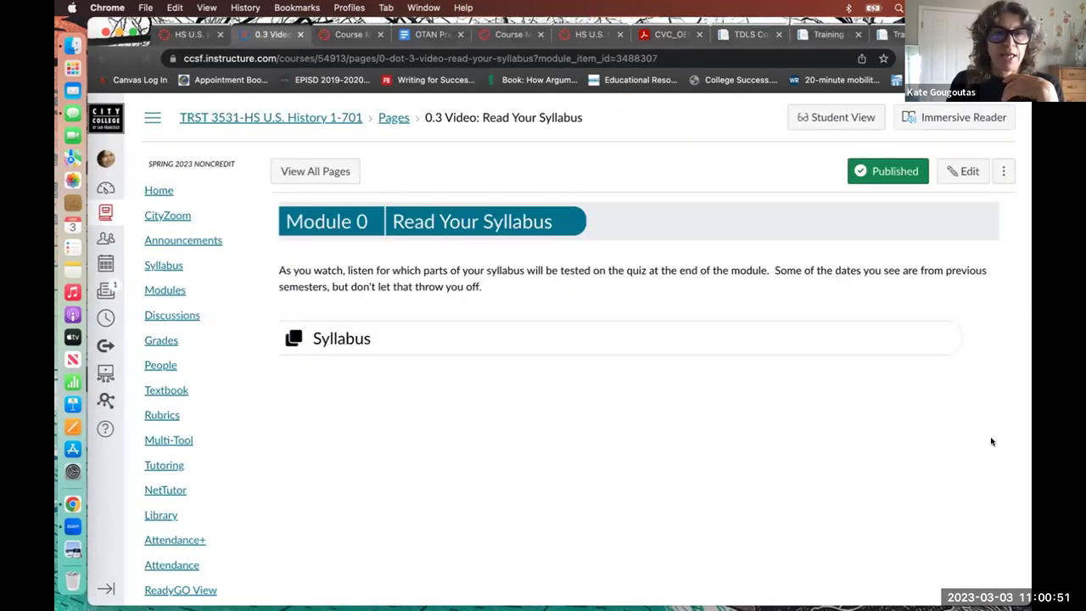
scroll(991, 441, down, 3)
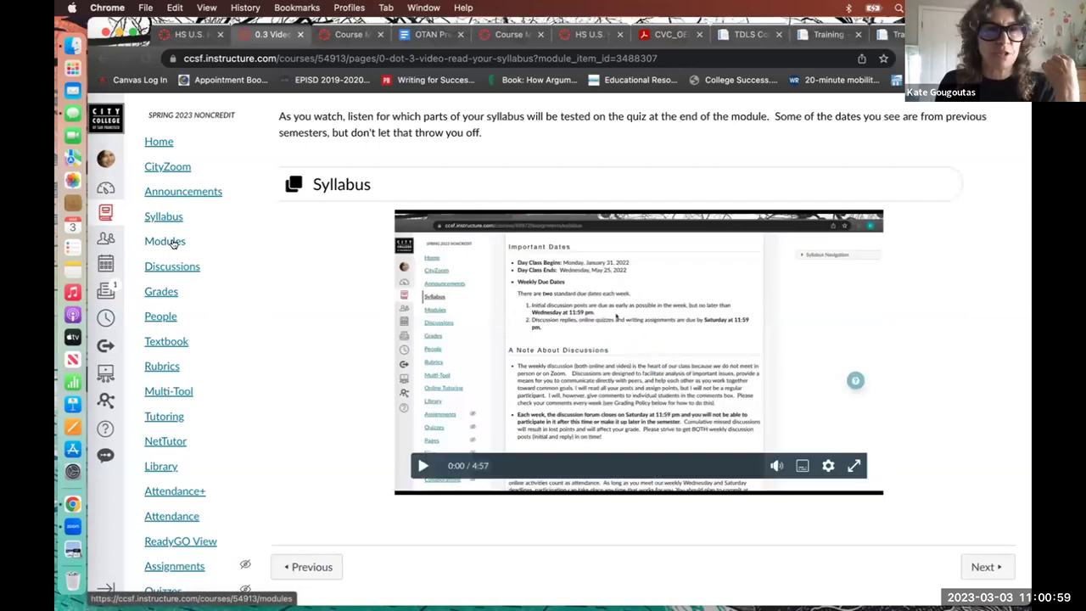
- Return to the course's module list and review Module 0's content pages and assignments
click(169, 241)
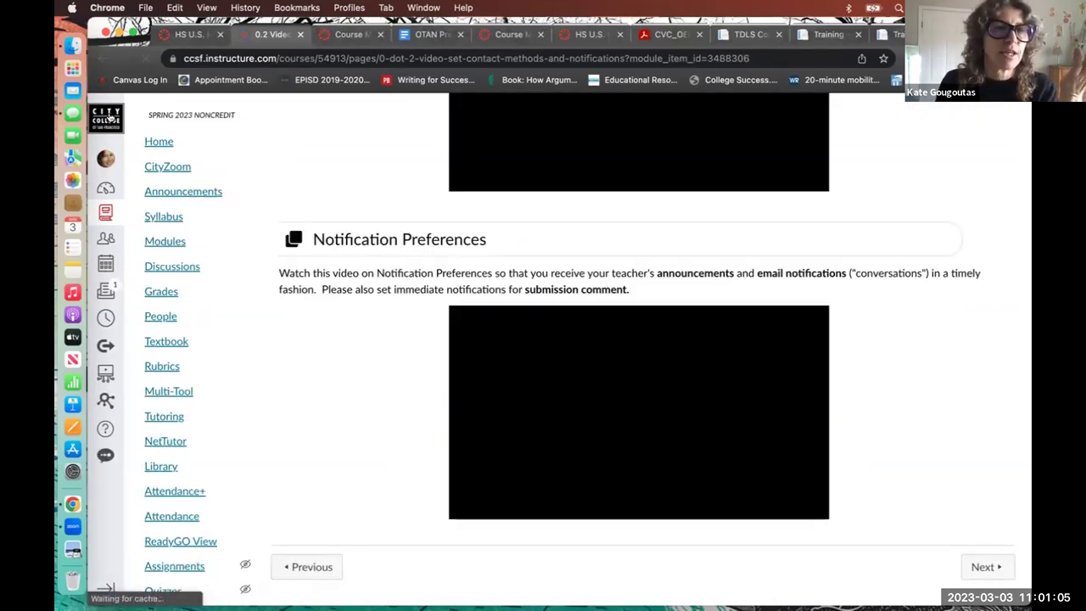
click(96, 59)
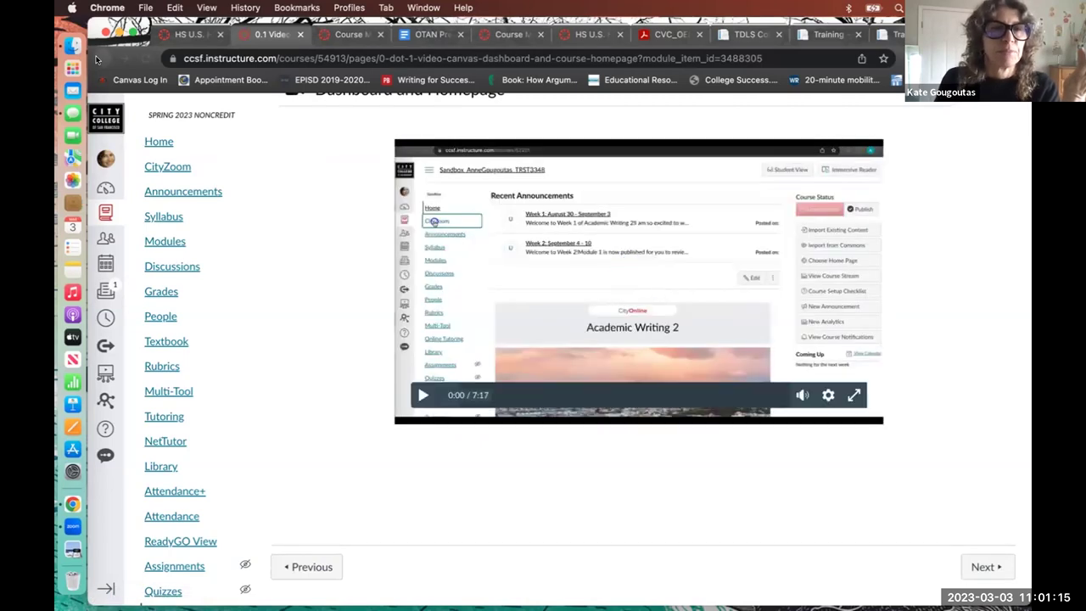
click(96, 59)
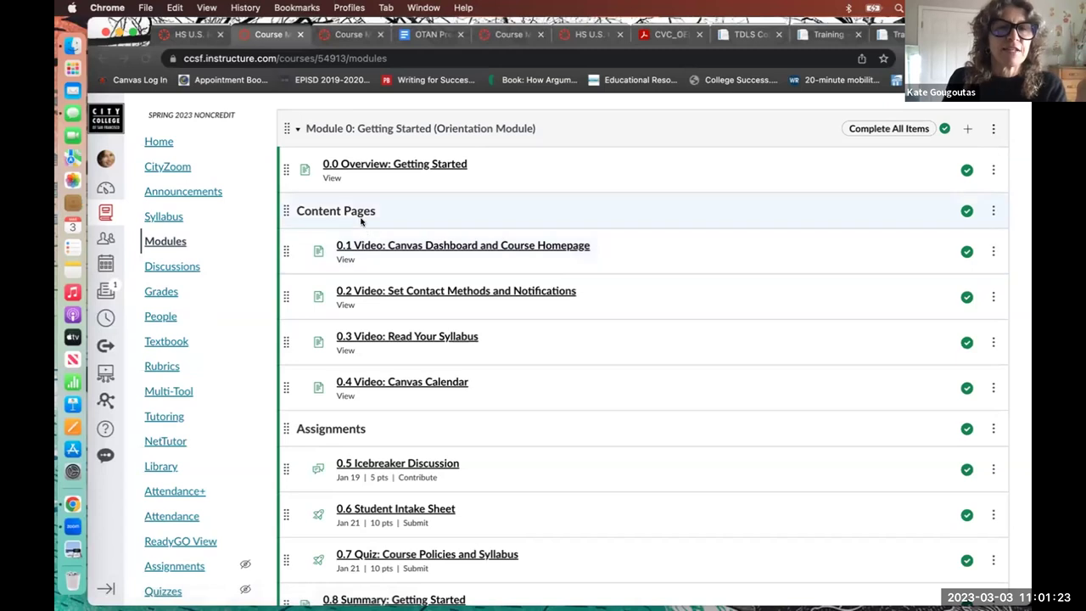
scroll(586, 294, down, 1)
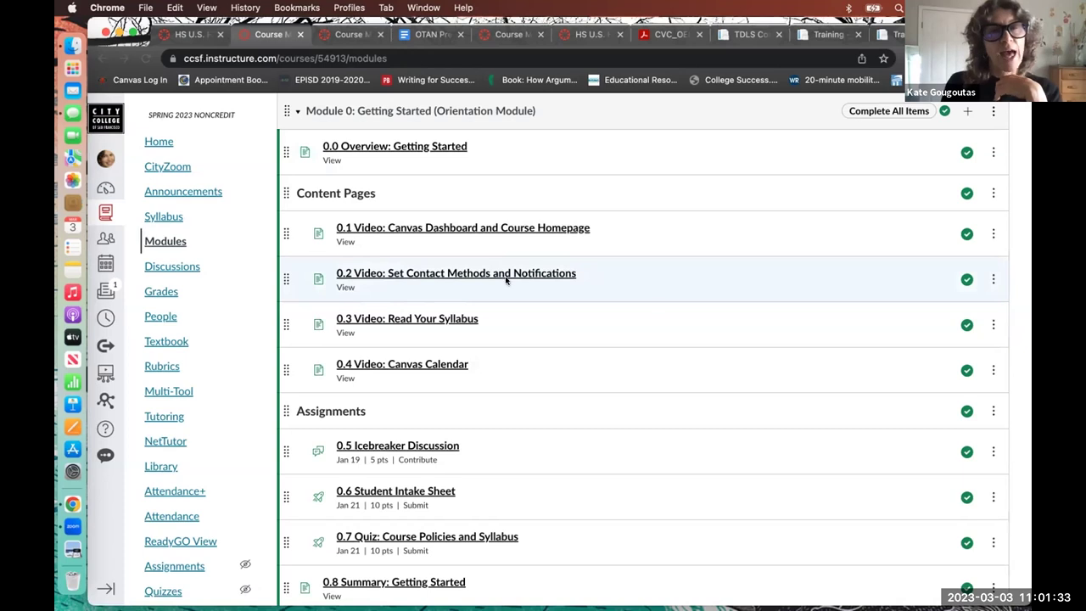
scroll(310, 180, up, 2)
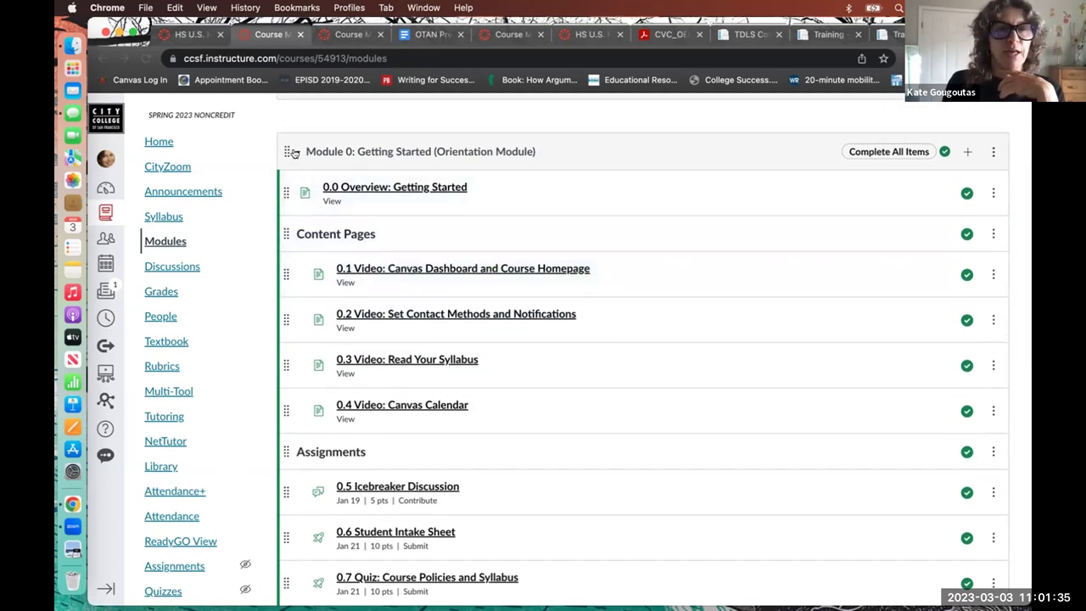
- Collapse Module 0, expand Module 6: Slavery in the U.S. Constitution, and review its weekly structure
click(293, 151)
scroll(586, 369, down, 3)
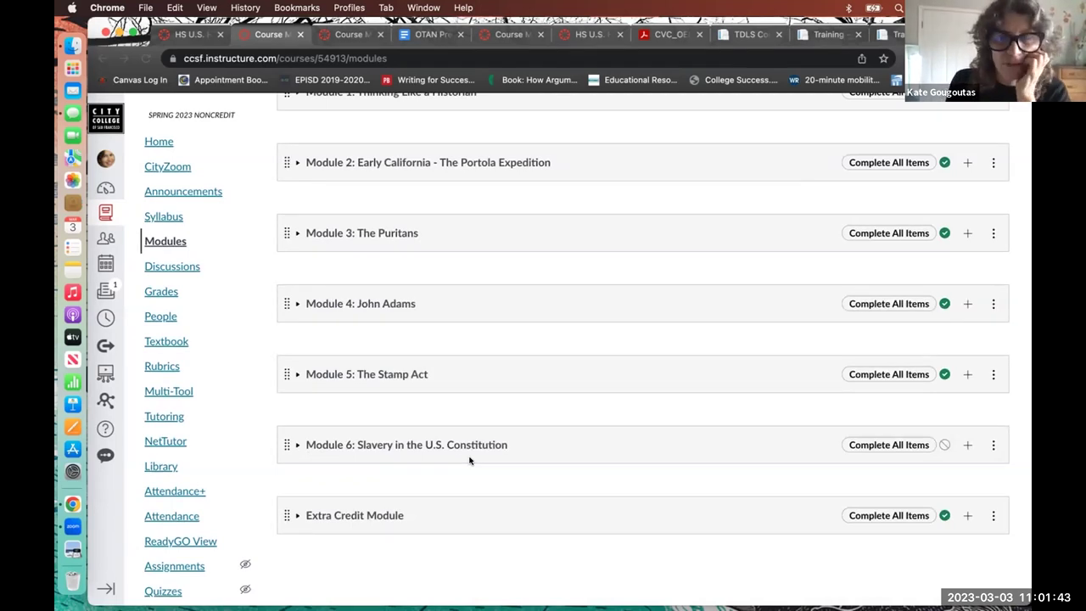
click(323, 445)
scroll(907, 399, down, 5)
scroll(909, 399, down, 2)
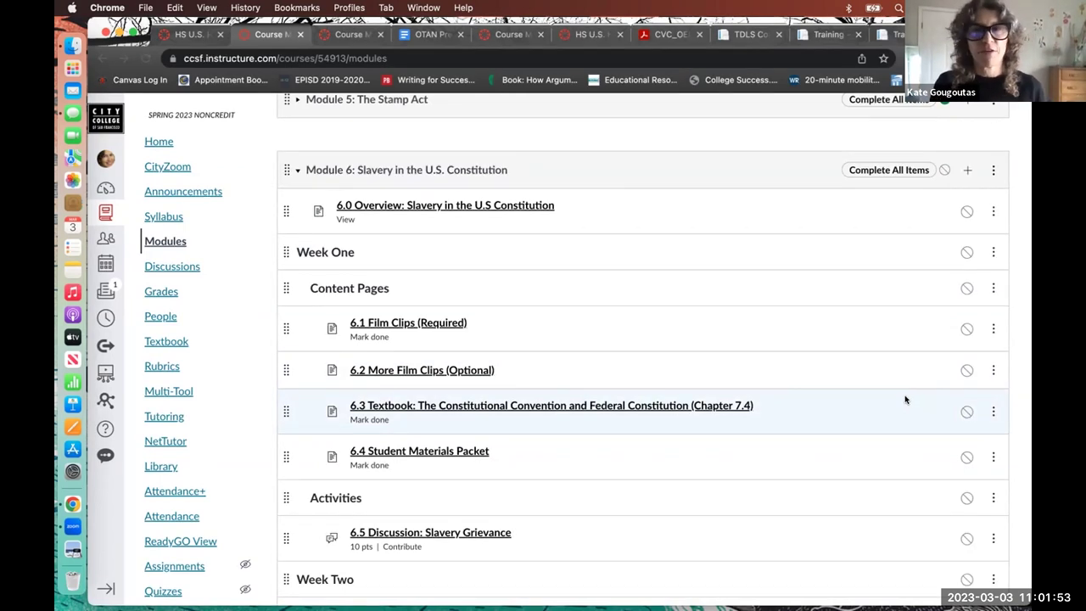
- Start adding an item of type Page to Module 6 and look through the existing course pages
click(966, 170)
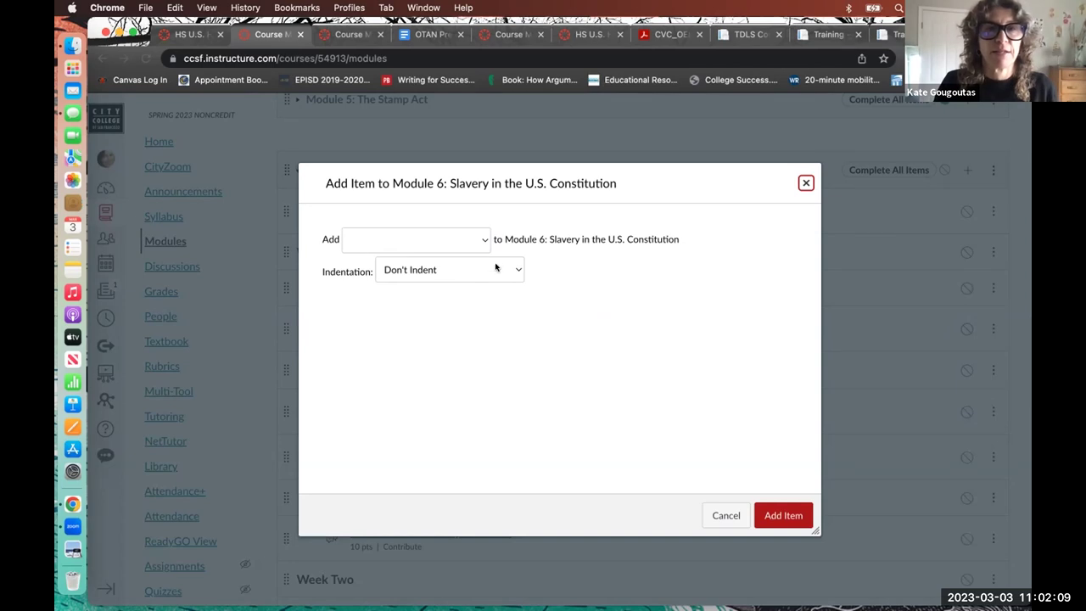
click(481, 240)
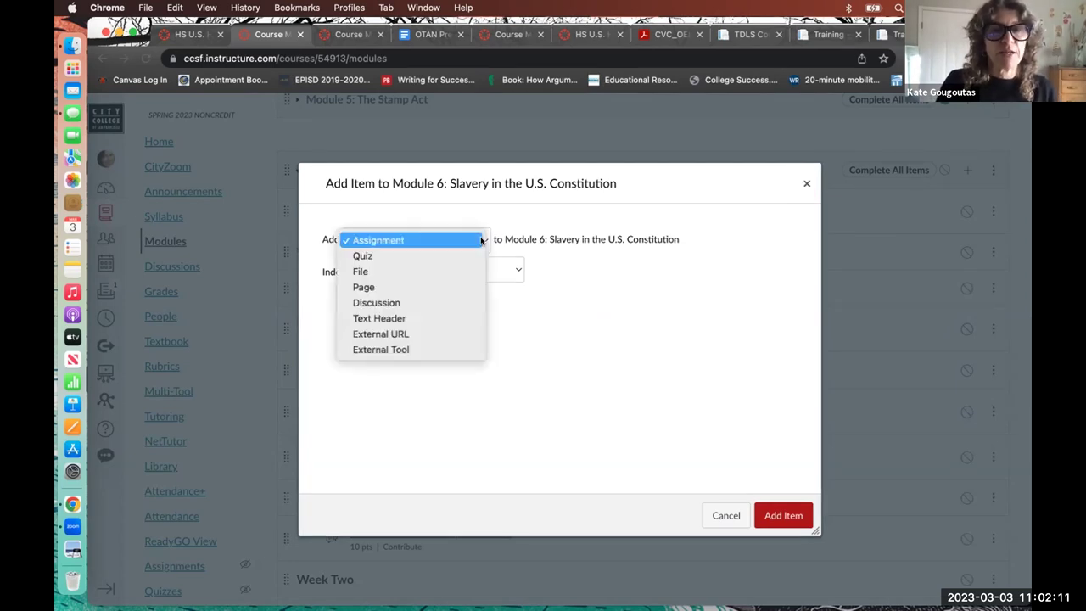
click(461, 290)
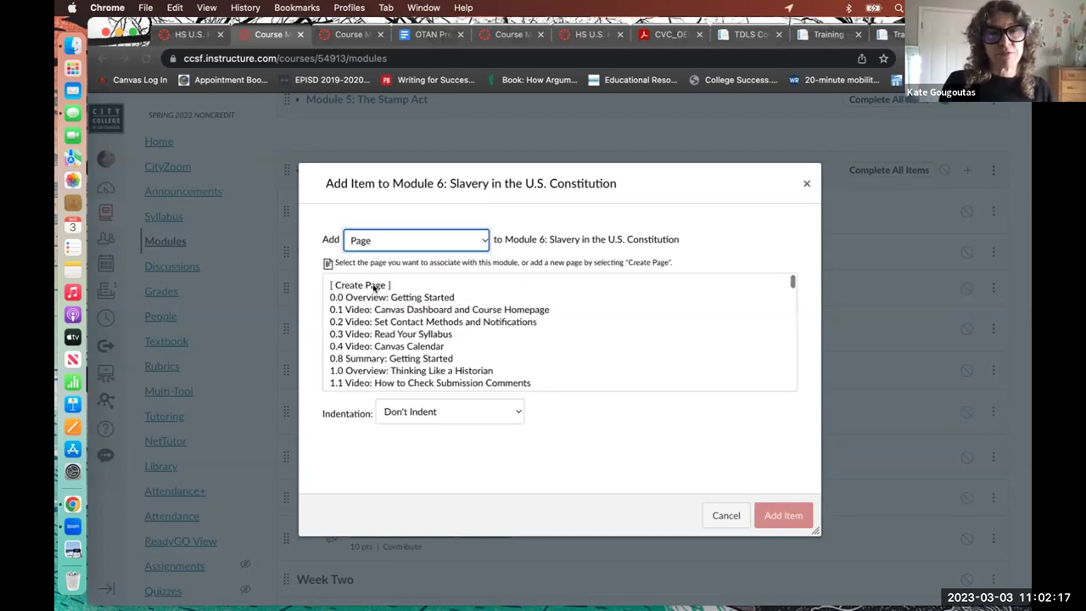
scroll(450, 321, down, 1)
scroll(450, 322, down, 1)
scroll(460, 333, up, 2)
scroll(513, 346, down, 2)
scroll(514, 346, down, 10)
scroll(513, 346, down, 10)
scroll(514, 346, down, 5)
scroll(514, 346, up, 20)
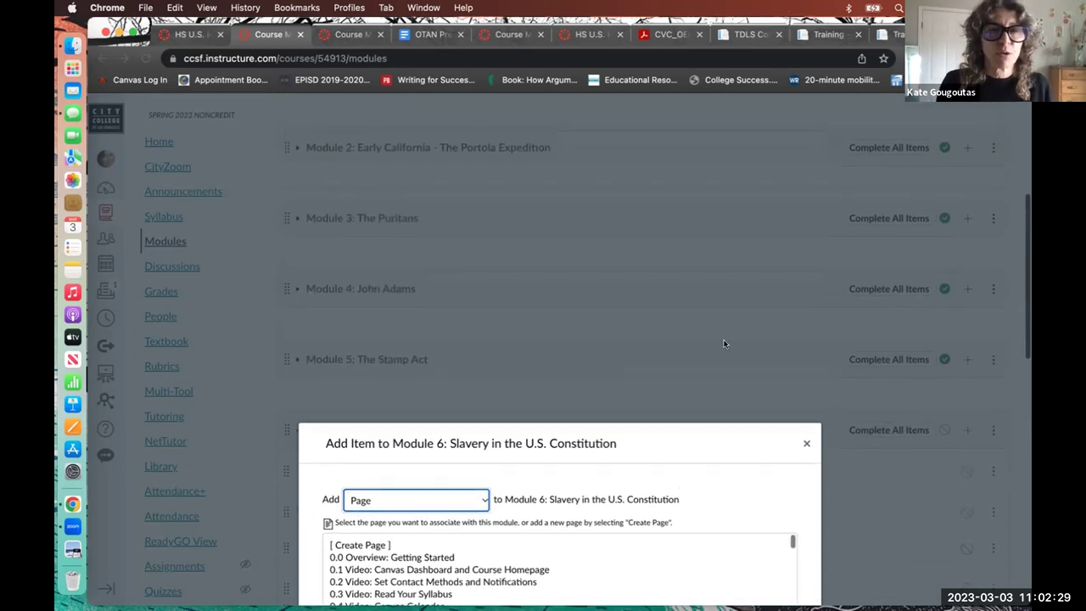
scroll(759, 322, down, 5)
scroll(870, 338, down, 1)
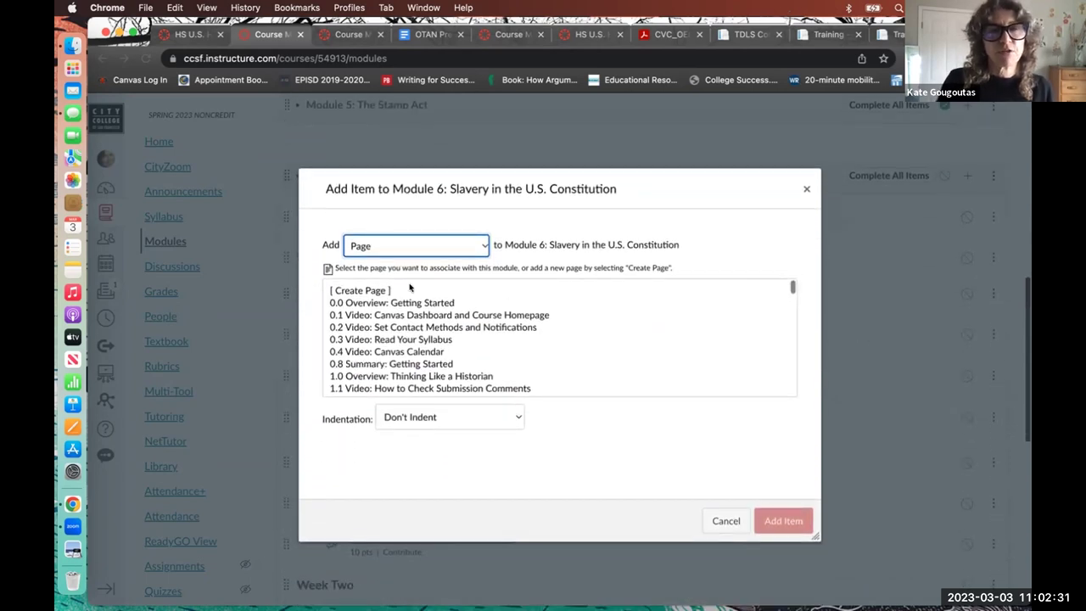
- Create a new page named "OTAN Page" indented 2 levels and add it to Module 6
click(346, 291)
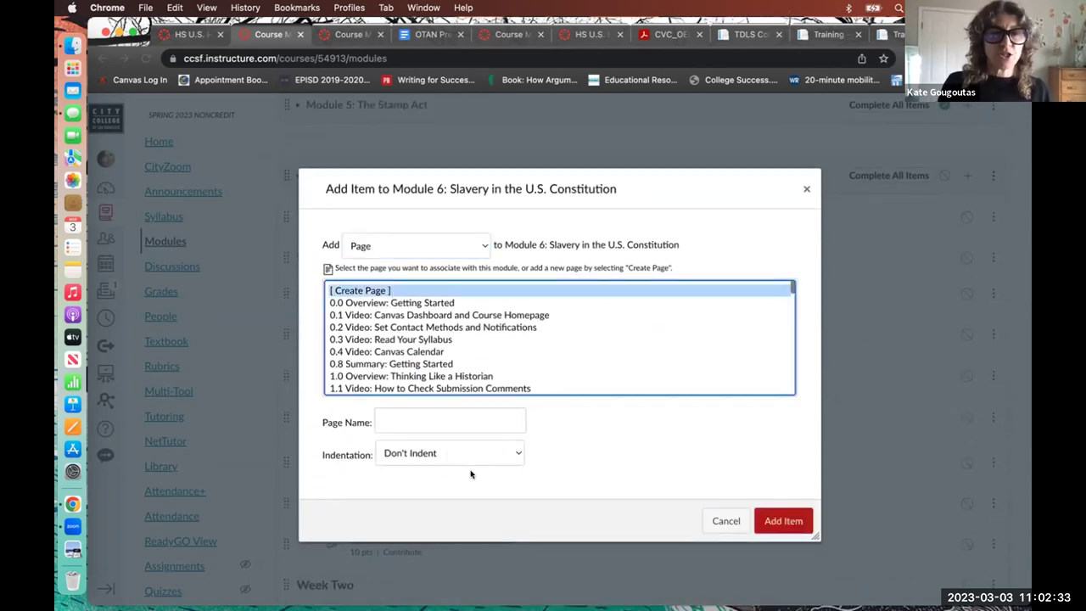
click(429, 422)
key(Escape)
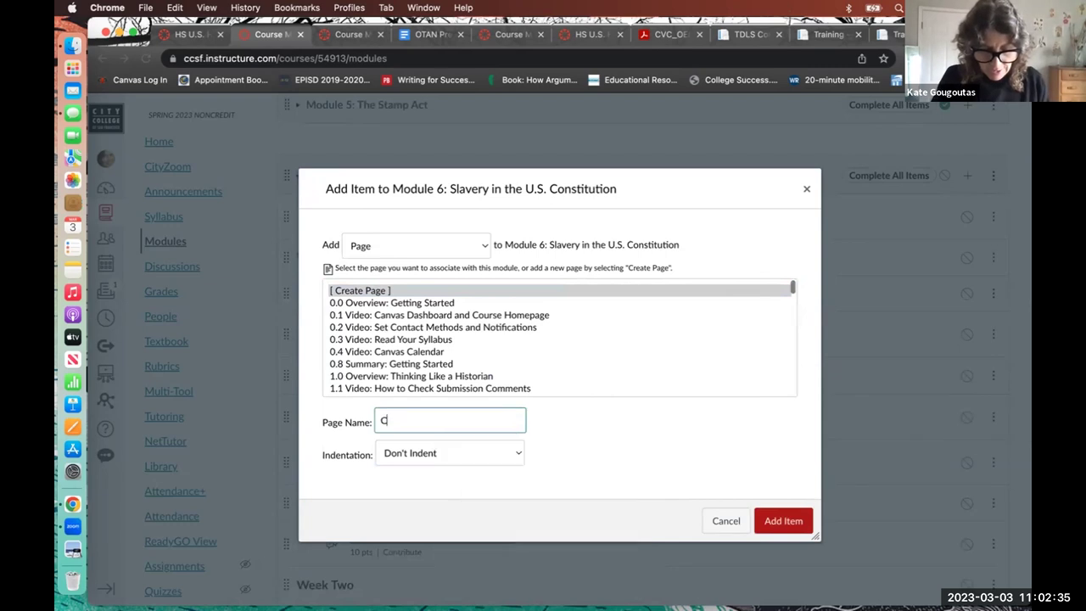
text(OTAN)
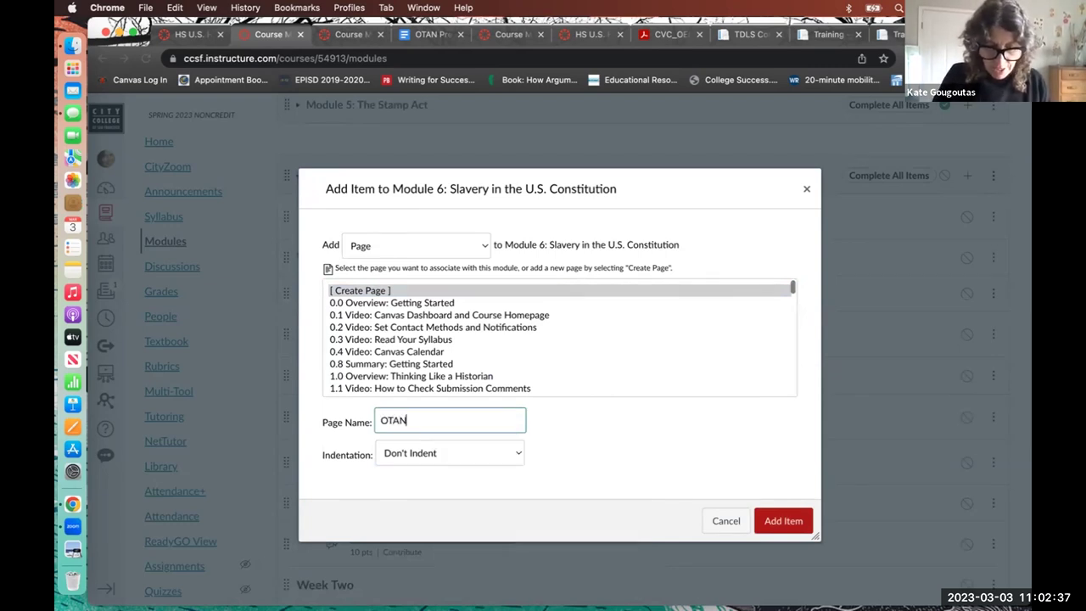
text( Page)
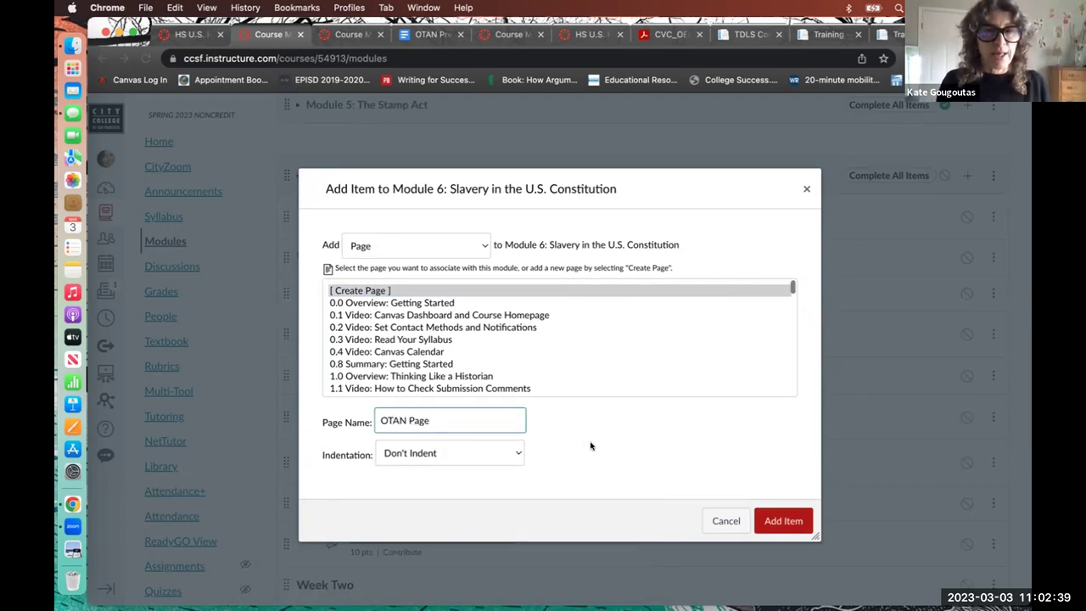
click(524, 456)
click(497, 475)
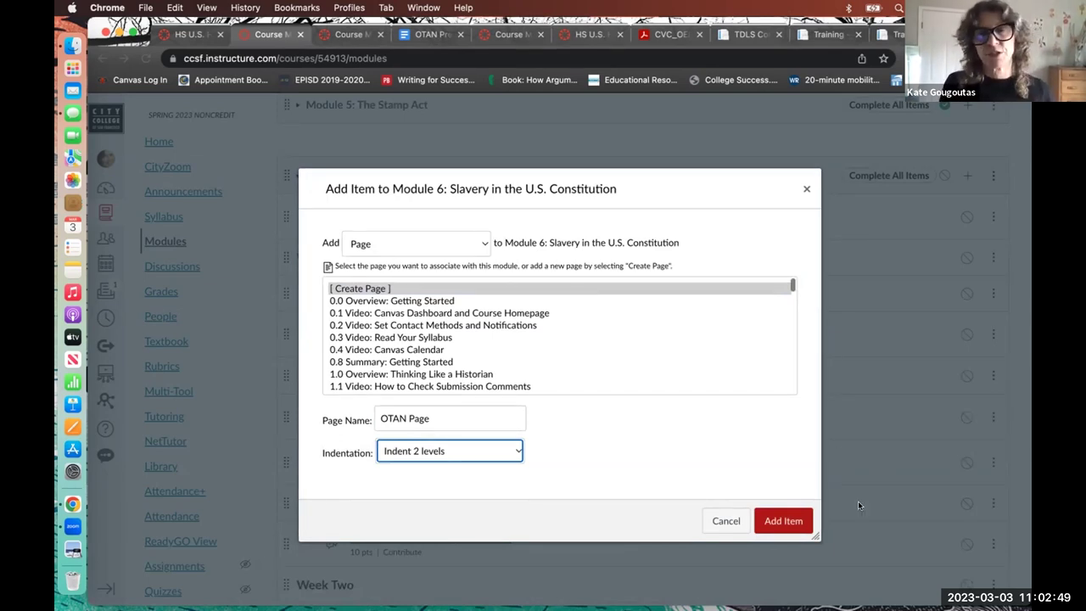
click(778, 520)
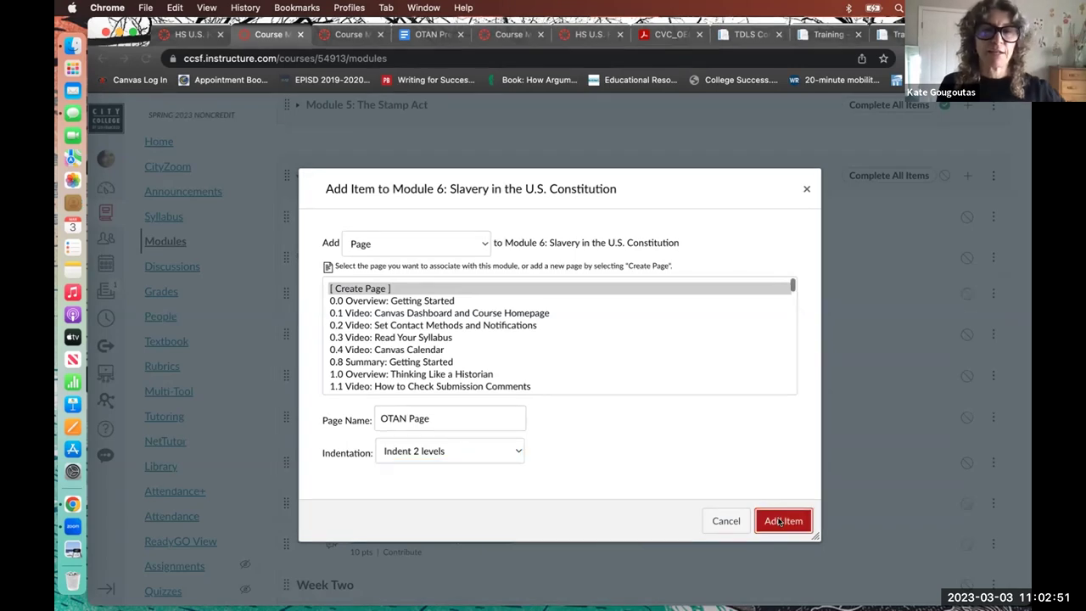
- Locate OTAN Page at the end of Module 6 and check the options for moving it
scroll(779, 519, down, 10)
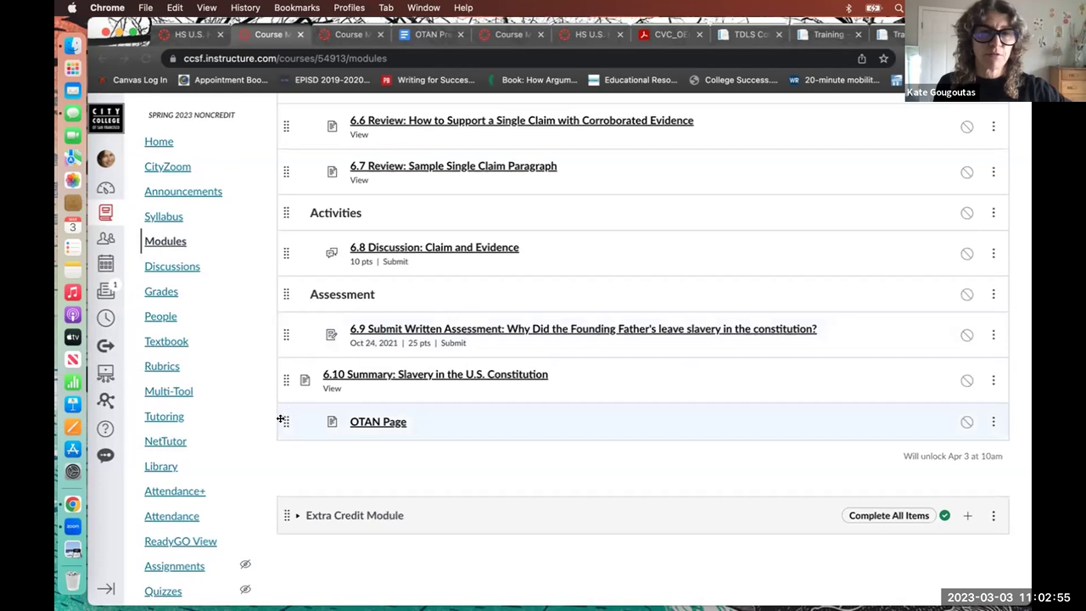
mouse_move(287, 413)
mouse_down()
mouse_move(291, 264)
mouse_move(289, 441)
mouse_move(293, 429)
mouse_up()
click(993, 422)
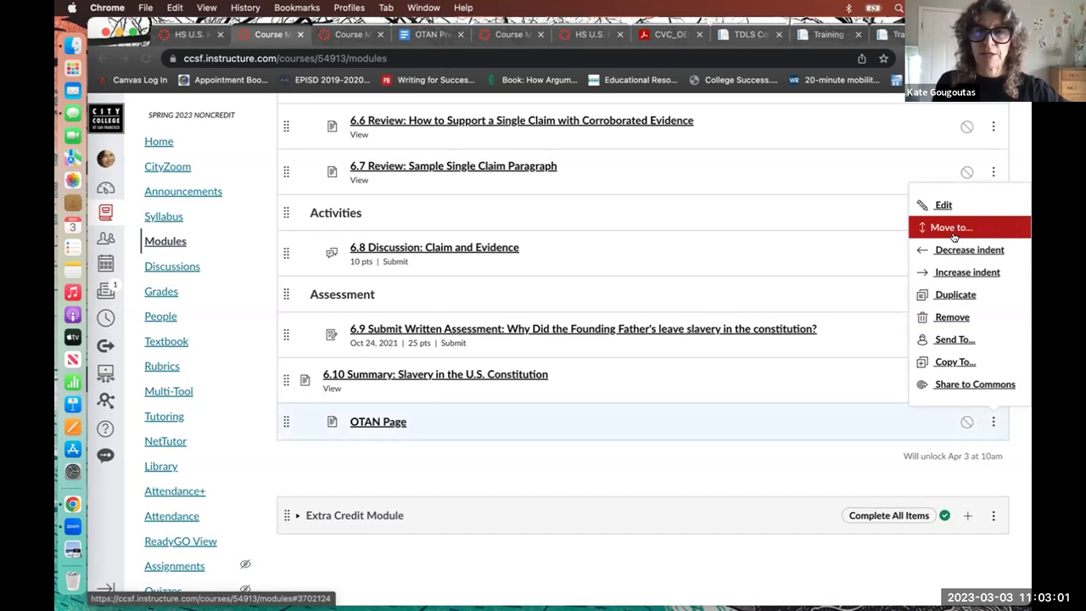
click(526, 441)
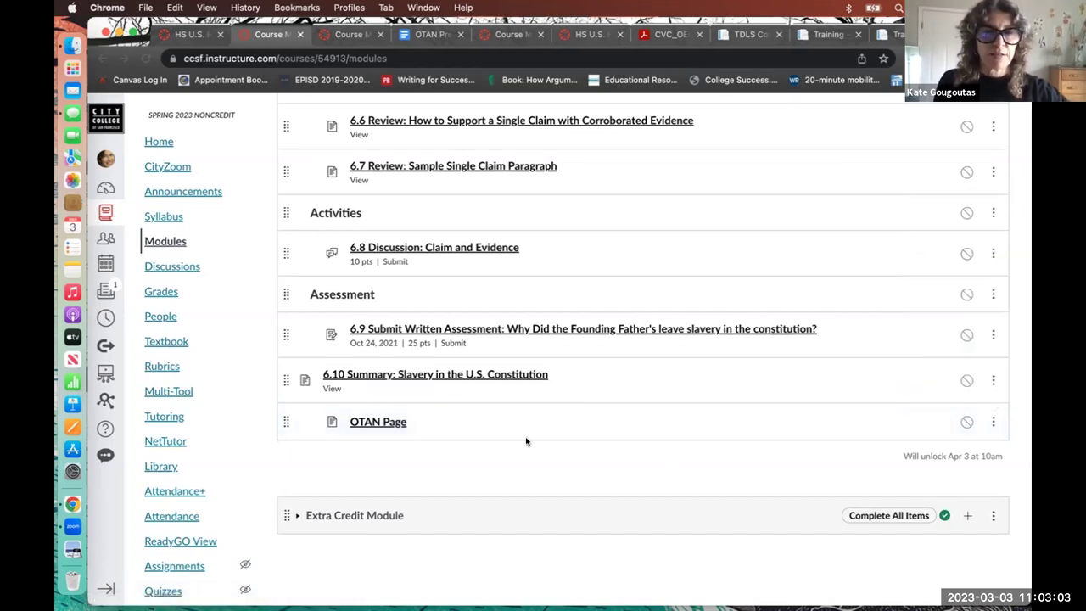
- Open OTAN Page from Module 6 for editing
click(379, 422)
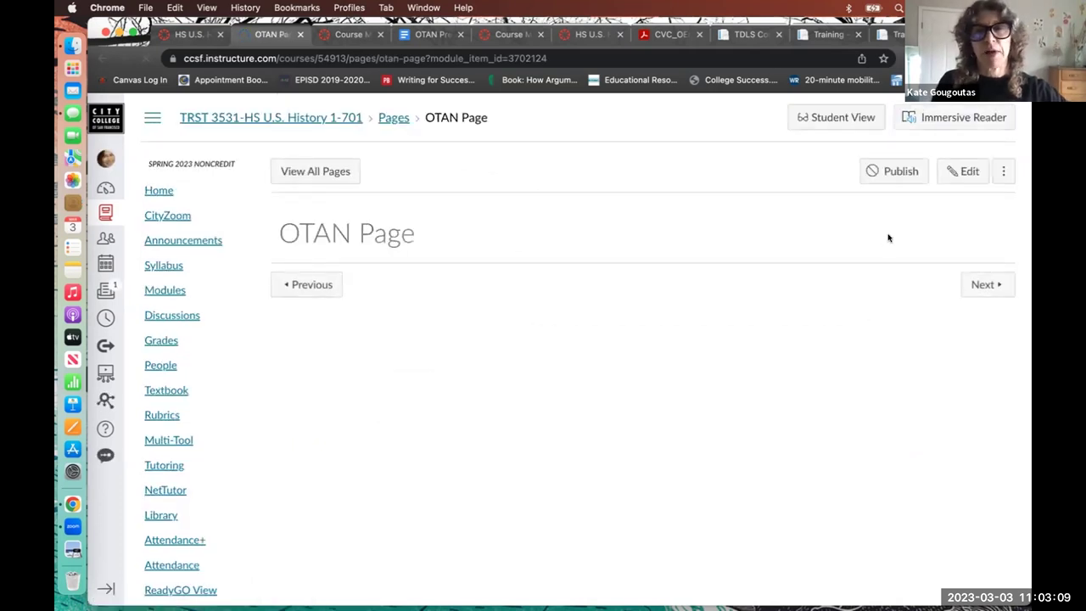
click(956, 173)
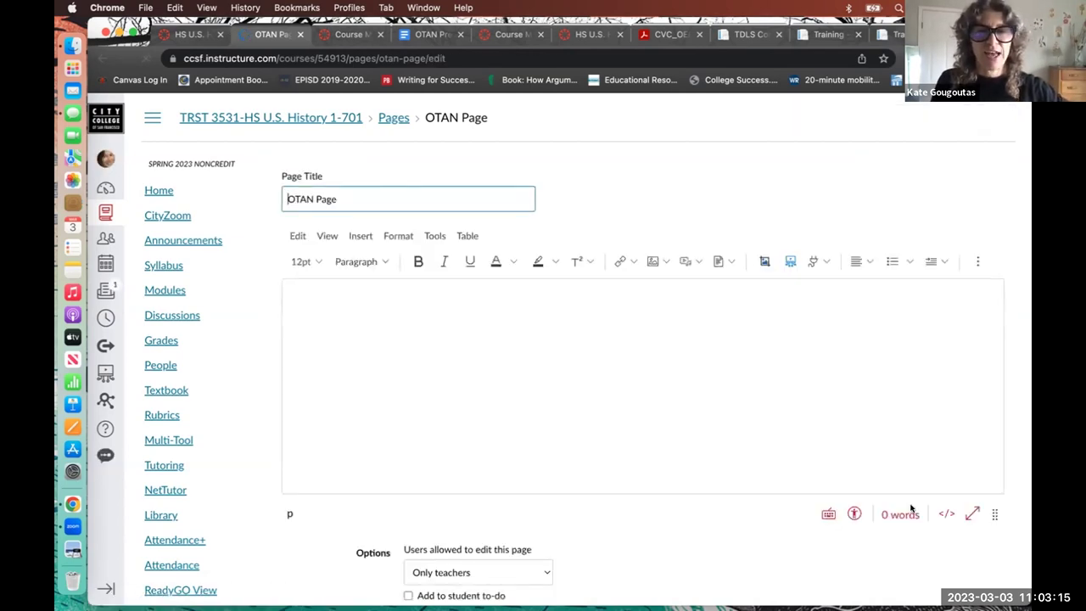
- Leave the OTAN Page editor without saving changes and return to the course's module list
scroll(744, 553, down, 3)
click(830, 576)
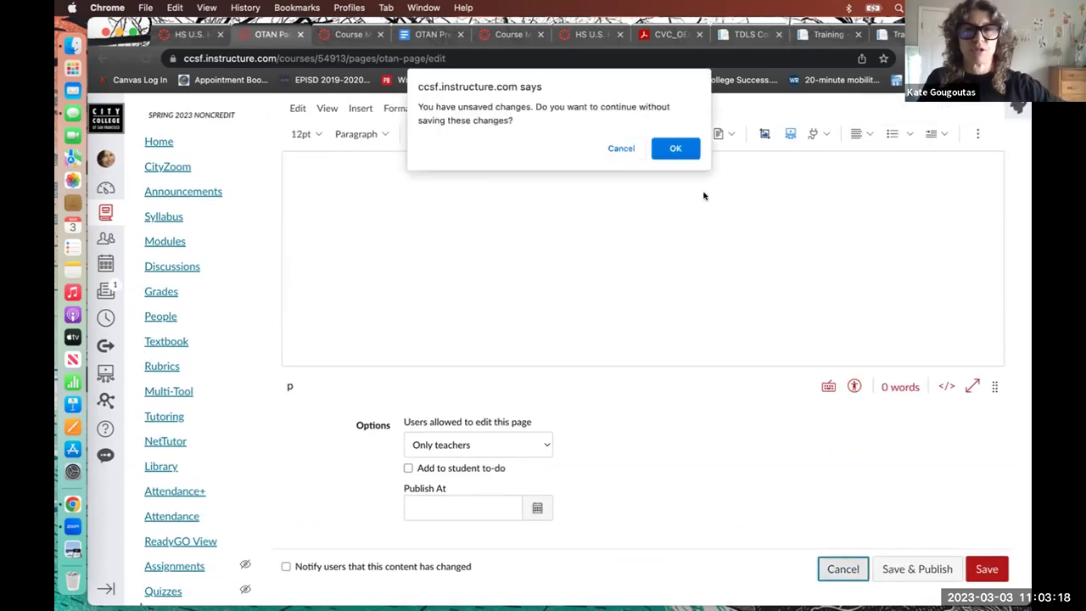
click(669, 150)
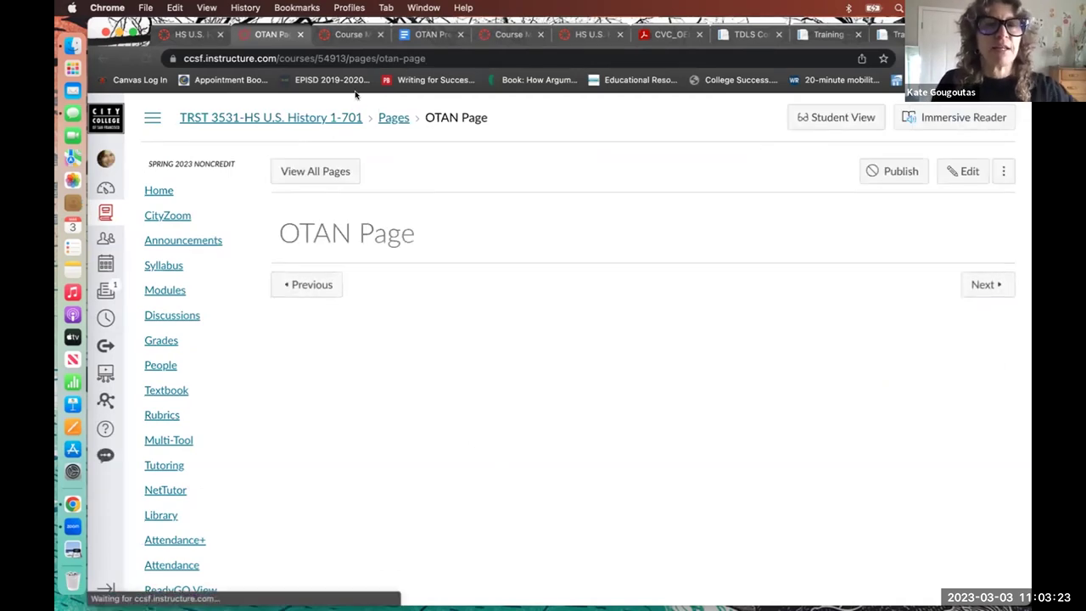
click(100, 59)
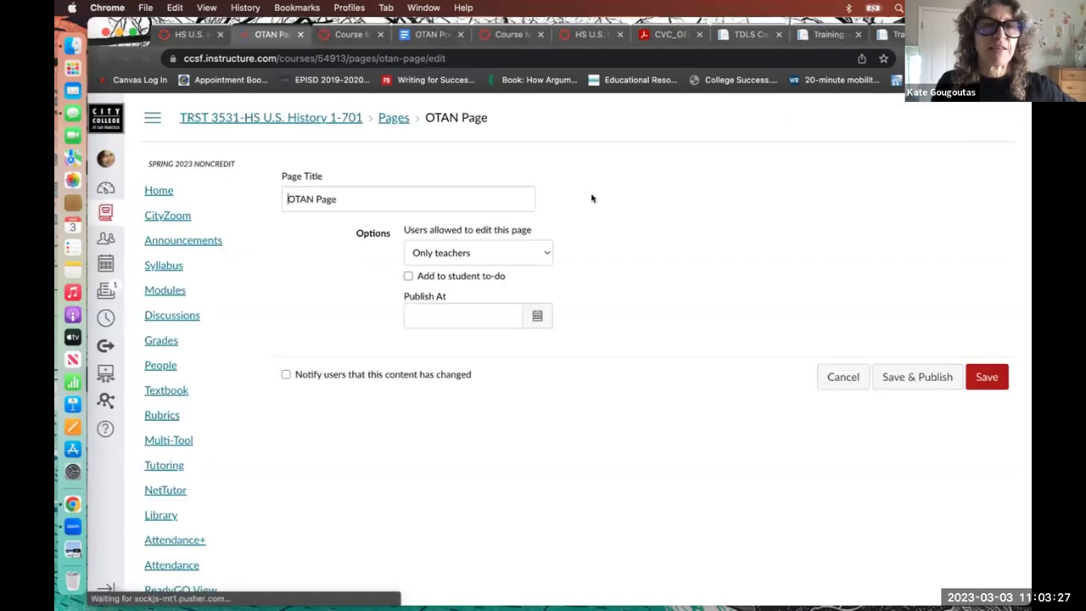
click(165, 289)
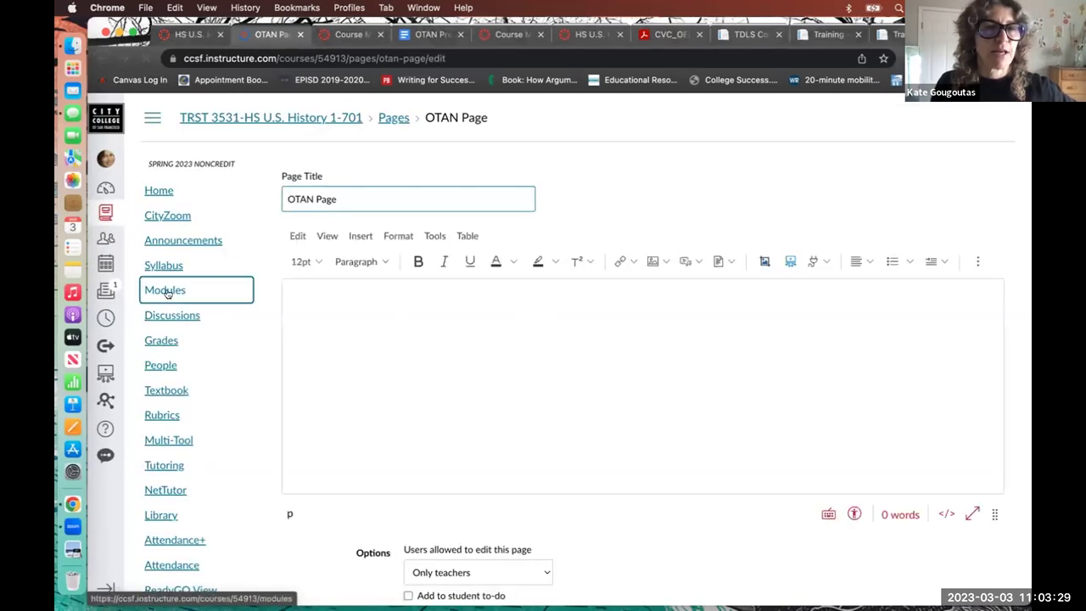
click(594, 249)
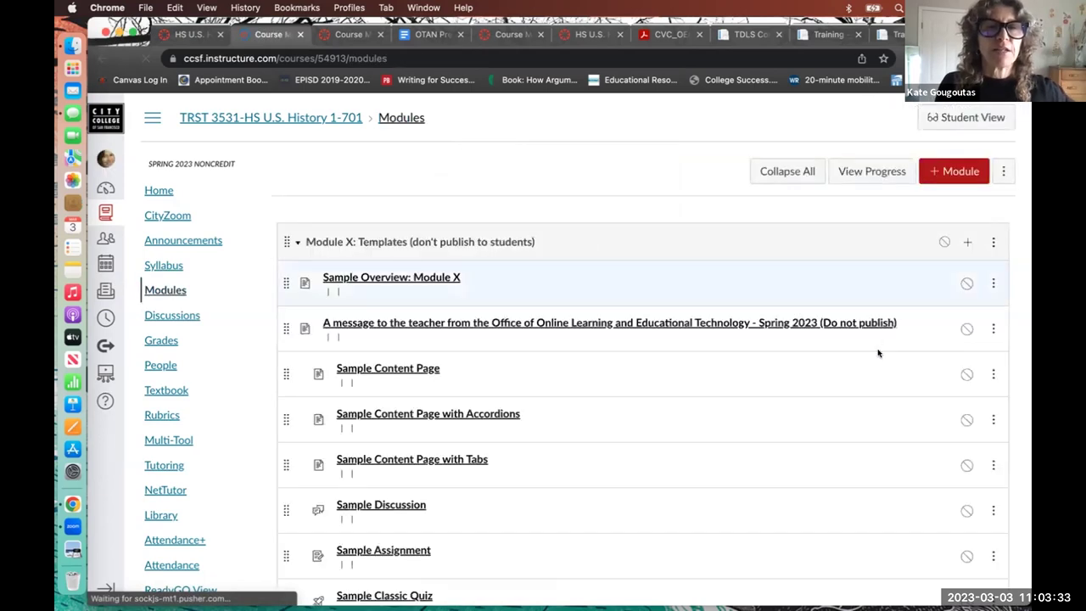
- Add the existing page "Sample Content Page" to Module 6: Slavery in the U.S. Constitution without indentation
scroll(879, 353, down, 3)
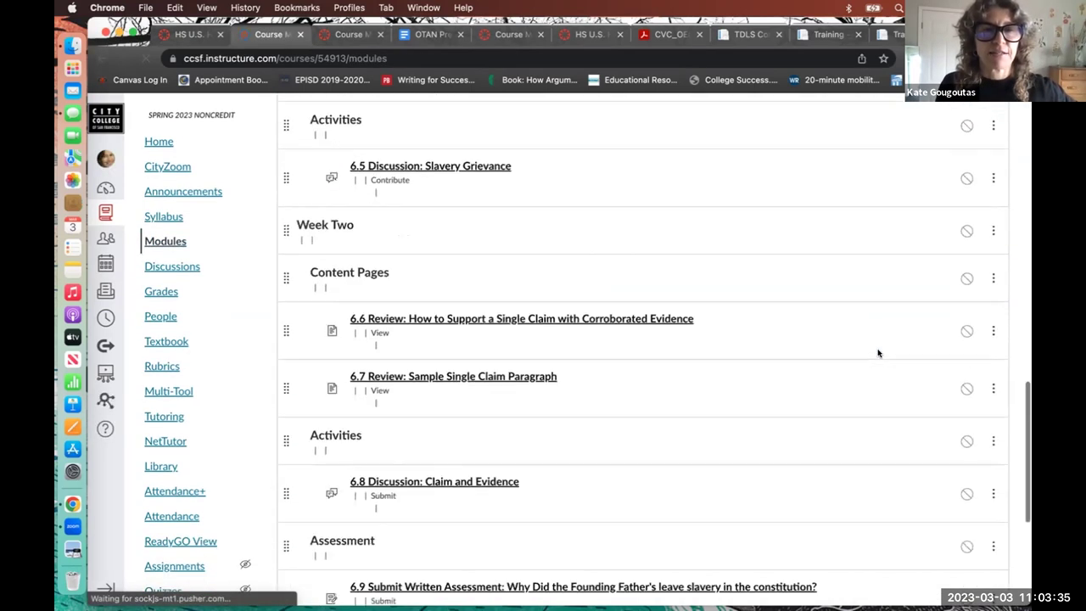
scroll(879, 353, up, 8)
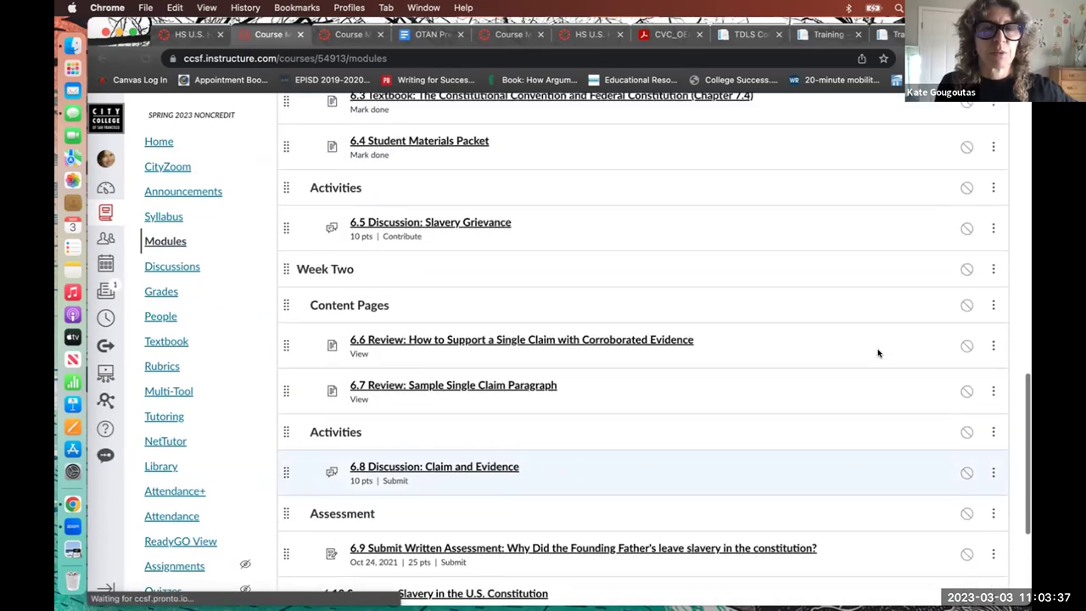
scroll(879, 353, up, 3)
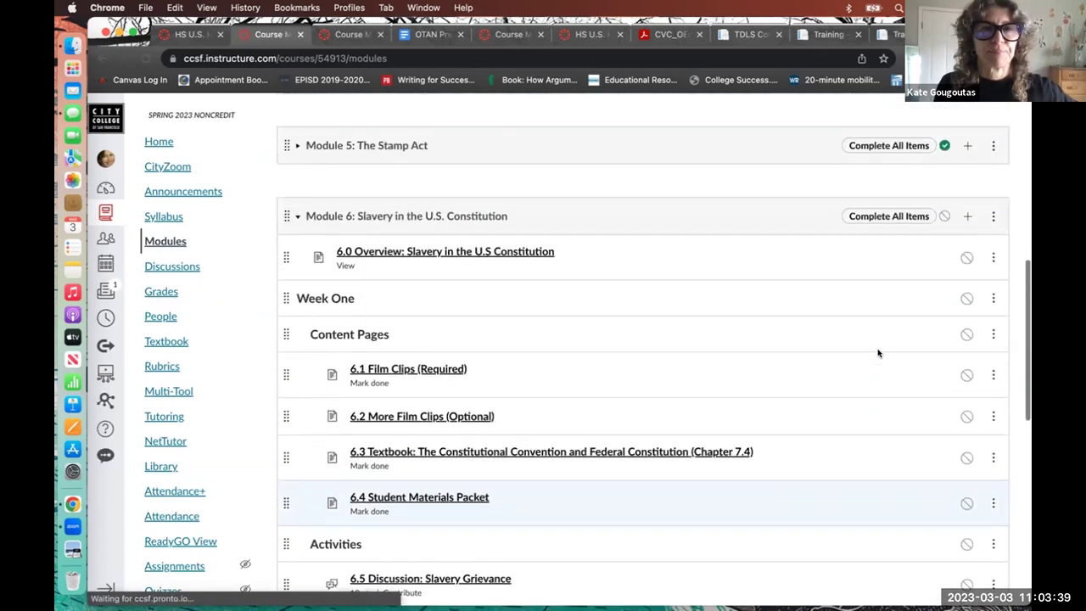
click(967, 214)
click(468, 237)
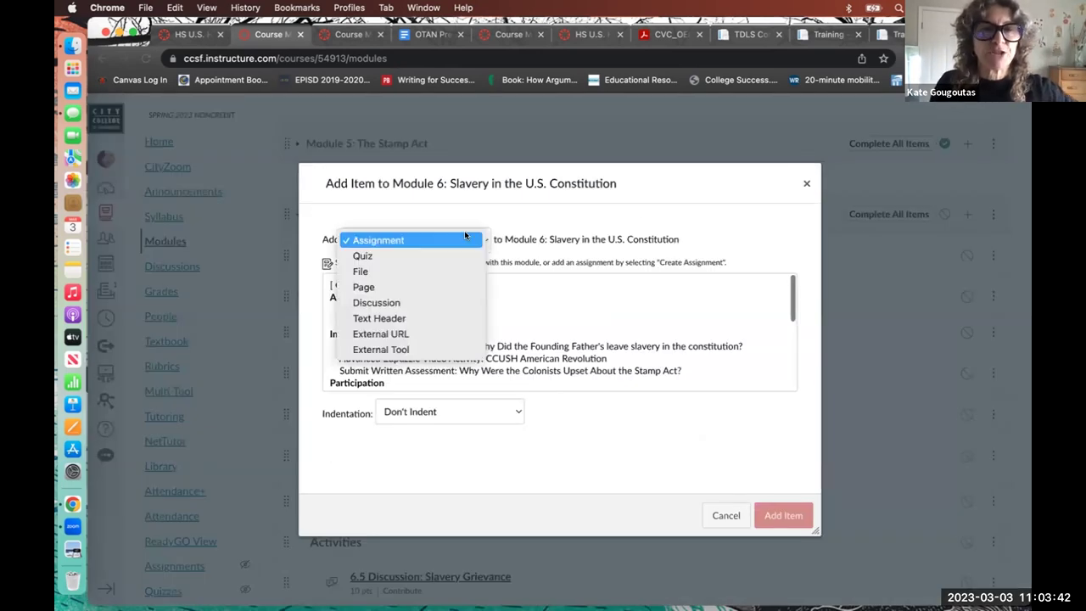
click(453, 283)
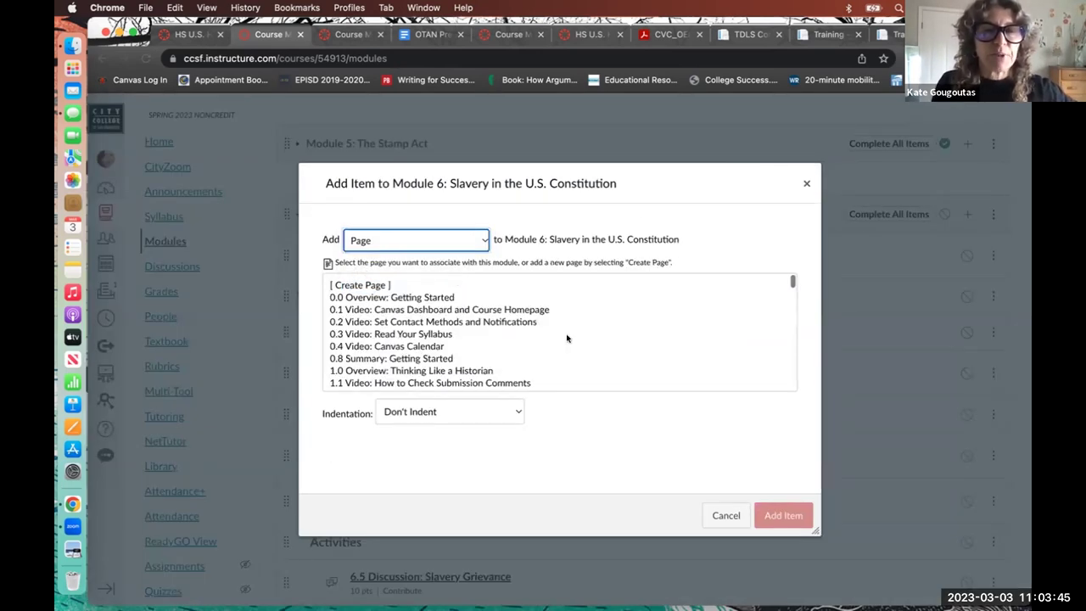
scroll(691, 336, down, 15)
scroll(692, 335, down, 15)
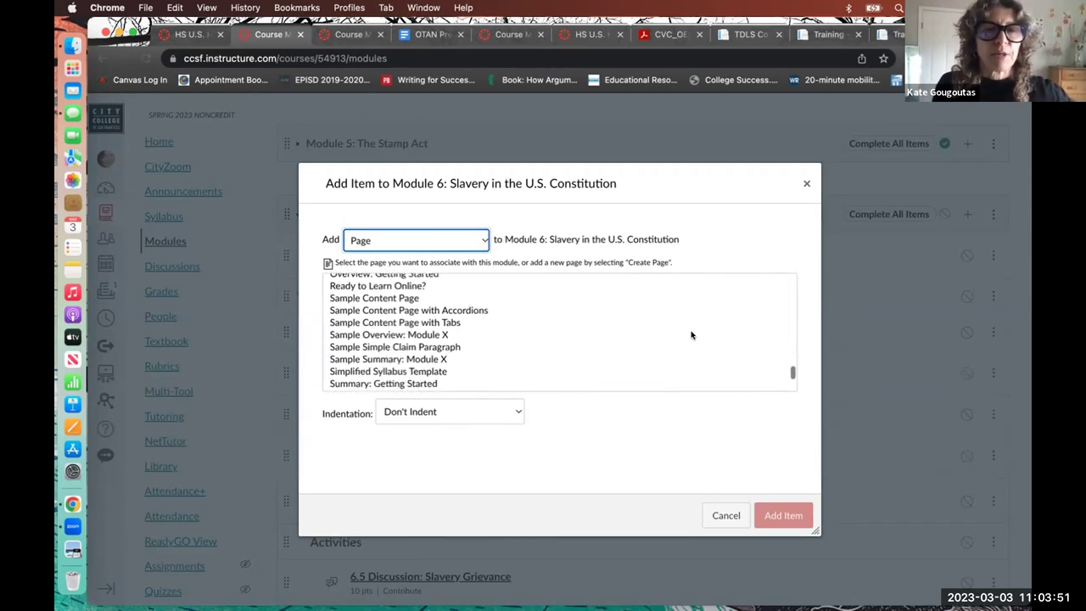
scroll(692, 335, down, 1)
click(367, 289)
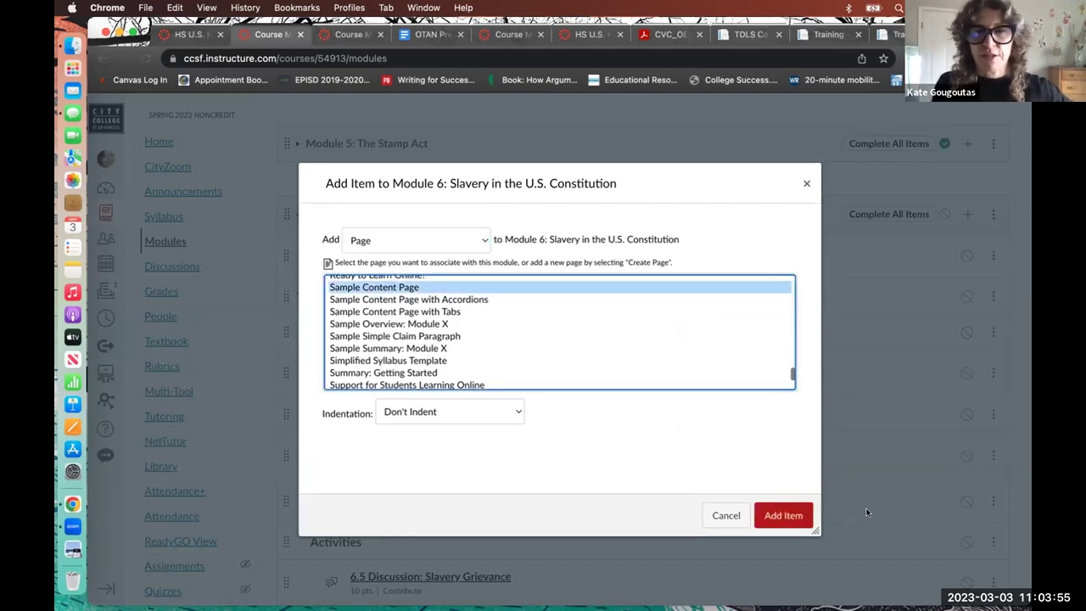
click(784, 517)
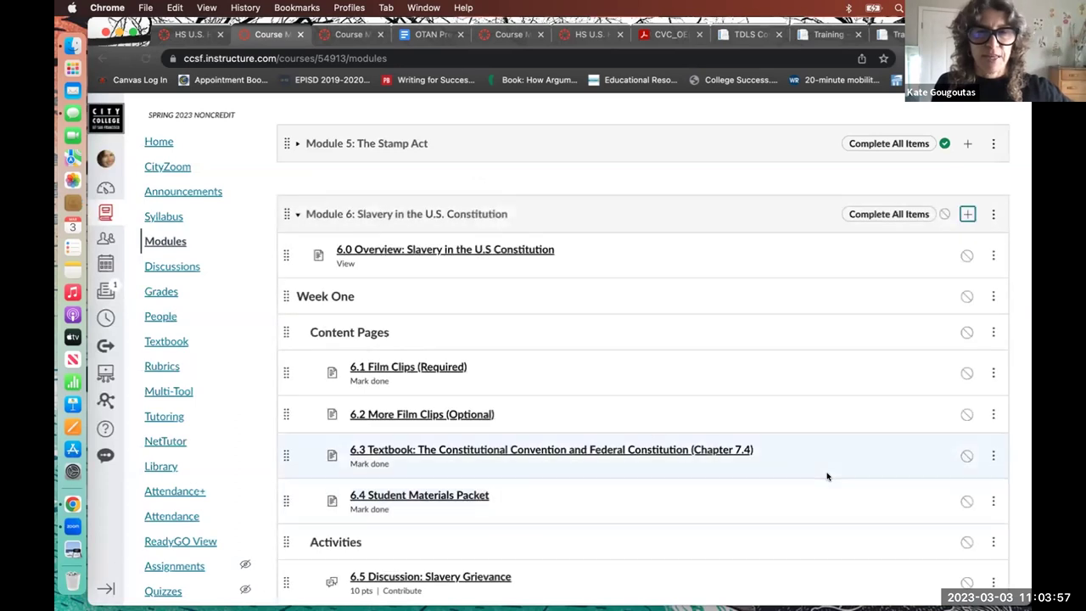
- Open Sample Content Page from the end of Module 6 for editing and look through its template content
scroll(828, 476, down, 7)
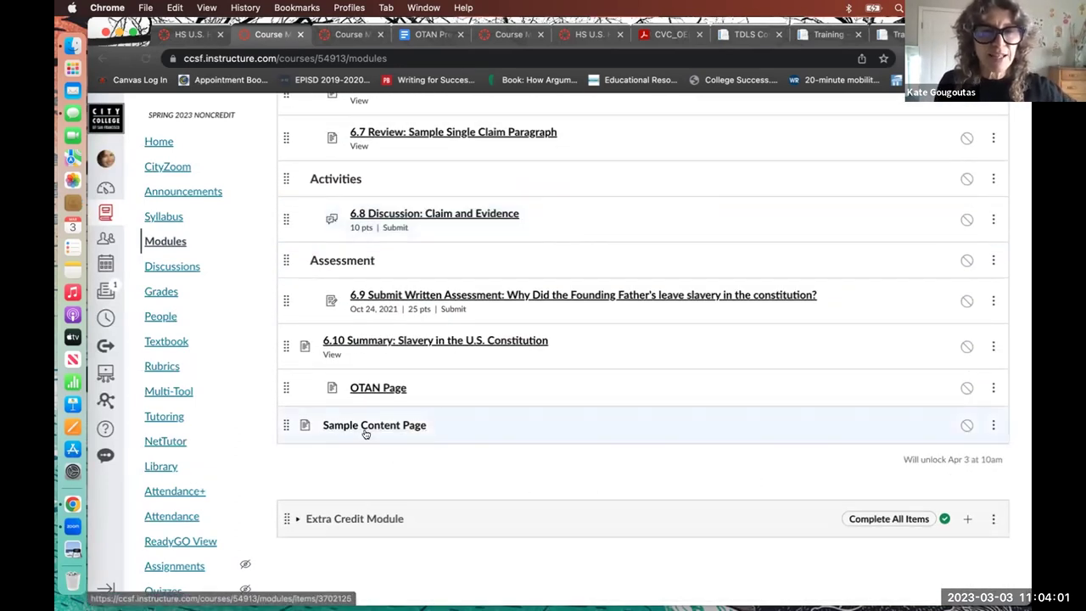
click(365, 427)
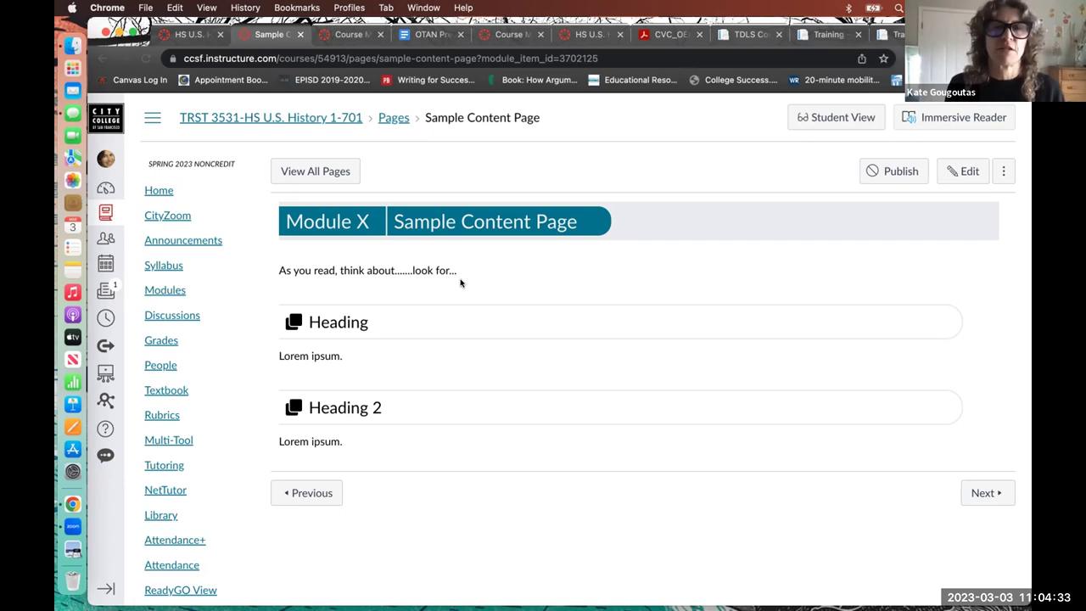
click(966, 172)
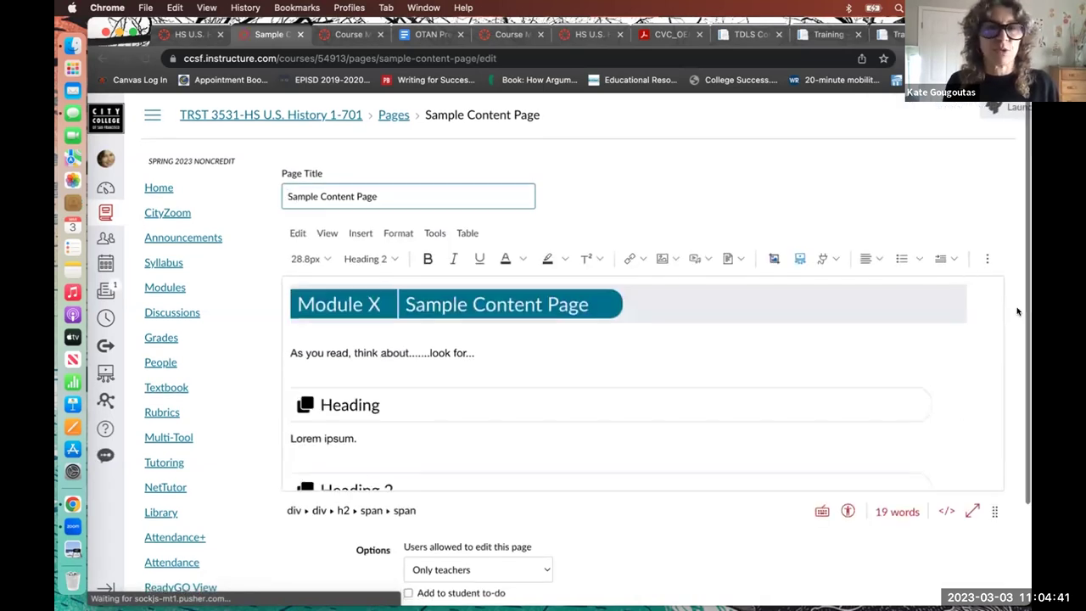
scroll(1018, 311, down, 2)
scroll(829, 292, down, 2)
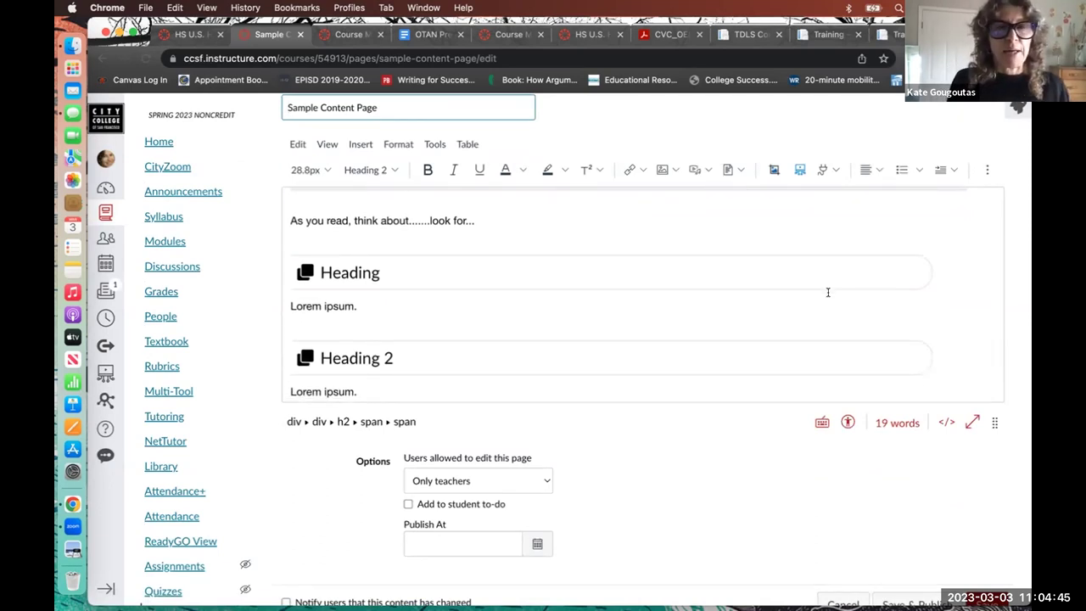
scroll(829, 292, up, 2)
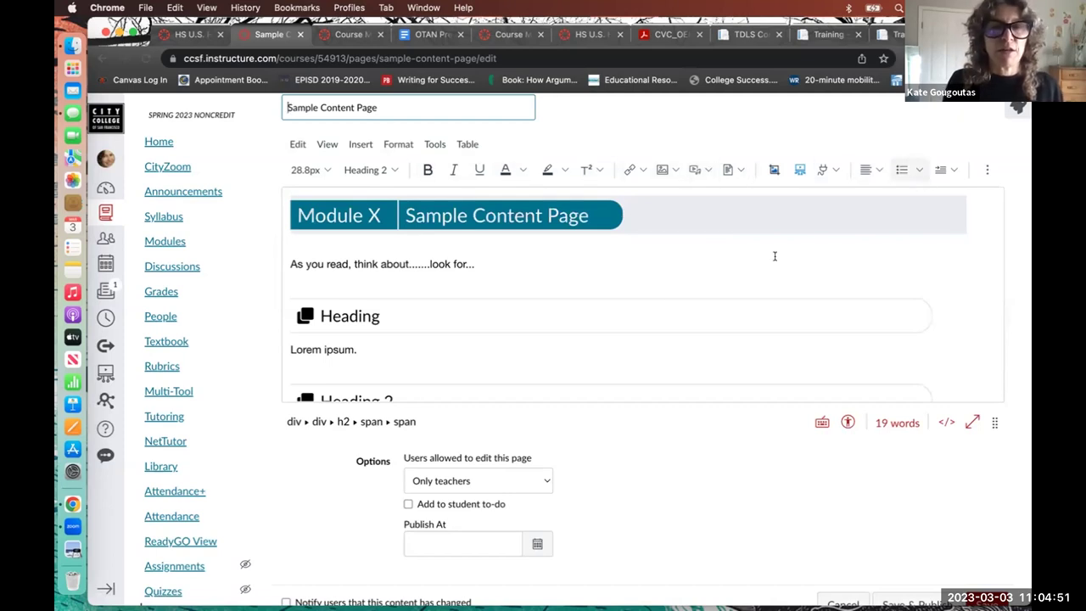
- Select the words "think about" in the page's introductory line and check the options for inserting links and images
drag(409, 263, 351, 266)
click(637, 171)
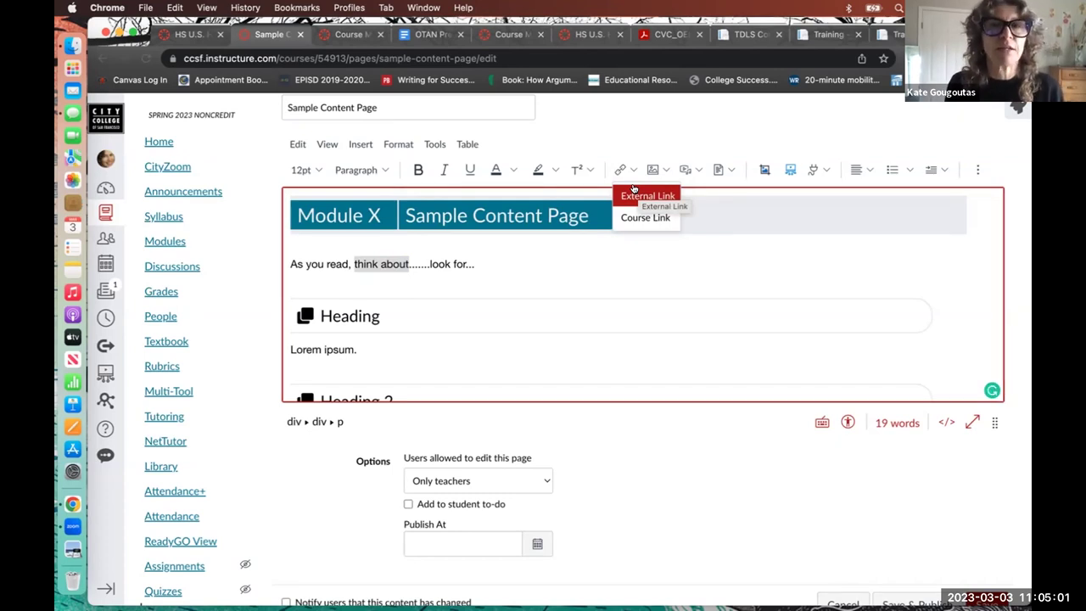
click(1020, 161)
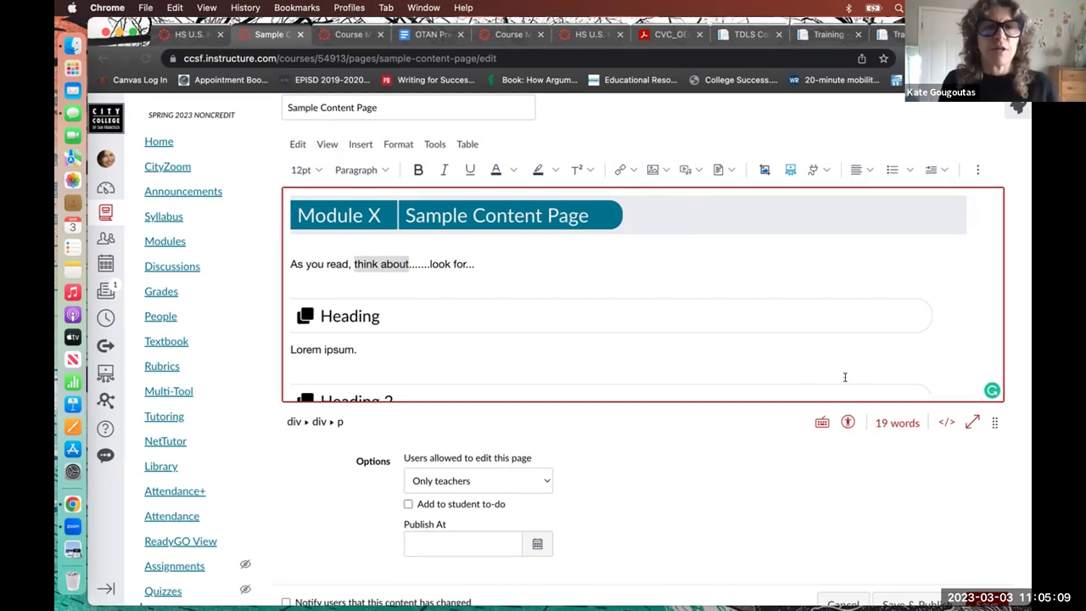
scroll(447, 345, down, 1)
scroll(446, 345, up, 1)
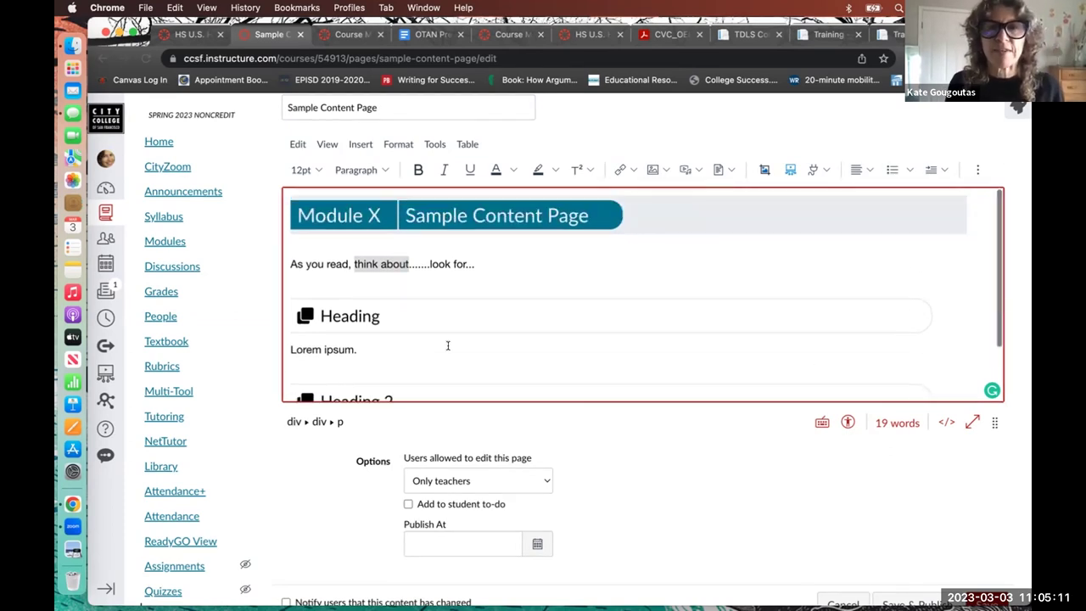
click(662, 170)
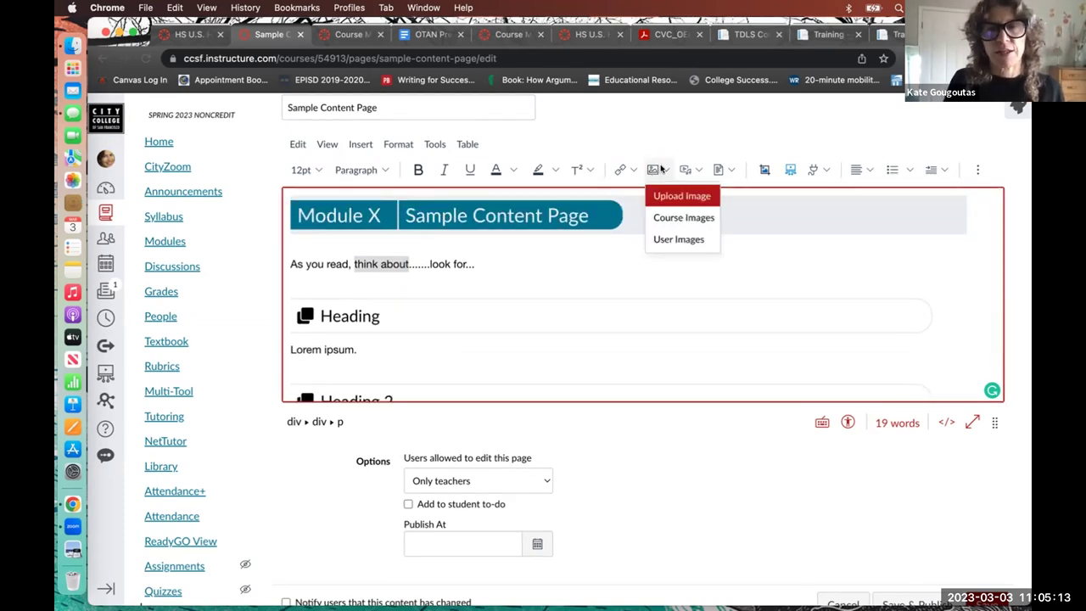
click(728, 143)
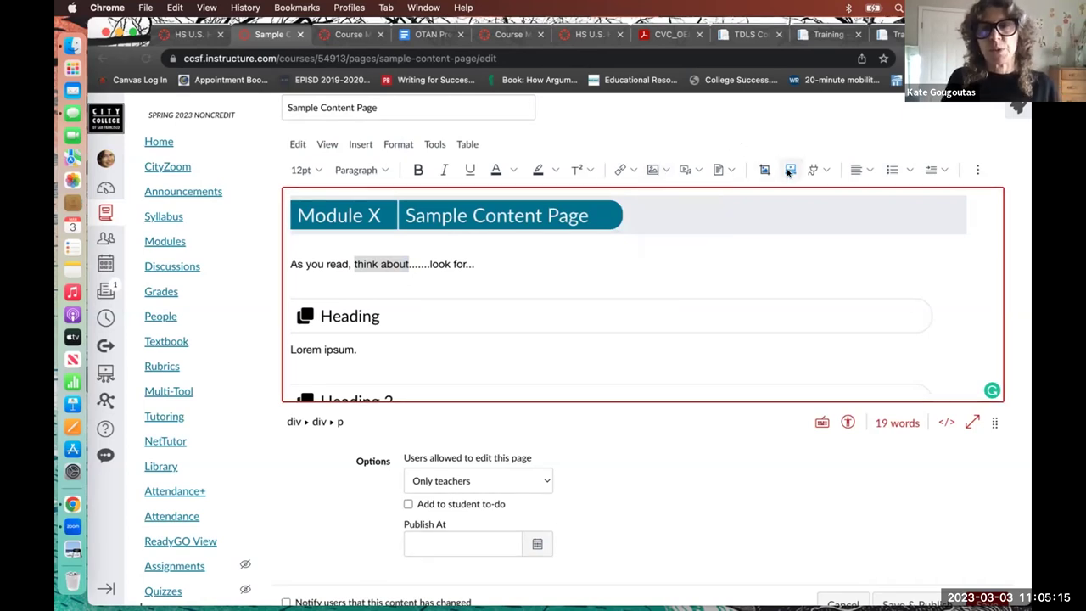
- Open the Canvas Studio dialog from the page editor and close it without adding media
click(789, 169)
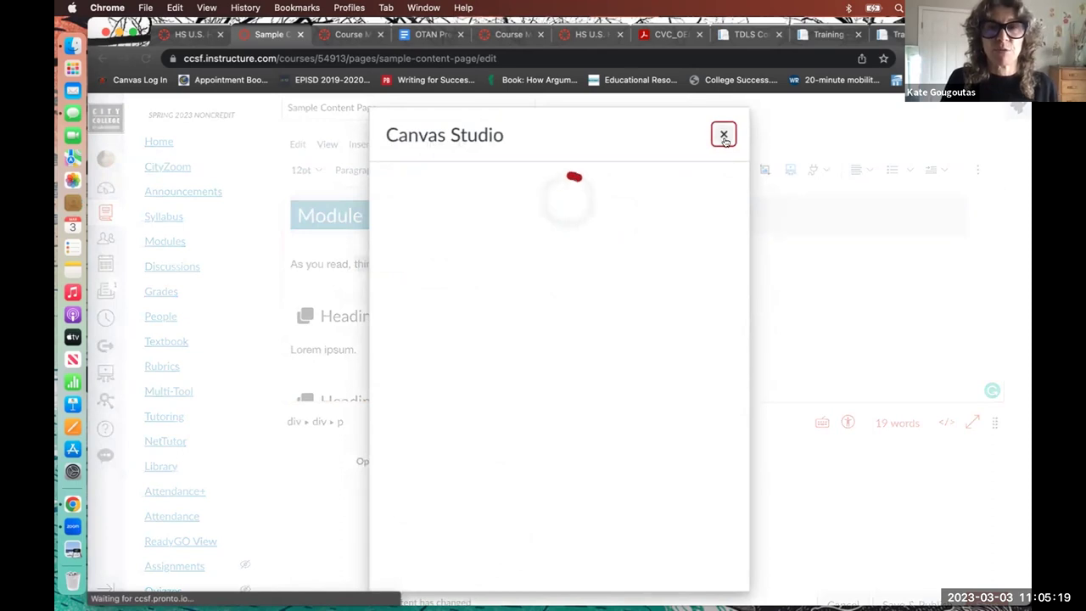
click(724, 135)
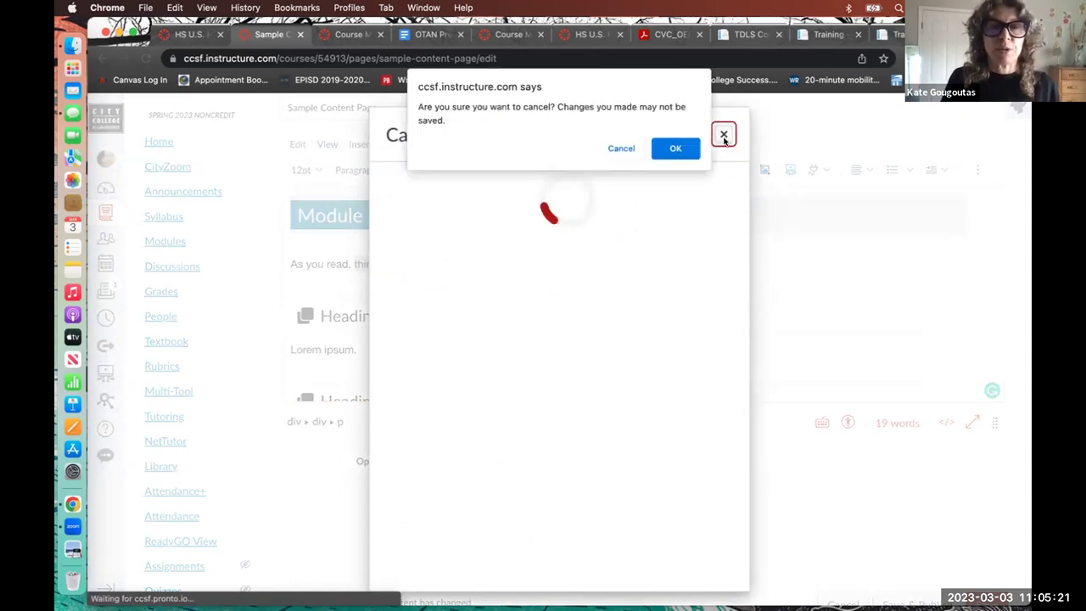
click(619, 151)
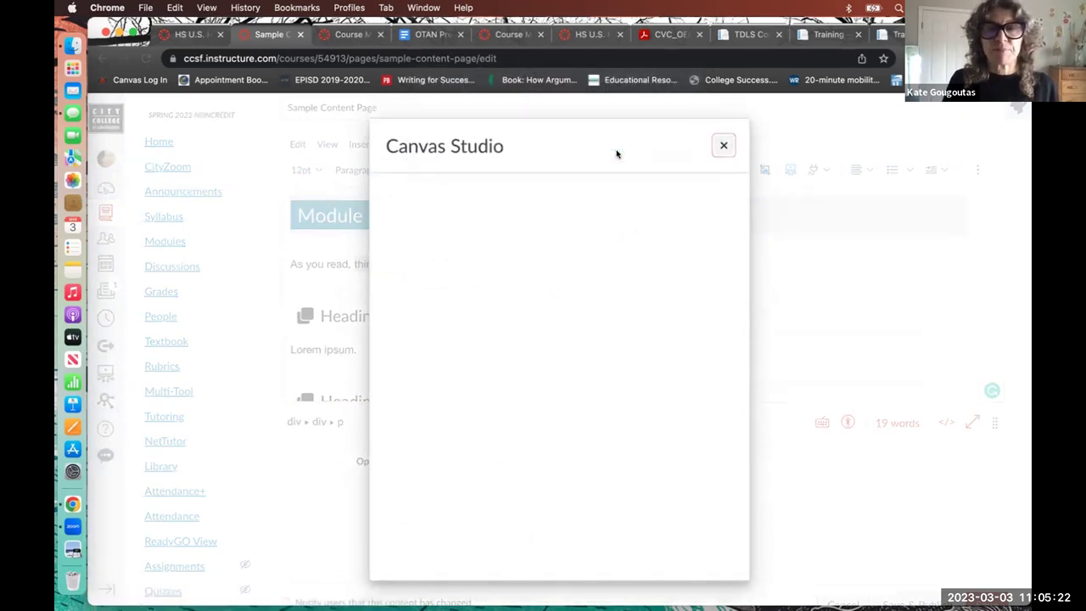
click(724, 145)
click(677, 149)
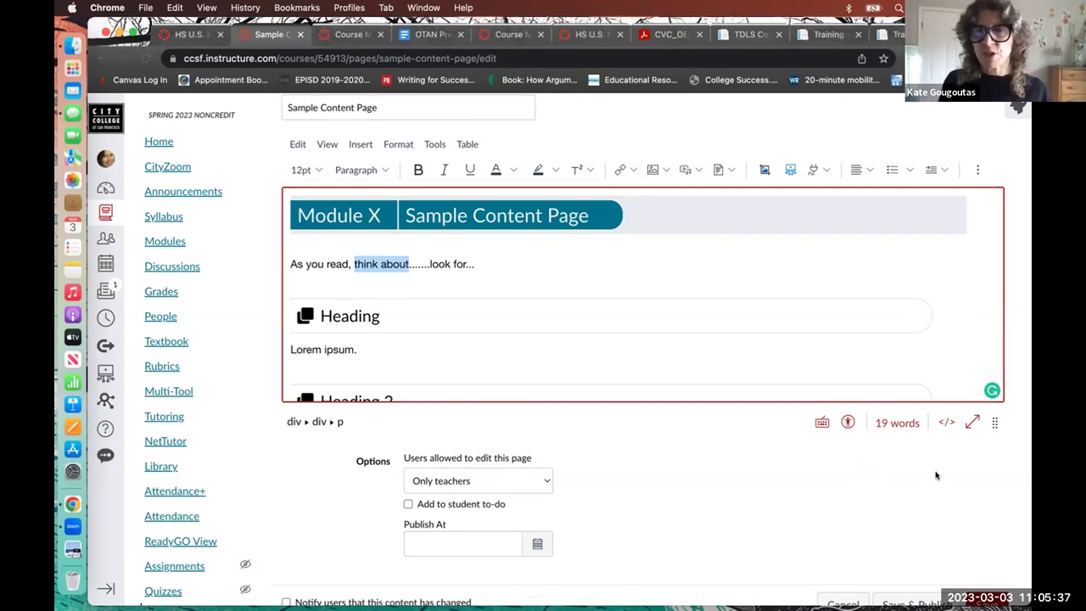
- Save Sample Content Page without publishing it
scroll(942, 492, down, 2)
click(986, 568)
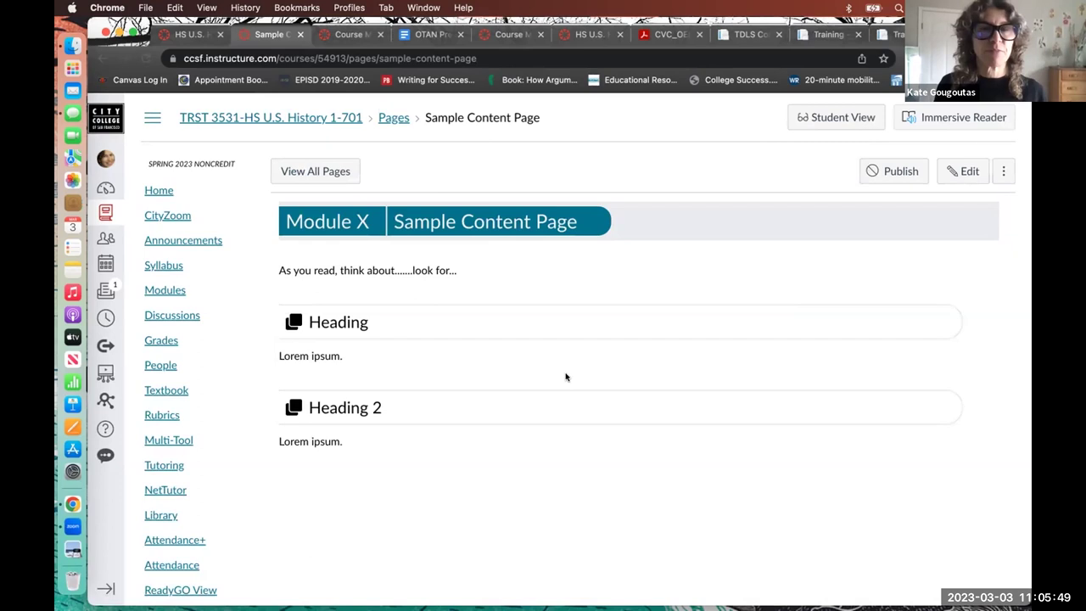
- Switch to the United States History 1 home page and look through its banner, course description, class meetings and instructor information
click(193, 38)
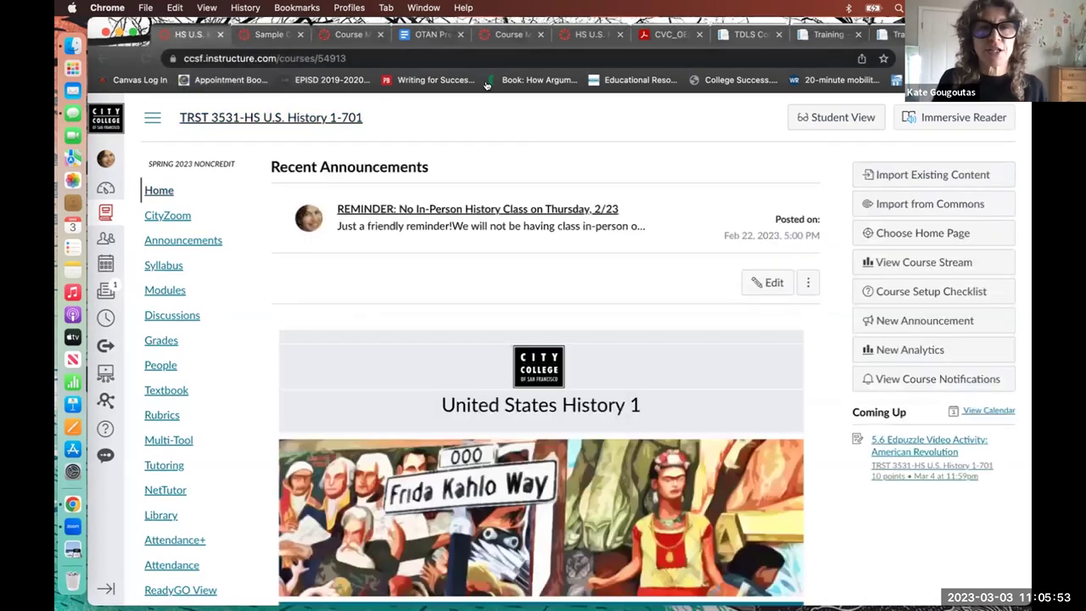
scroll(842, 524, down, 1)
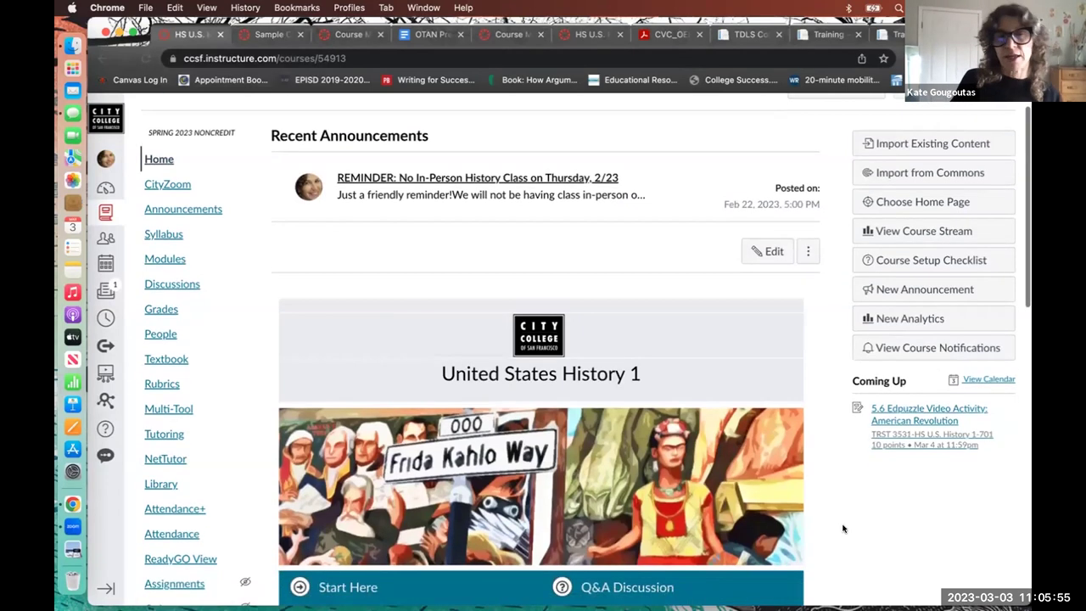
scroll(842, 529, down, 2)
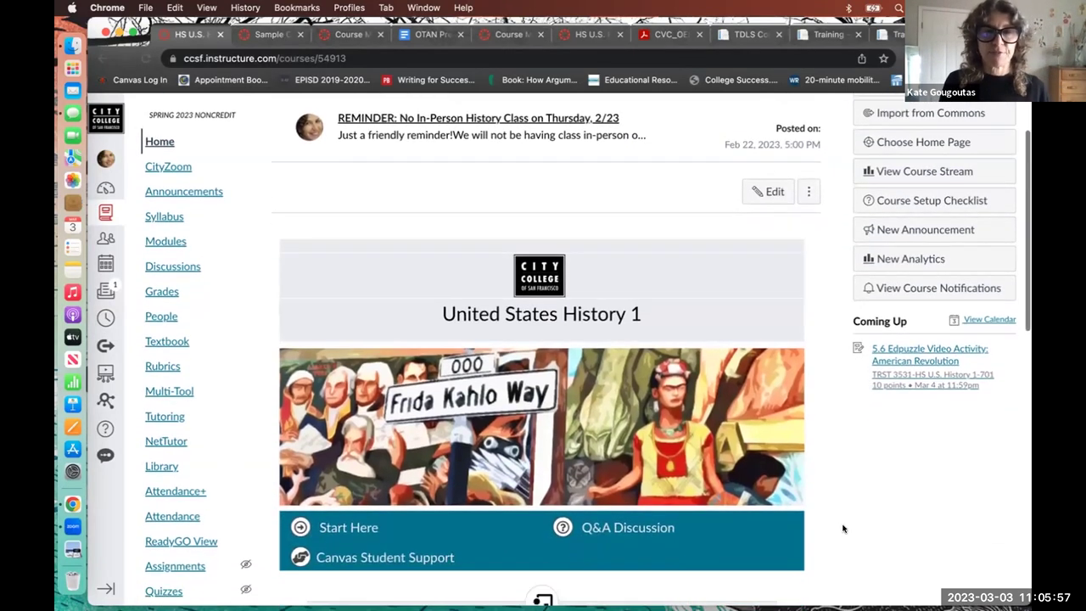
scroll(843, 529, down, 1)
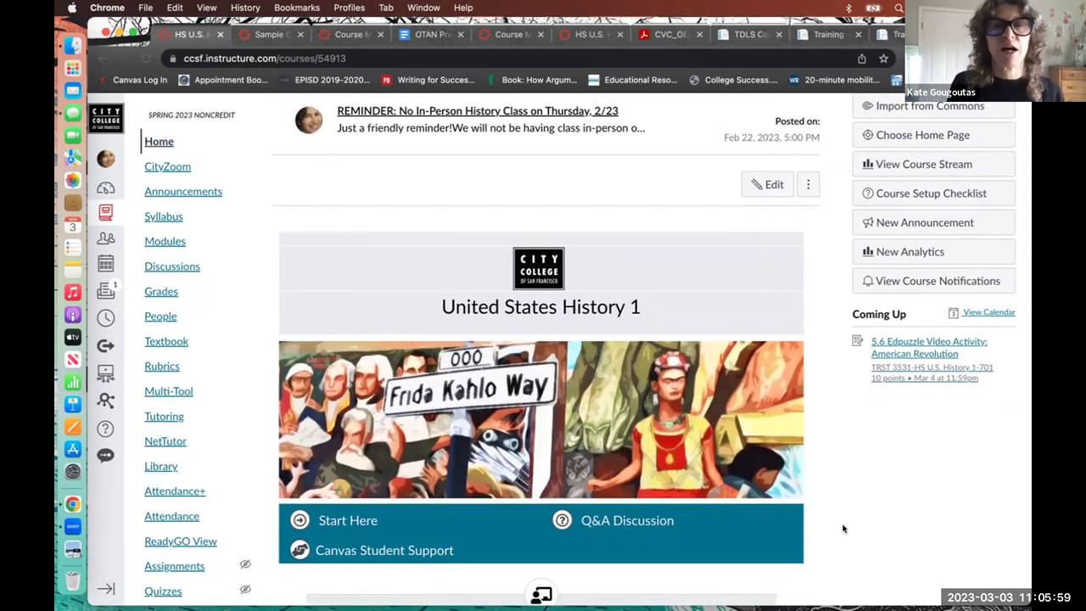
scroll(843, 529, down, 3)
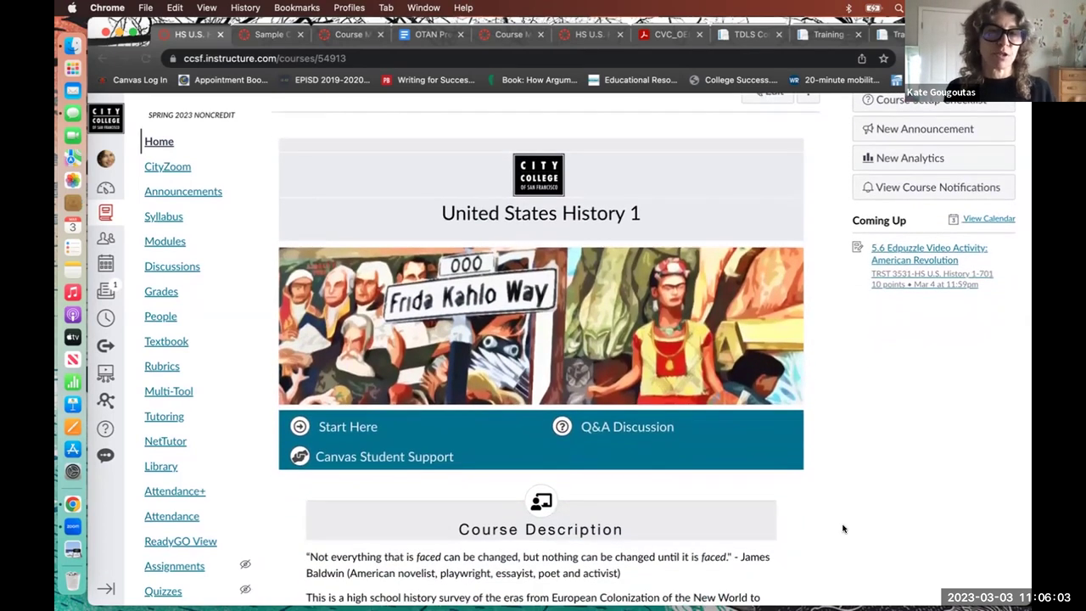
scroll(842, 529, down, 1)
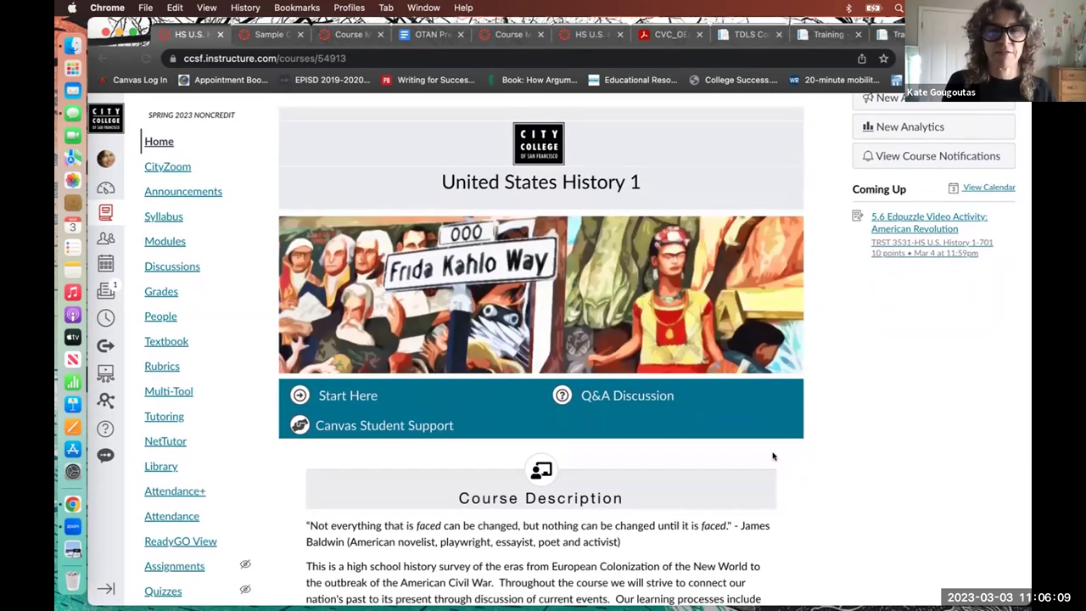
scroll(775, 452, down, 10)
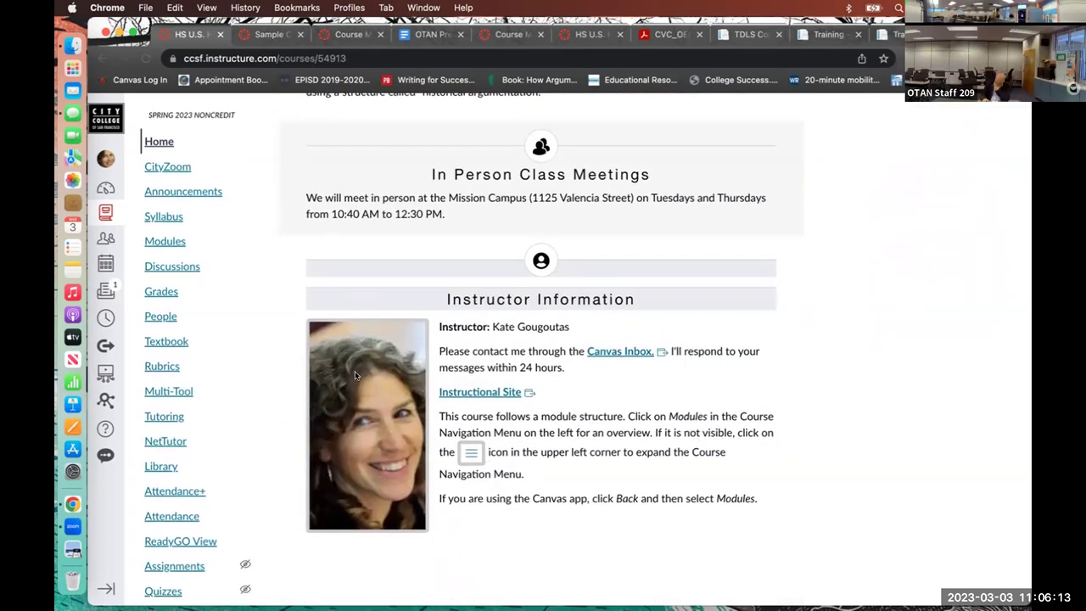
- Look back over the United States History 1 home page, from the course description up to the banner and its navigation links
scroll(495, 313, up, 5)
scroll(496, 313, up, 3)
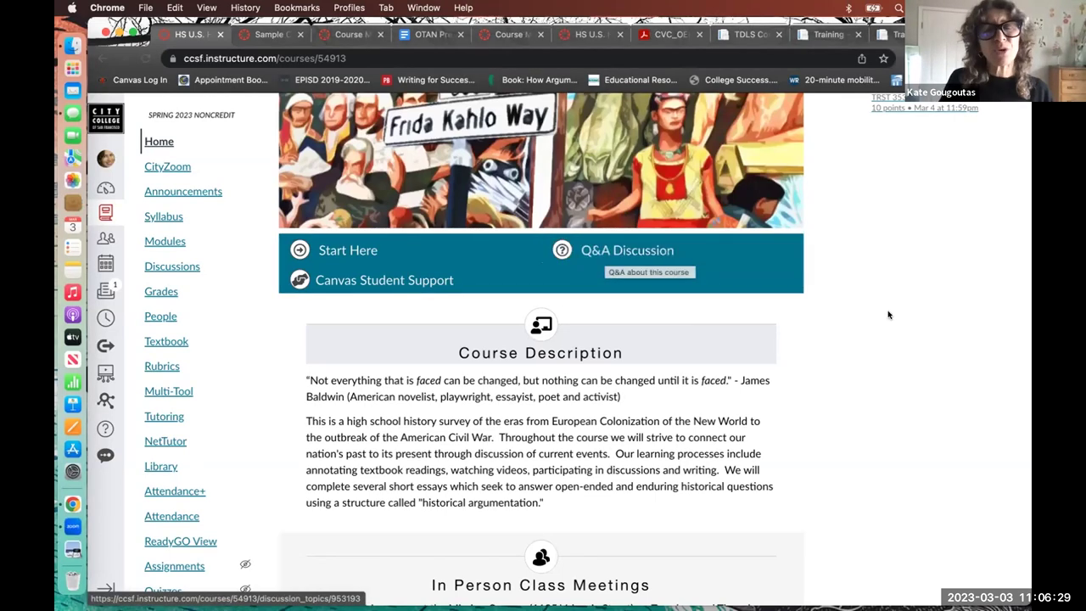
scroll(889, 315, up, 3)
scroll(888, 315, up, 3)
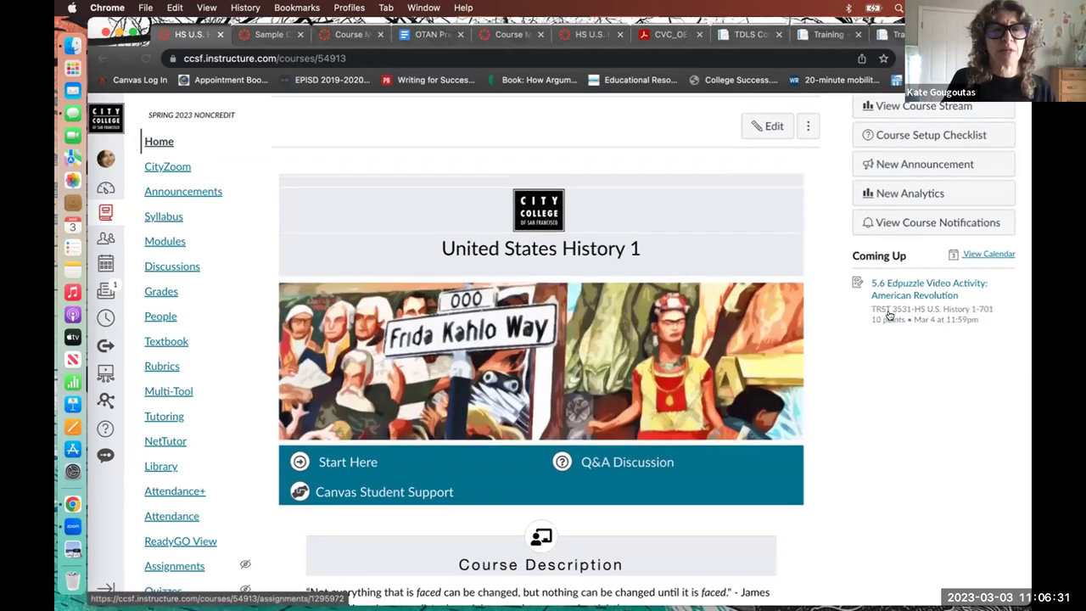
scroll(888, 315, down, 1)
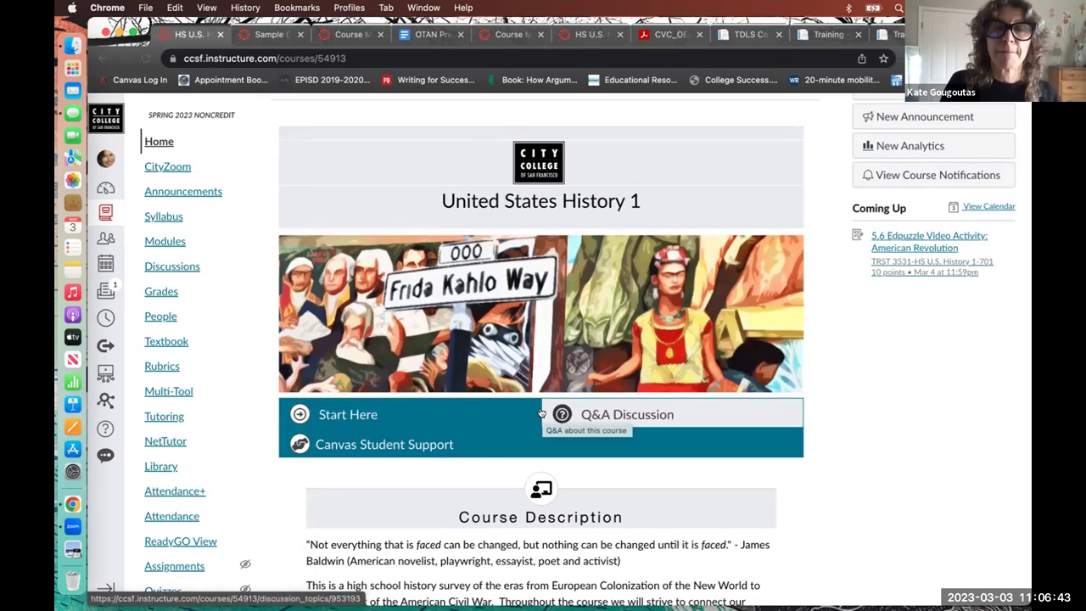
scroll(613, 413, up, 3)
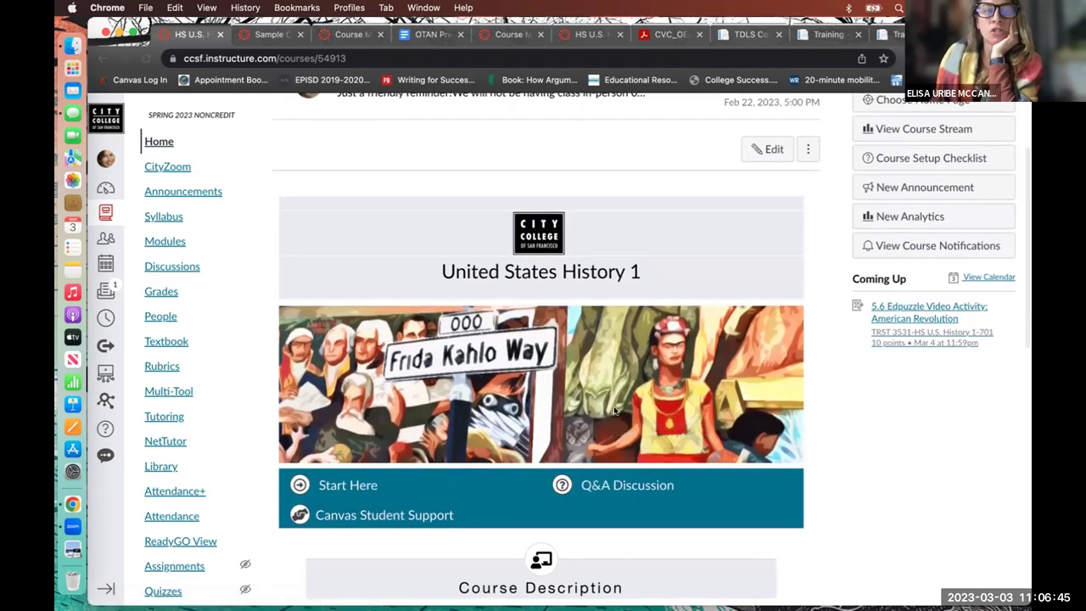
scroll(613, 408, down, 3)
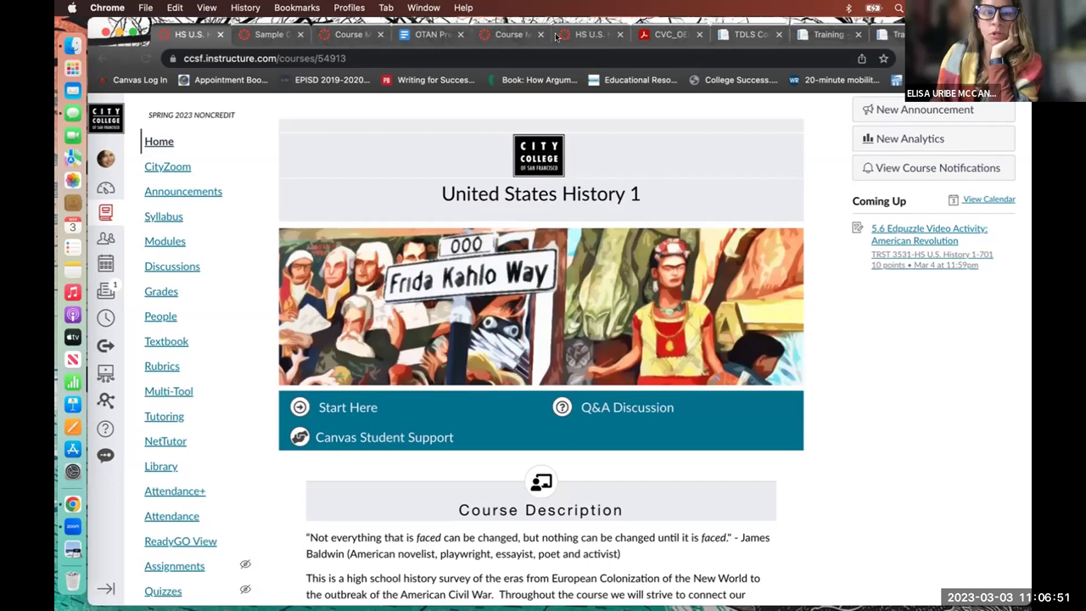
- Switch to the course's Modules page and expand Module 2: Early California - The Portola Expedition
click(517, 40)
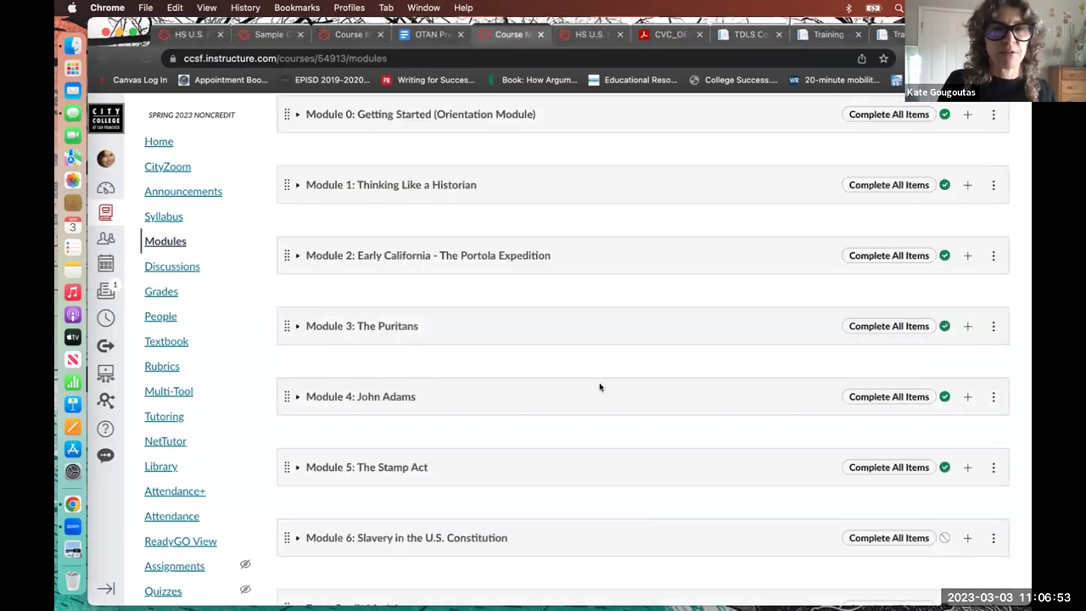
scroll(599, 386, down, 3)
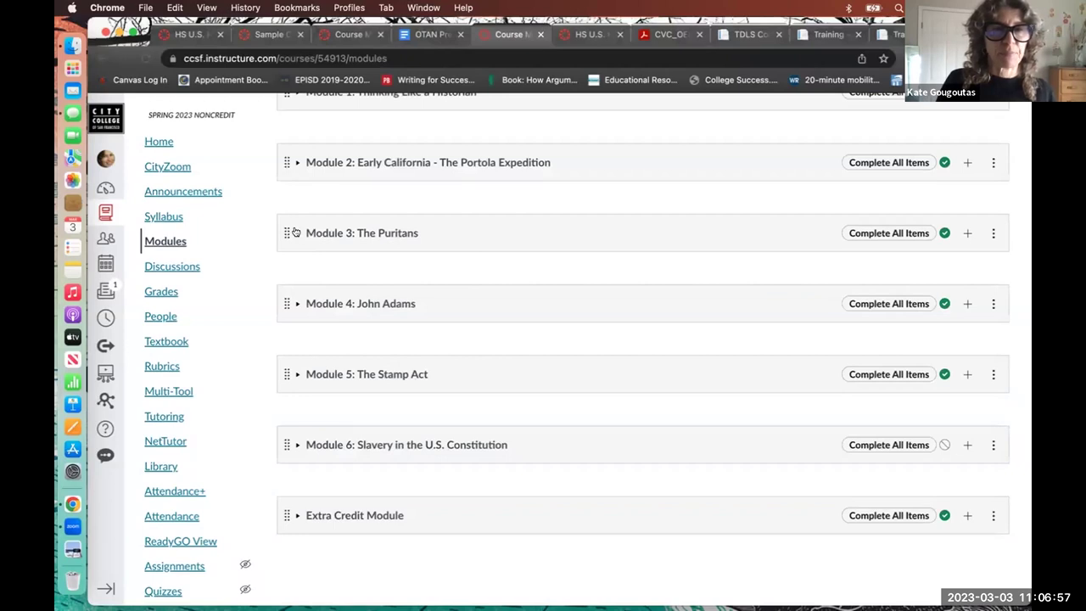
click(297, 162)
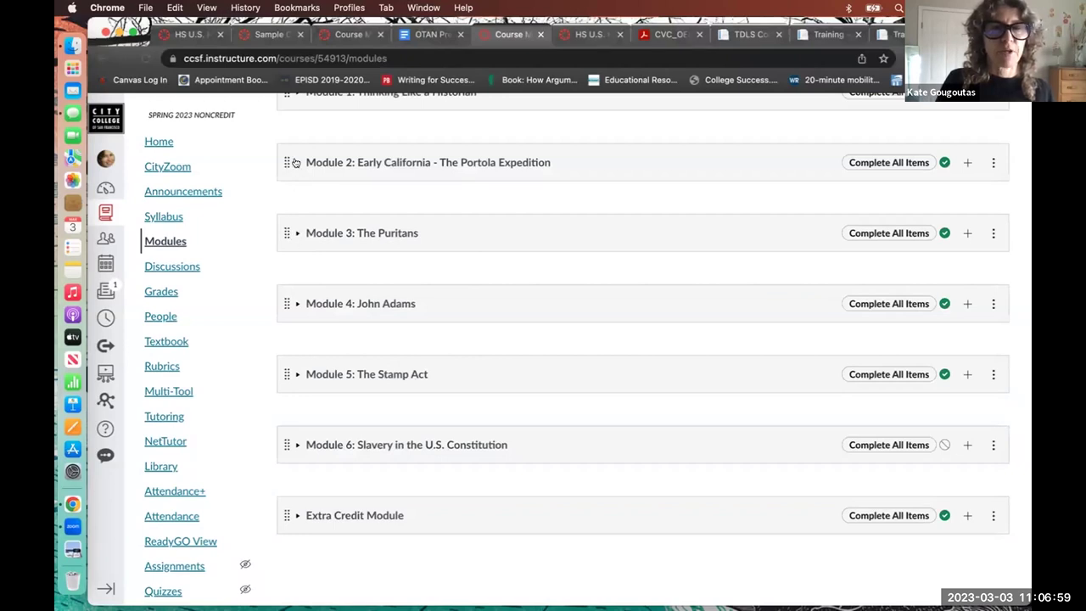
scroll(897, 421, down, 1)
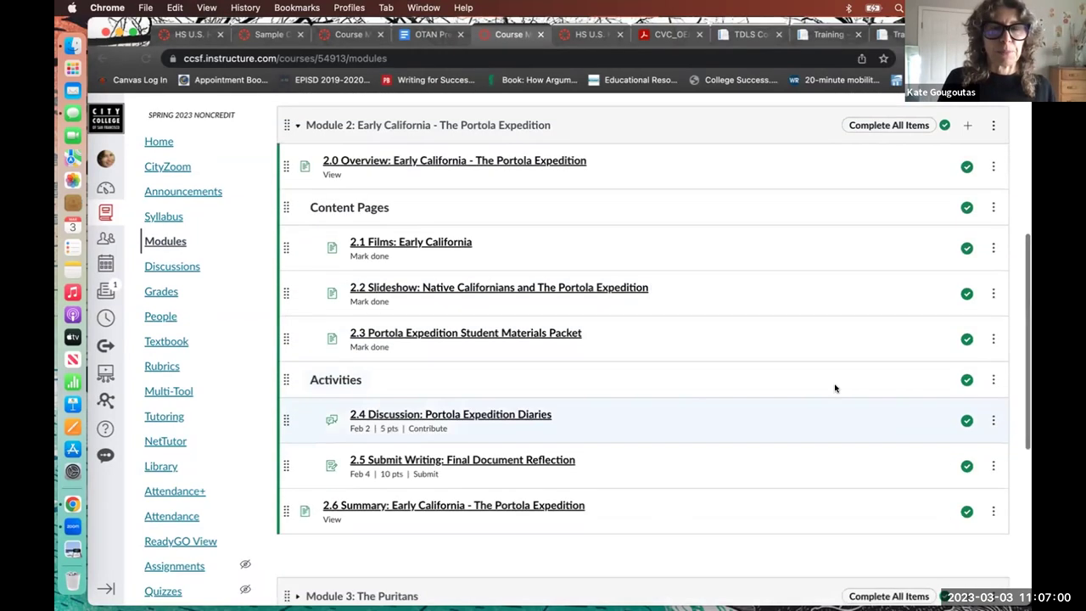
- Open the 2.1 Films: Early California page and look through its viewing instructions and embedded videos
click(457, 242)
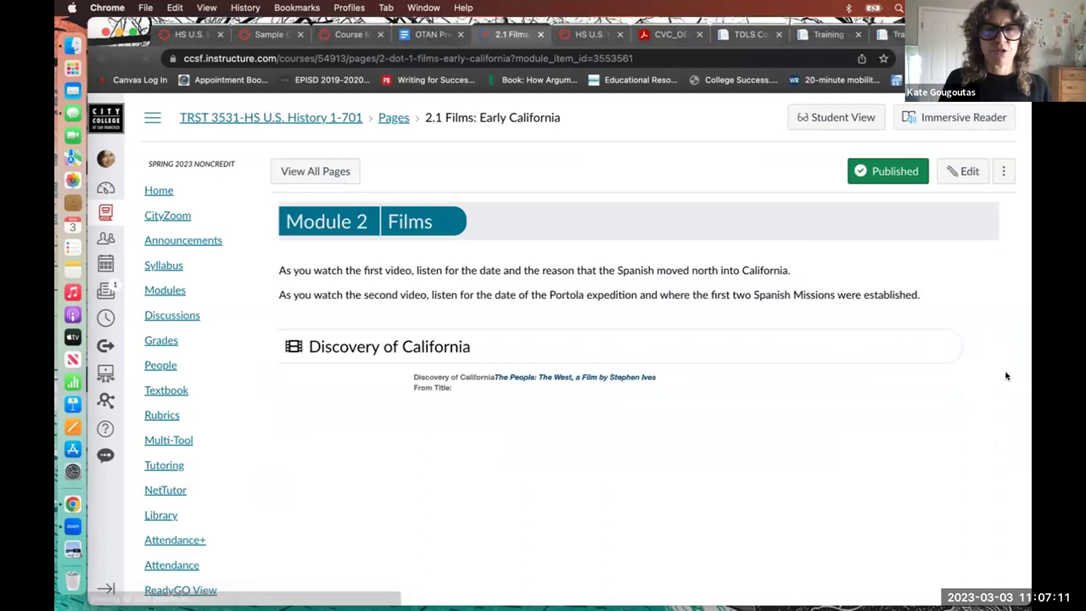
scroll(1006, 376, down, 1)
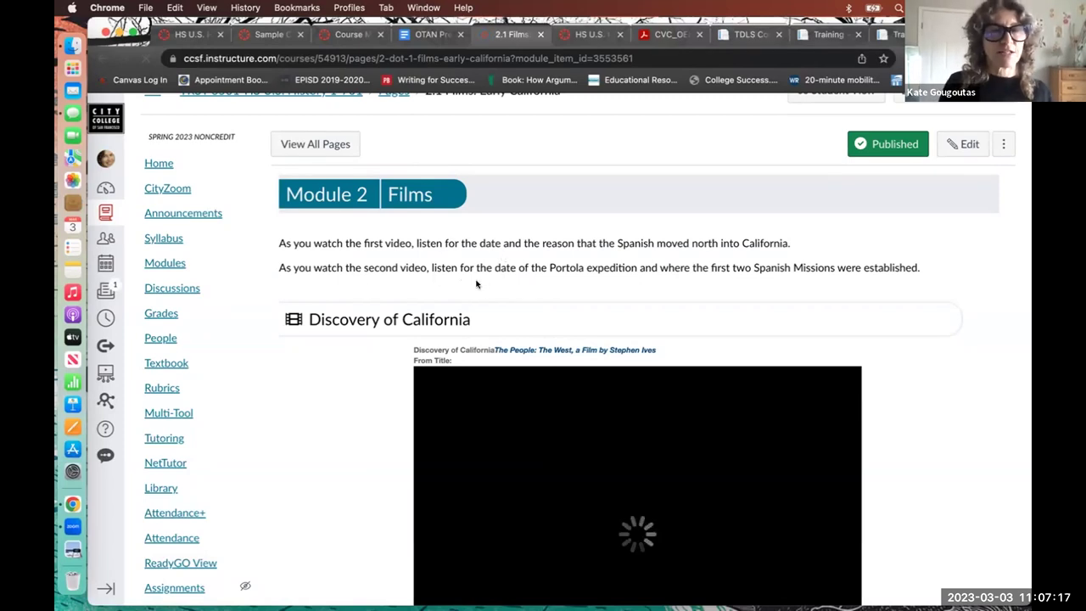
scroll(998, 299, down, 2)
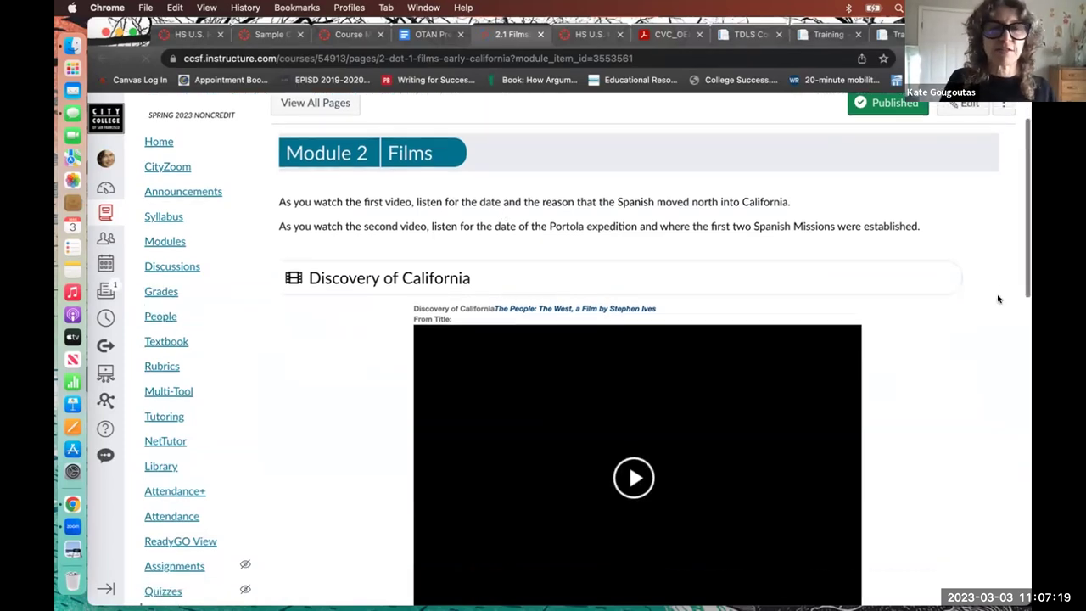
scroll(998, 299, down, 1)
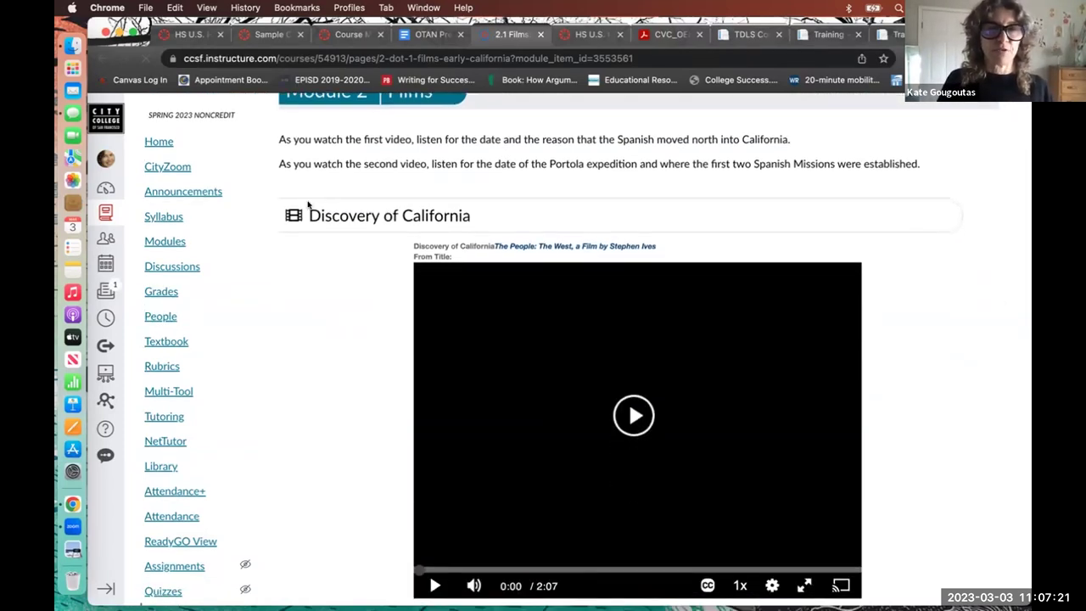
scroll(1002, 282, down, 4)
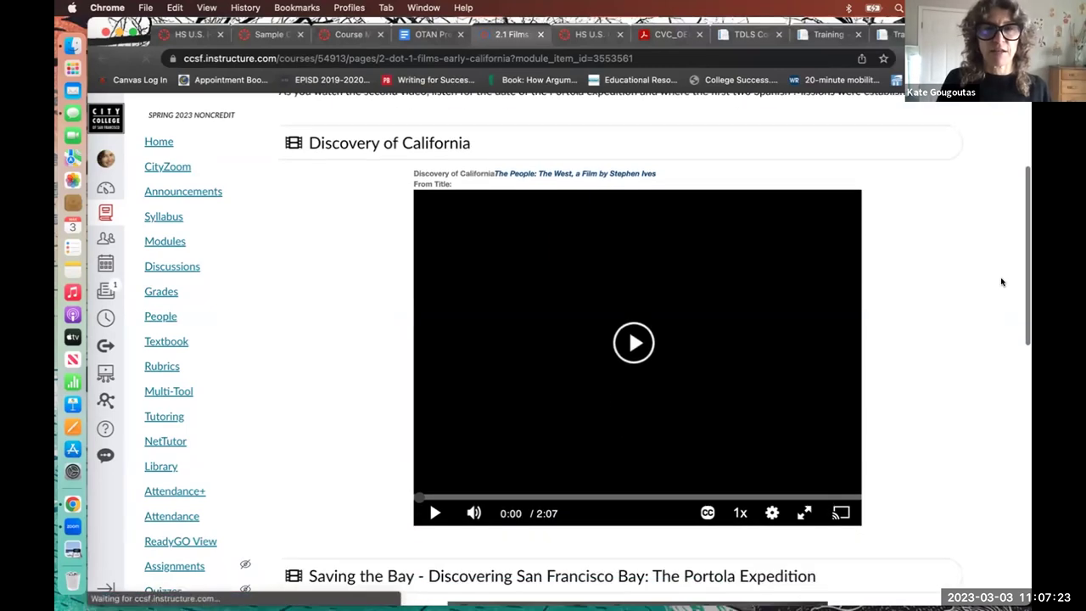
scroll(1001, 282, down, 8)
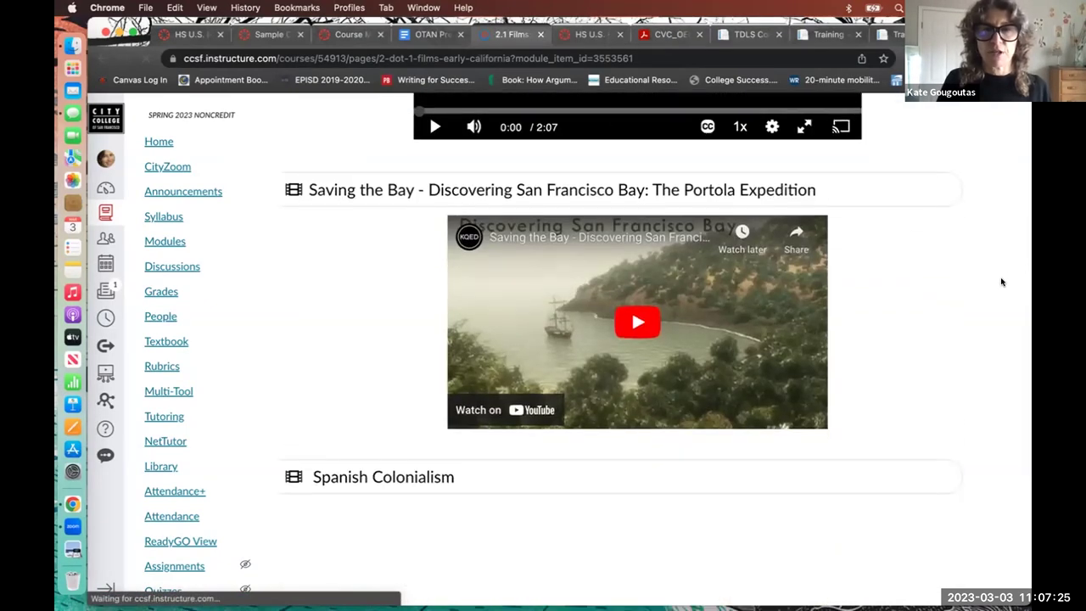
scroll(1002, 282, down, 6)
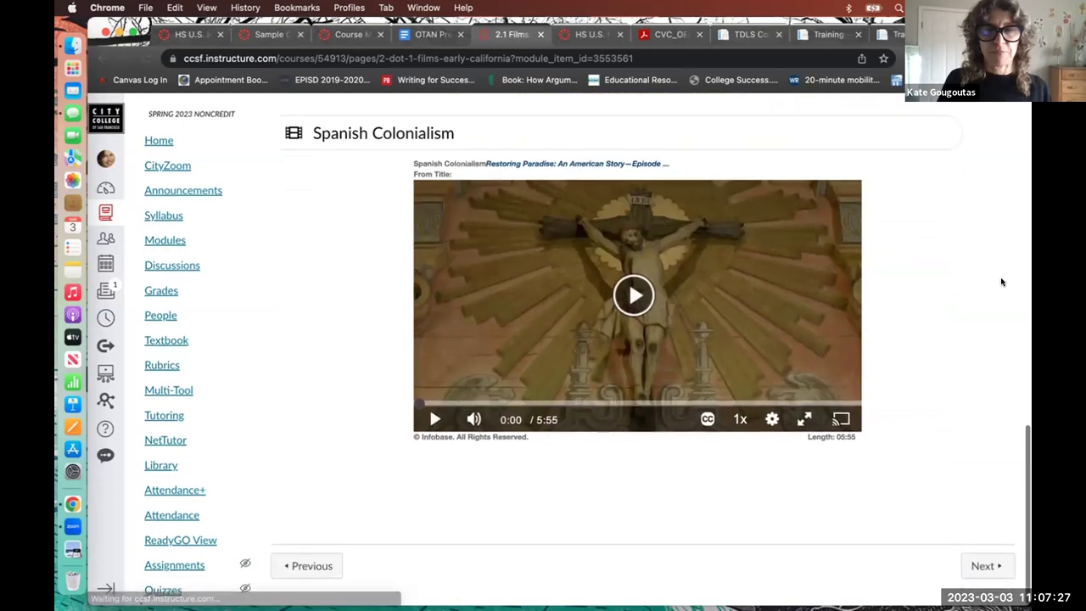
- Continue to the 2.2 Slideshow page and look through its guiding questions and embedded Portola Expedition presentation
click(979, 565)
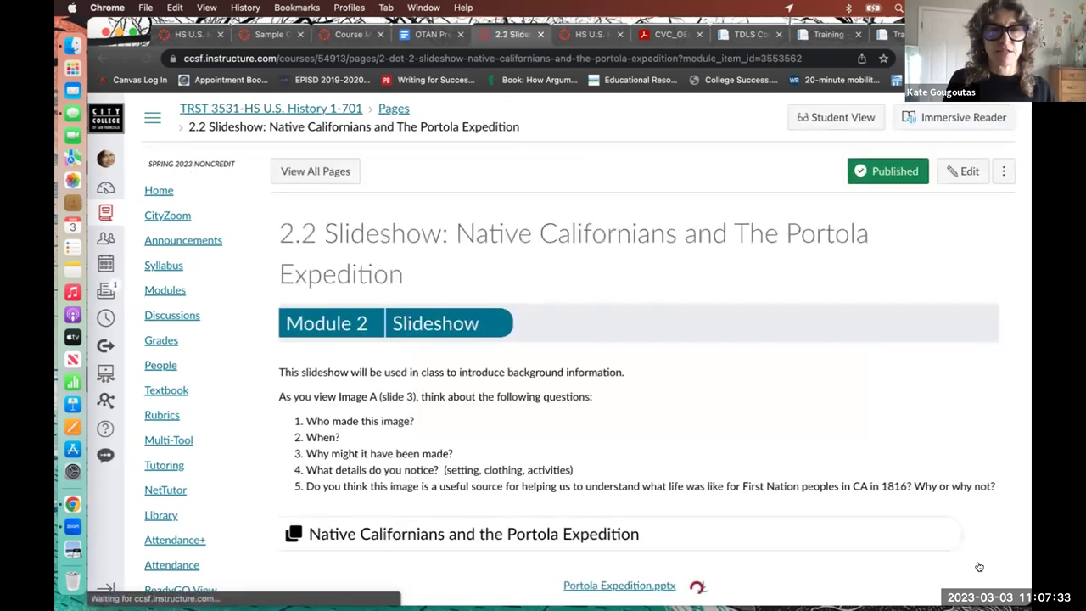
scroll(963, 412, down, 2)
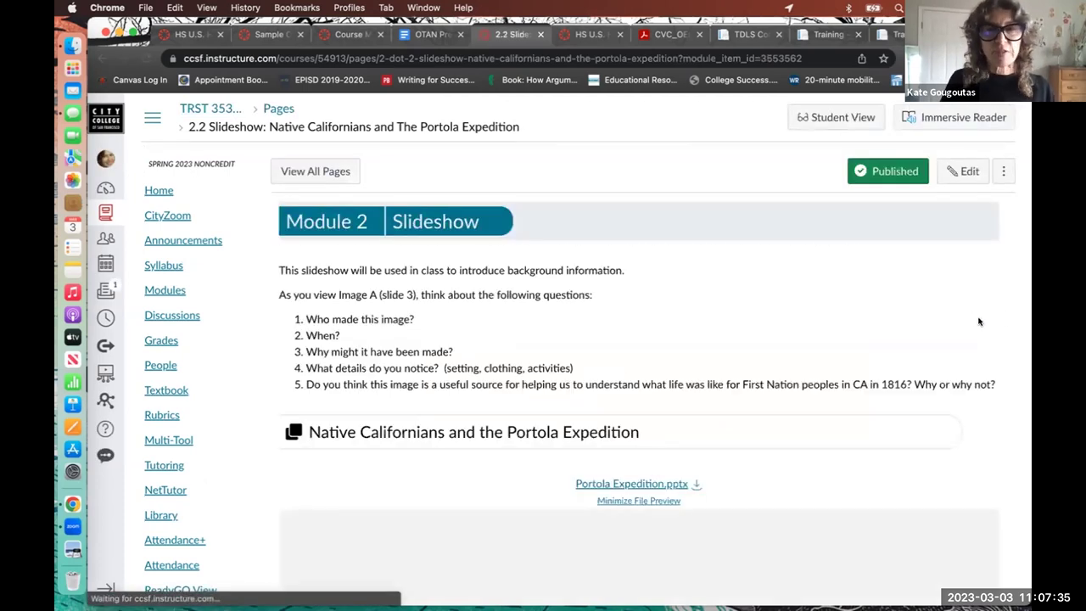
scroll(991, 323, down, 1)
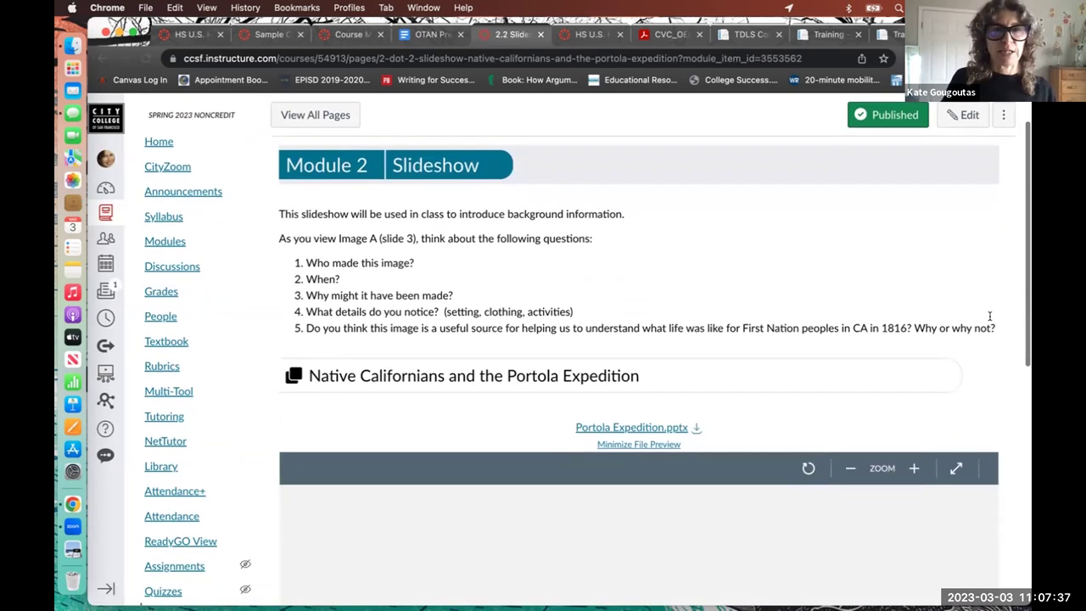
scroll(991, 324, down, 1)
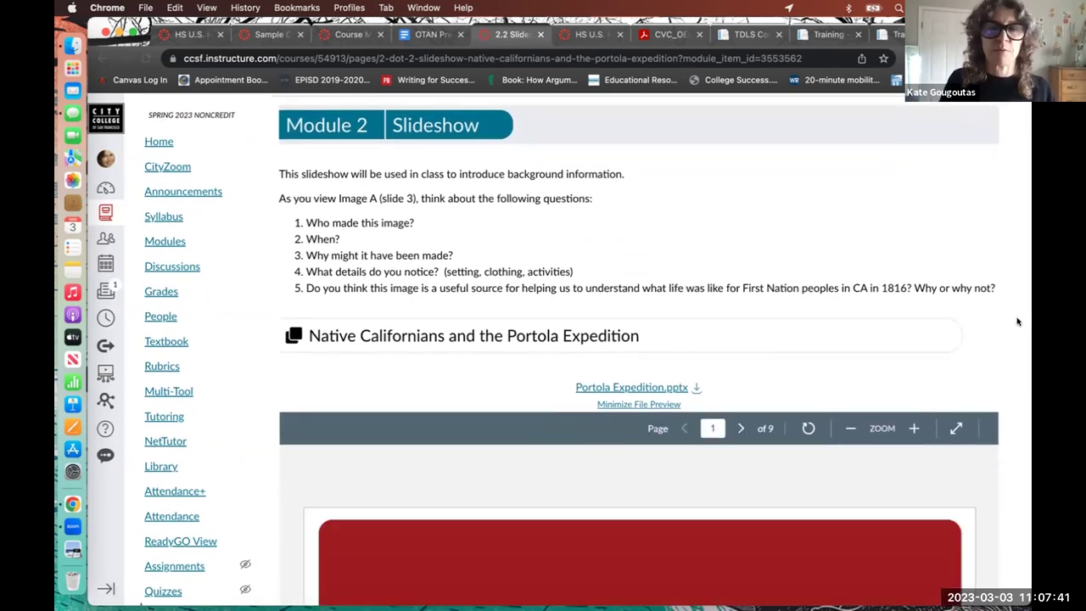
scroll(1018, 321, down, 1)
scroll(1018, 321, down, 5)
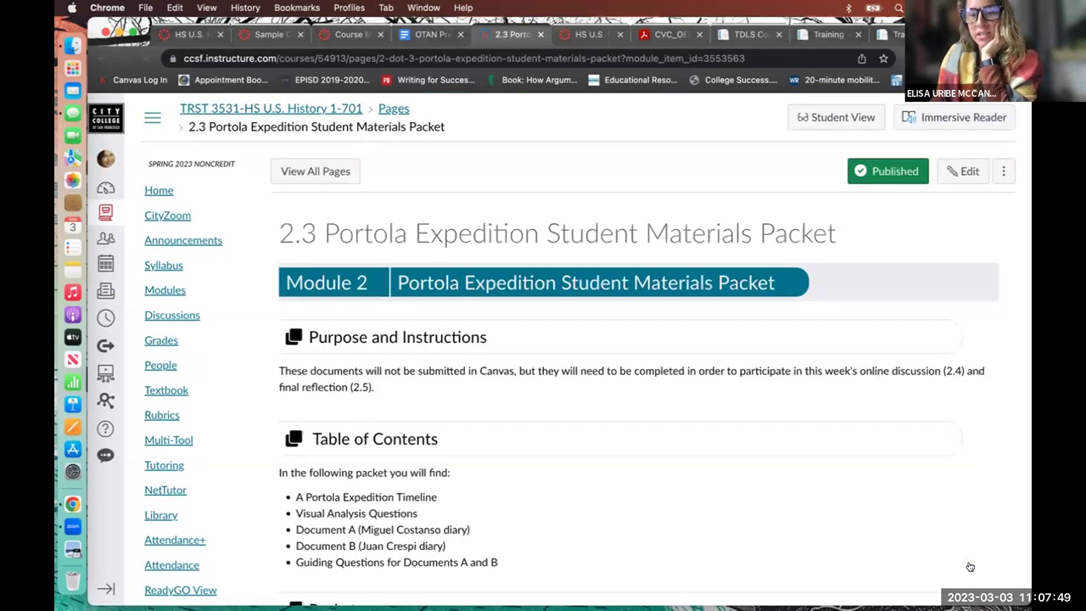
- Look through the purpose, table of contents and packet access options on the 2.3 Portola Expedition Student Materials Packet page
scroll(993, 493, down, 1)
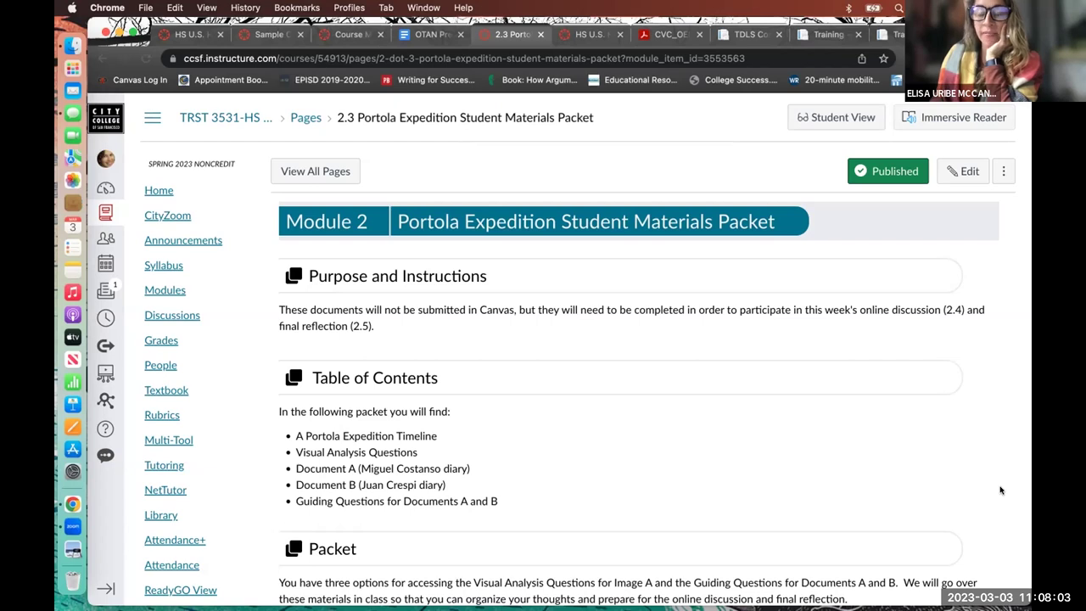
scroll(1001, 491, down, 5)
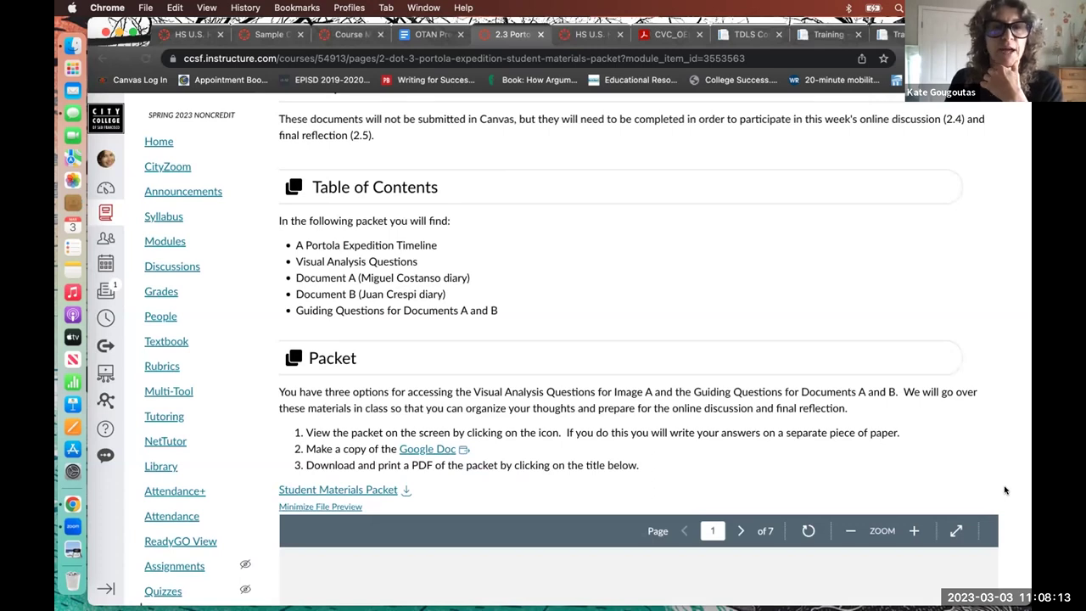
scroll(1005, 490, up, 5)
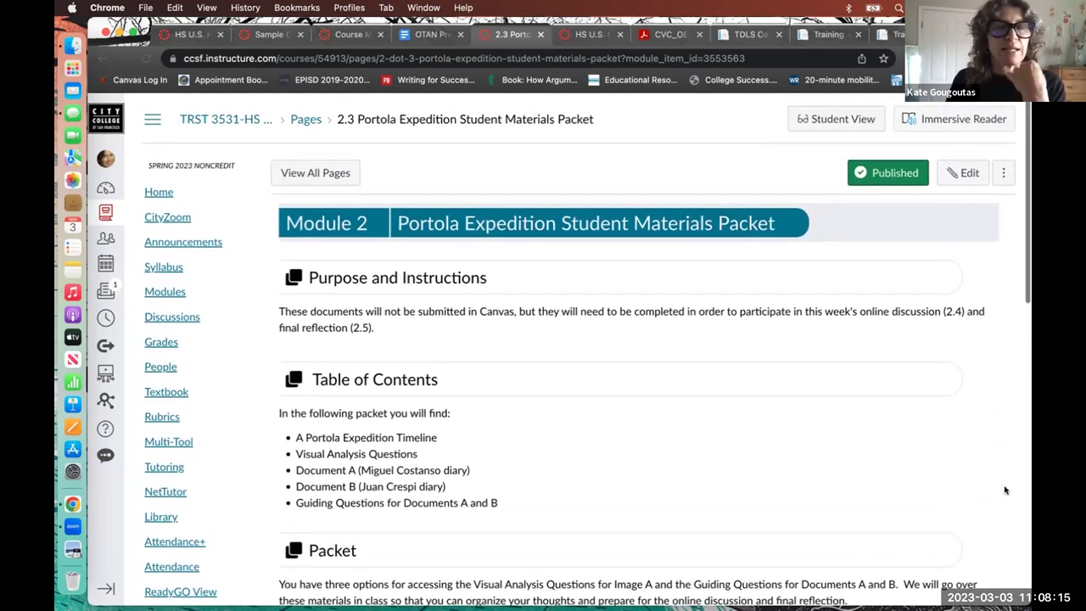
- Return to the Modules page and review the content pages and activities listed in Module 2
click(165, 290)
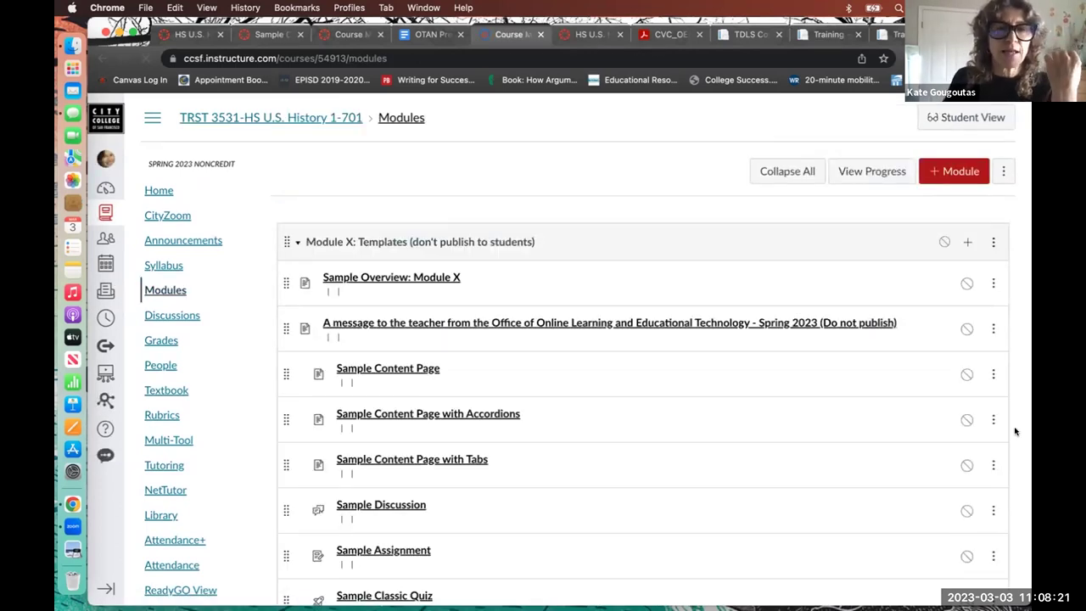
scroll(1015, 432, down, 20)
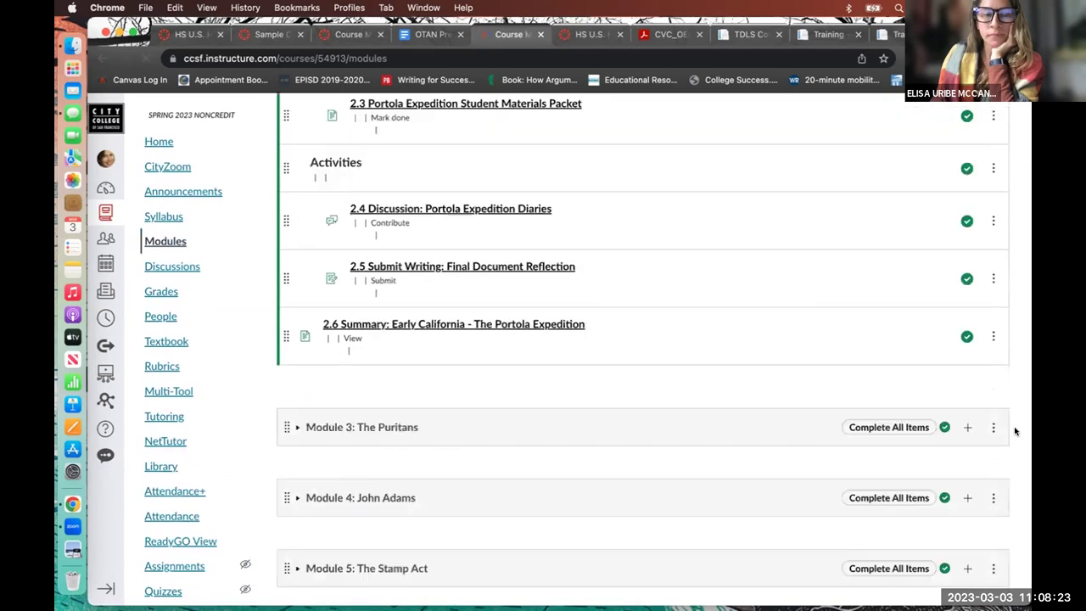
scroll(1015, 432, up, 5)
scroll(1015, 432, down, 2)
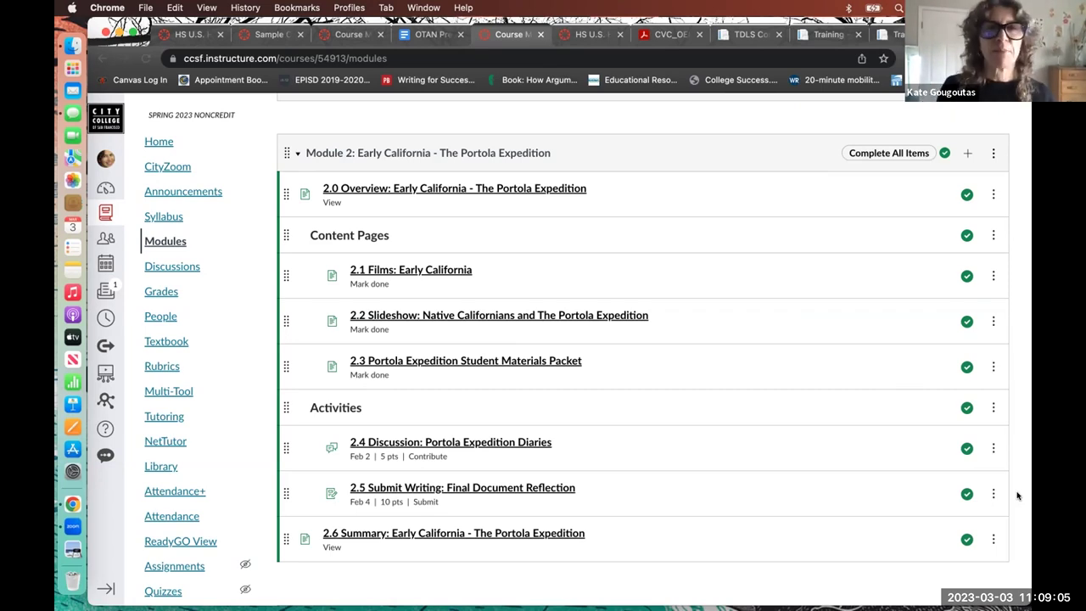
- Switch to the OTAN Presentation document in Google Docs and review sections A6: Page-Level Chunking and A8: A variety of multimedia
click(431, 34)
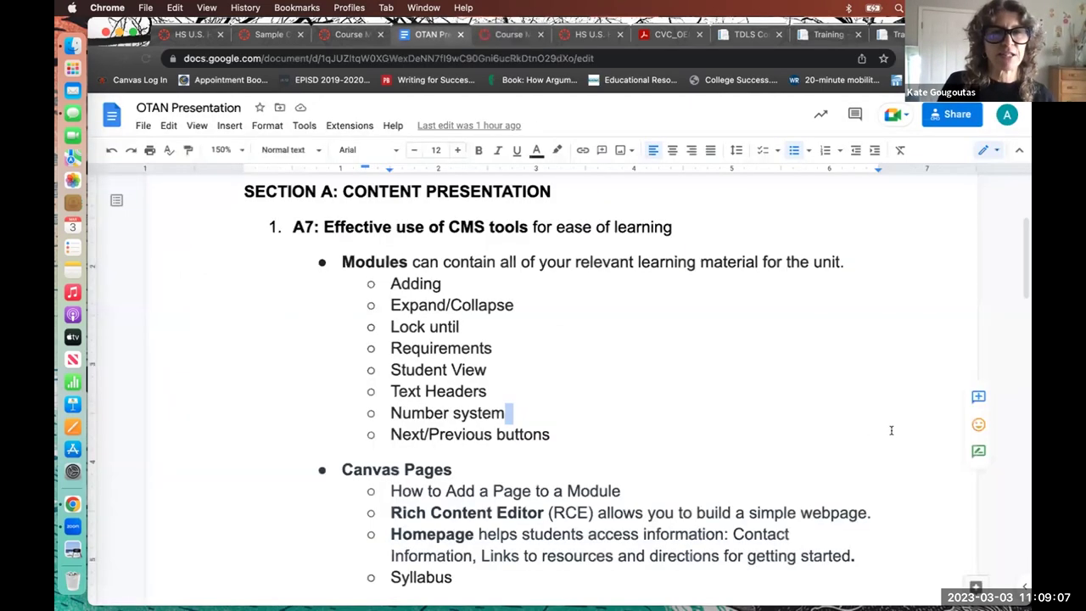
scroll(862, 456, down, 5)
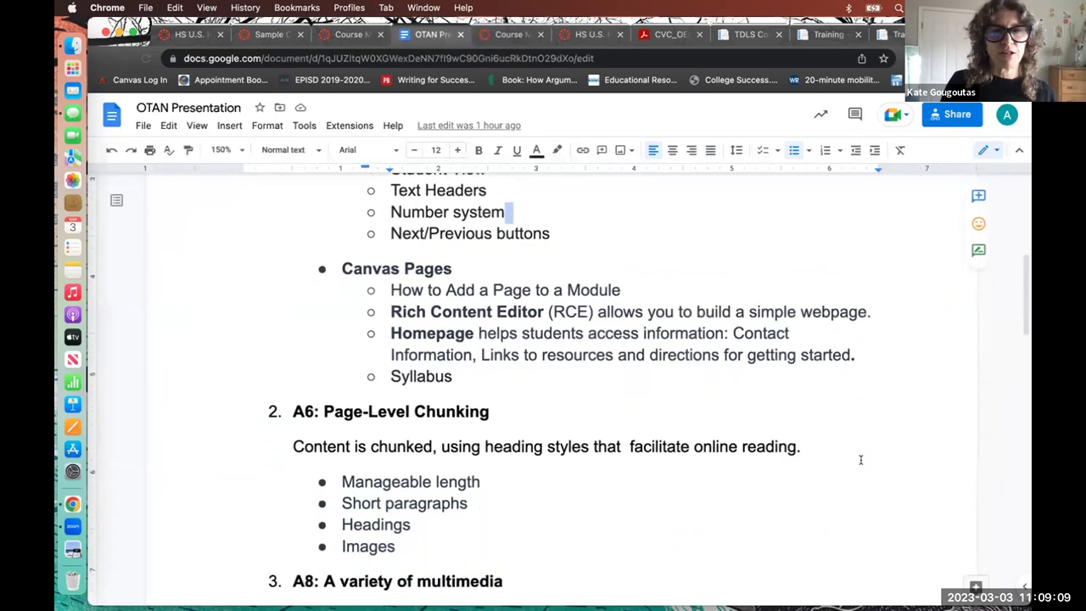
scroll(861, 460, down, 1)
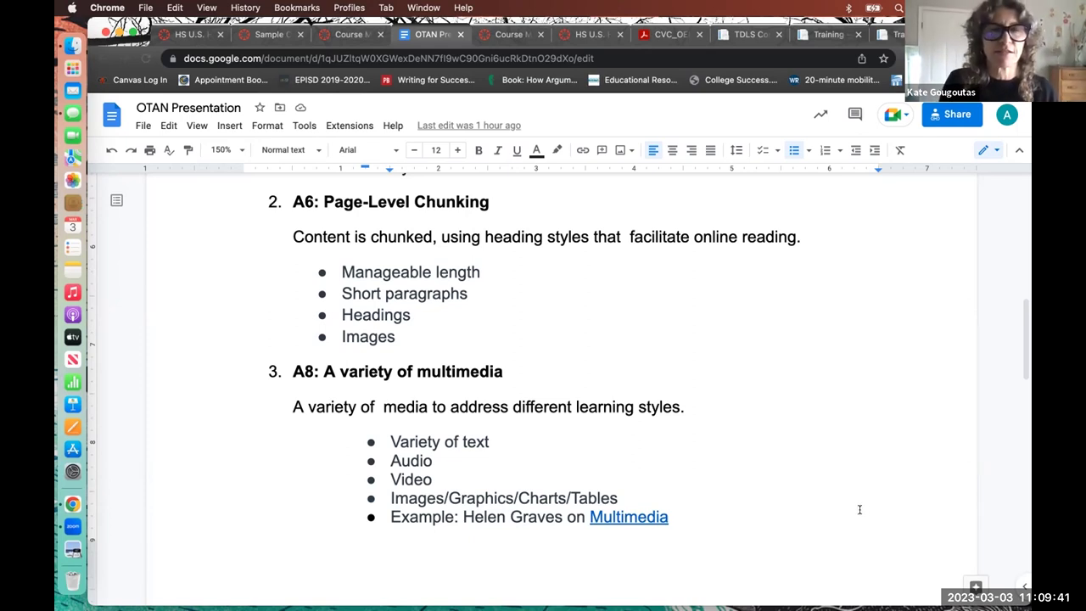
scroll(784, 480, down, 5)
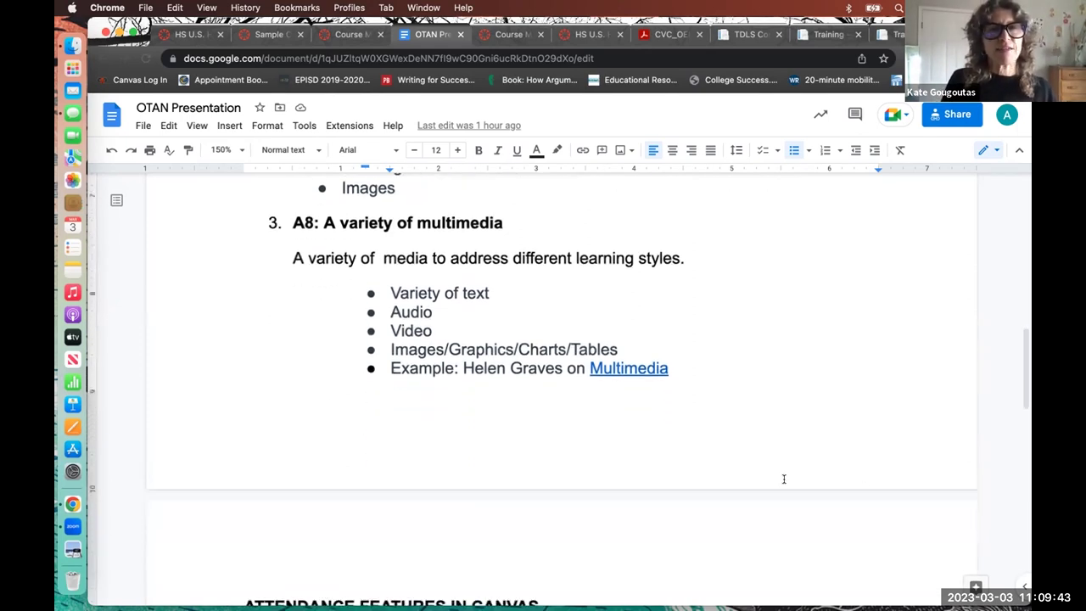
scroll(785, 479, up, 5)
scroll(784, 479, down, 5)
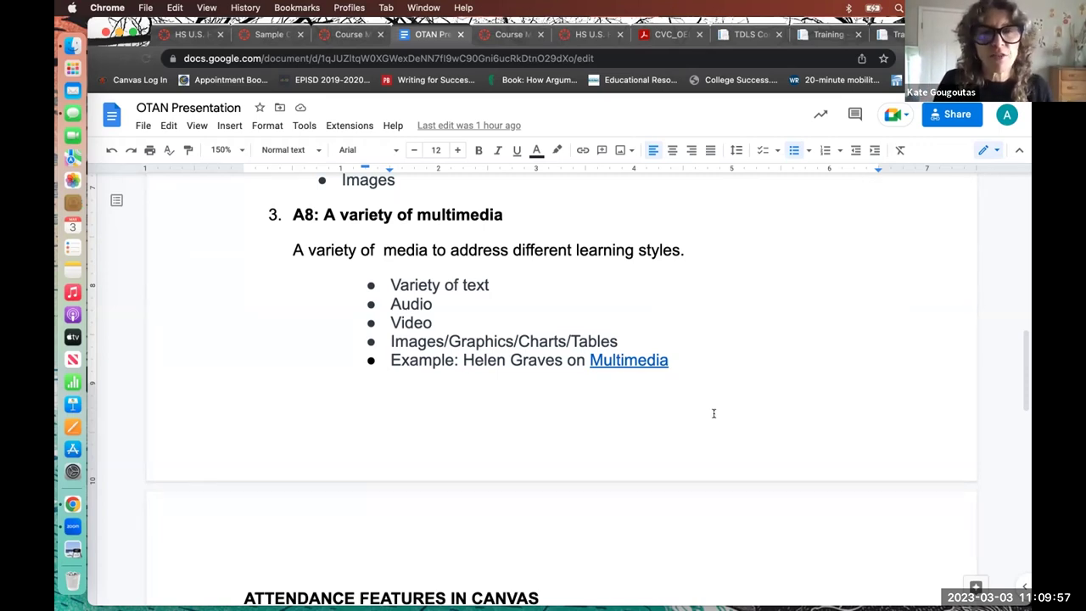
- Open the Multimedia example video linked under section A8 on YouTube and try to view it in full screen
click(601, 359)
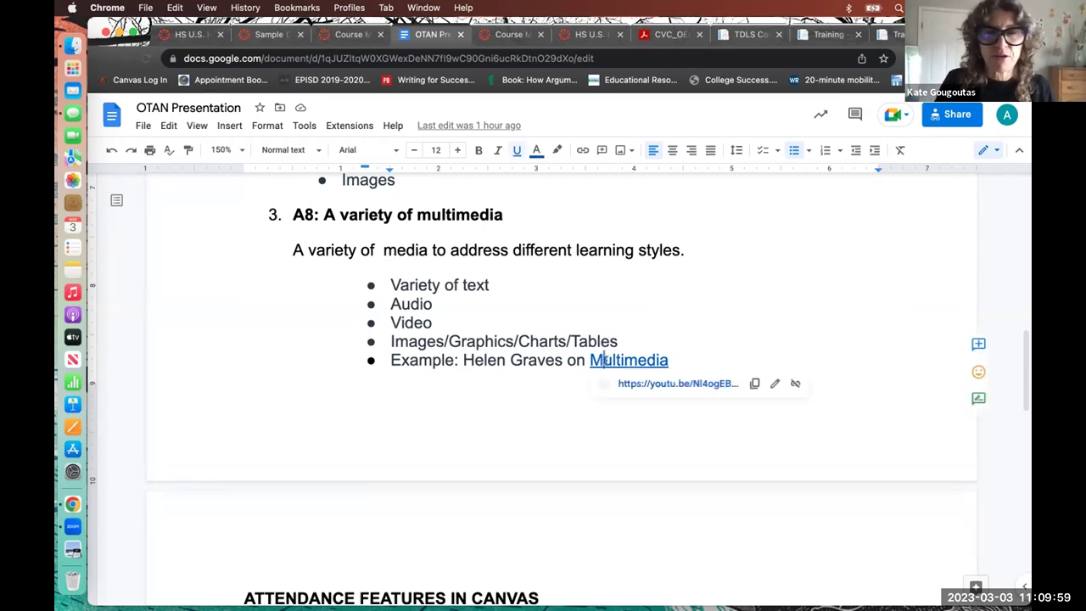
click(647, 383)
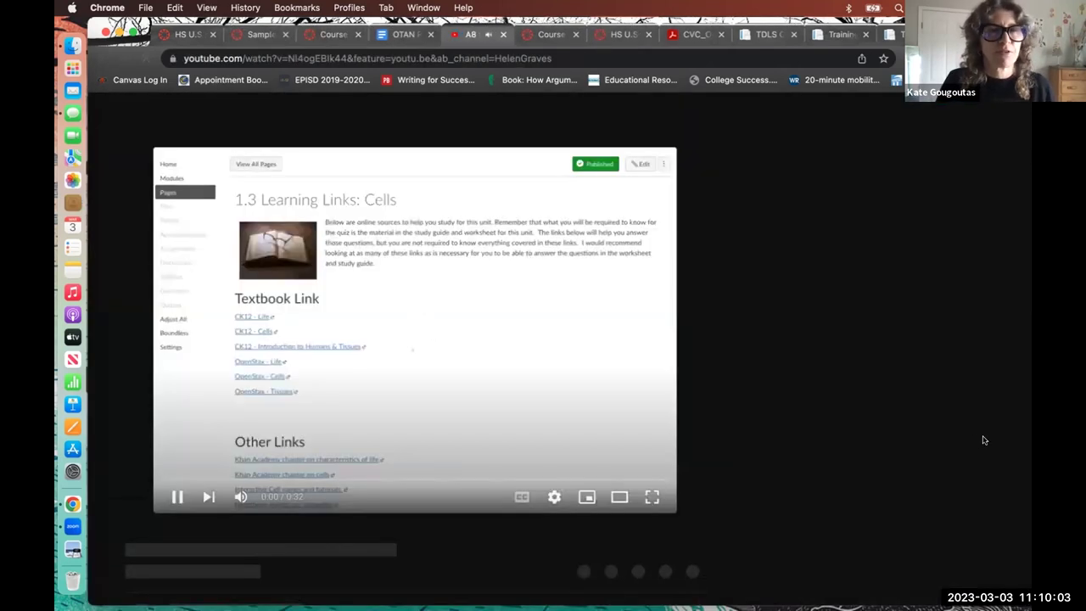
click(653, 498)
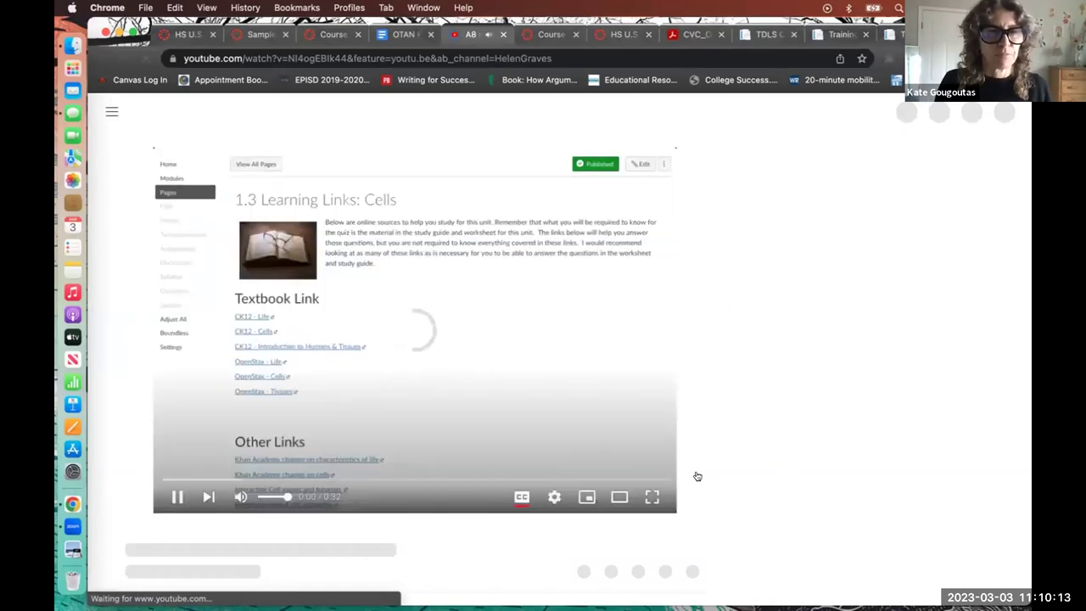
- Watch the A8 multimedia video in full screen through to its end, and leave full screen
click(651, 498)
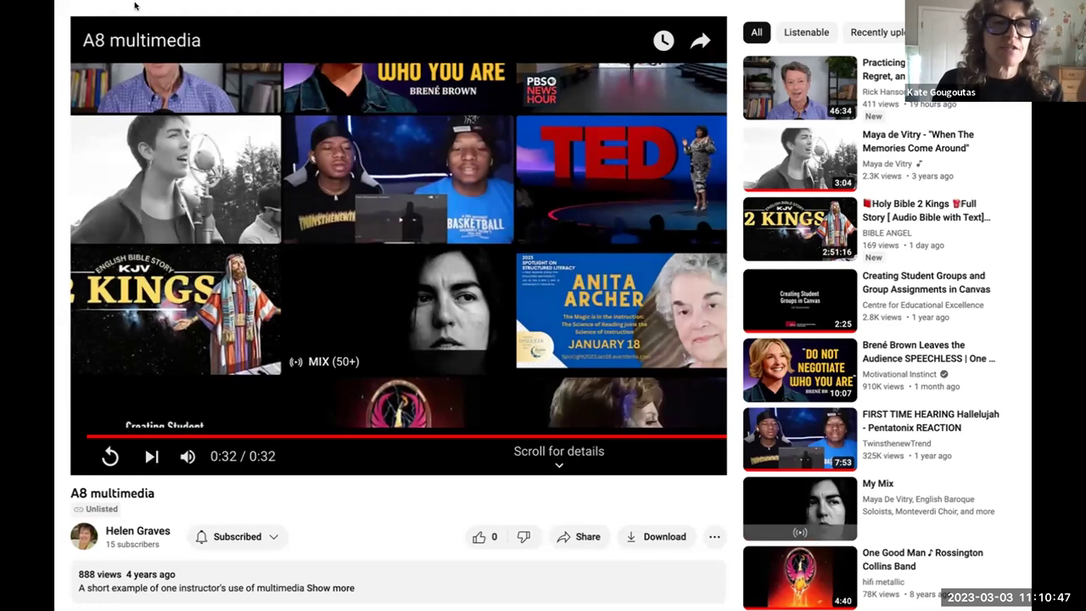
mouse_move(136, 7)
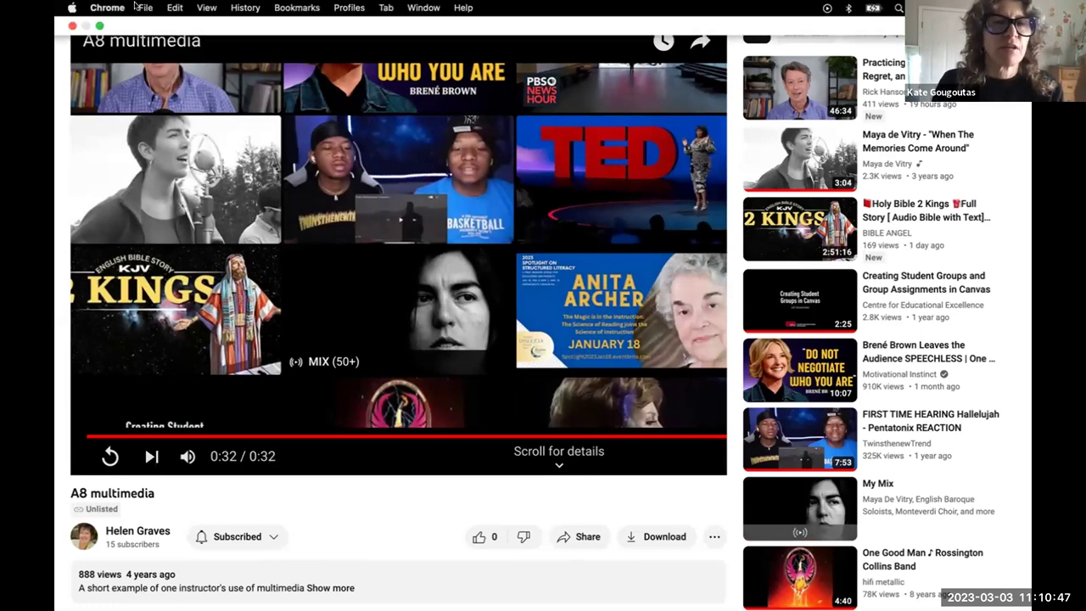
click(100, 27)
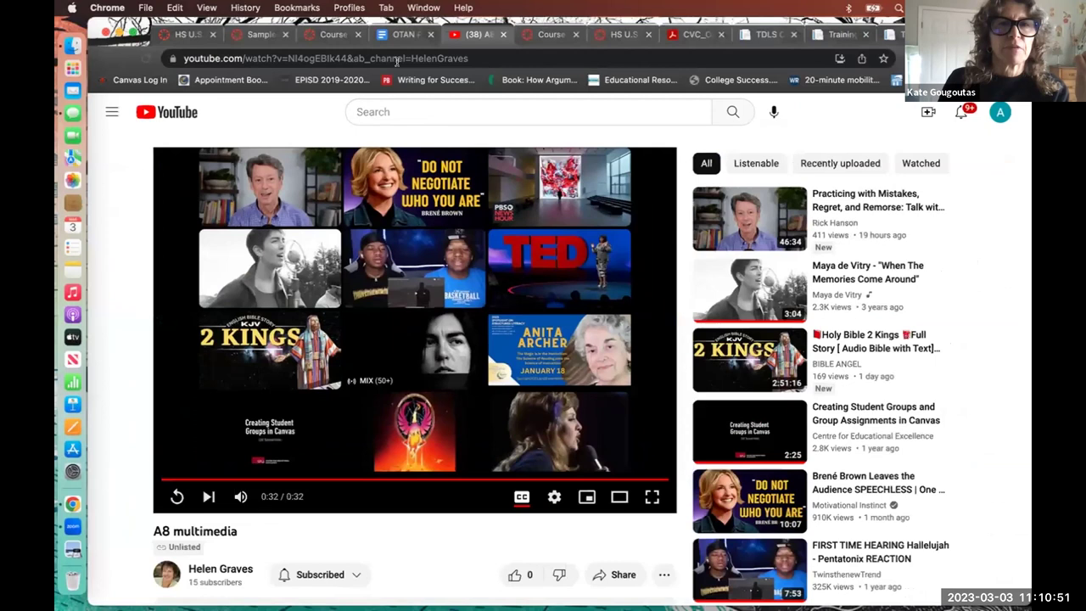
- Close the video tab and go to the Attendance Features in Canvas and Resources sections of the OTAN Presentation document
click(502, 35)
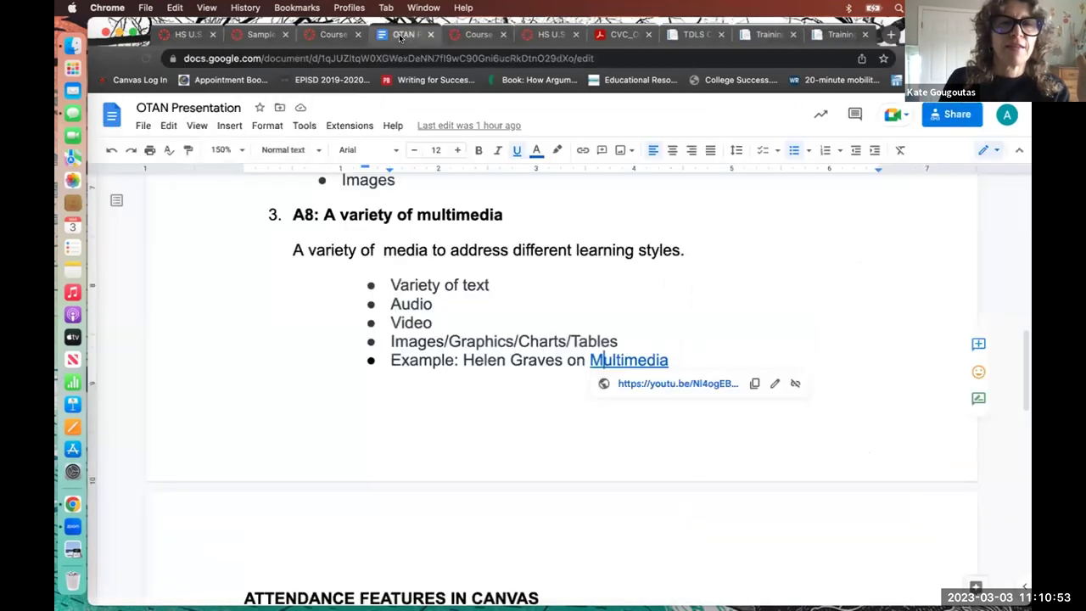
scroll(657, 376, down, 5)
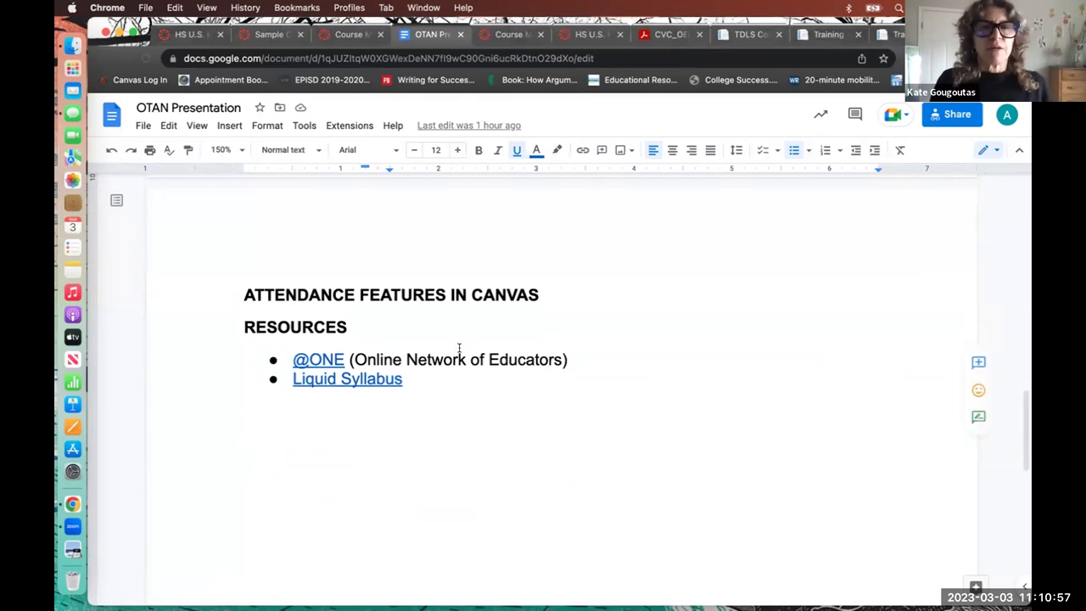
- Switch to the HS U.S. History 1 Canvas course, open Attendance+ and look through the weekly student attendance register
click(191, 34)
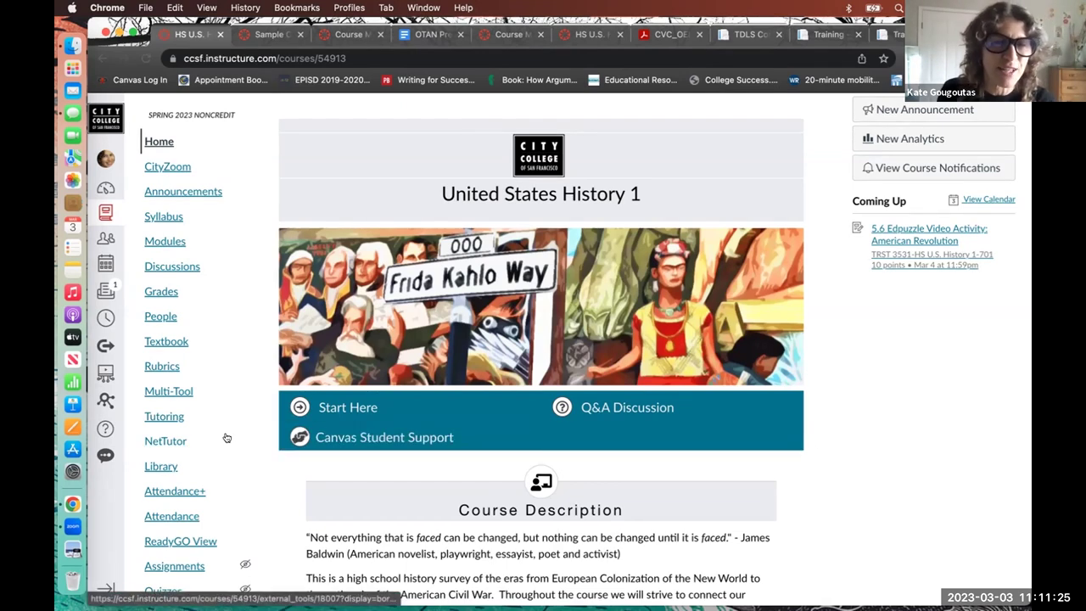
scroll(227, 437, down, 3)
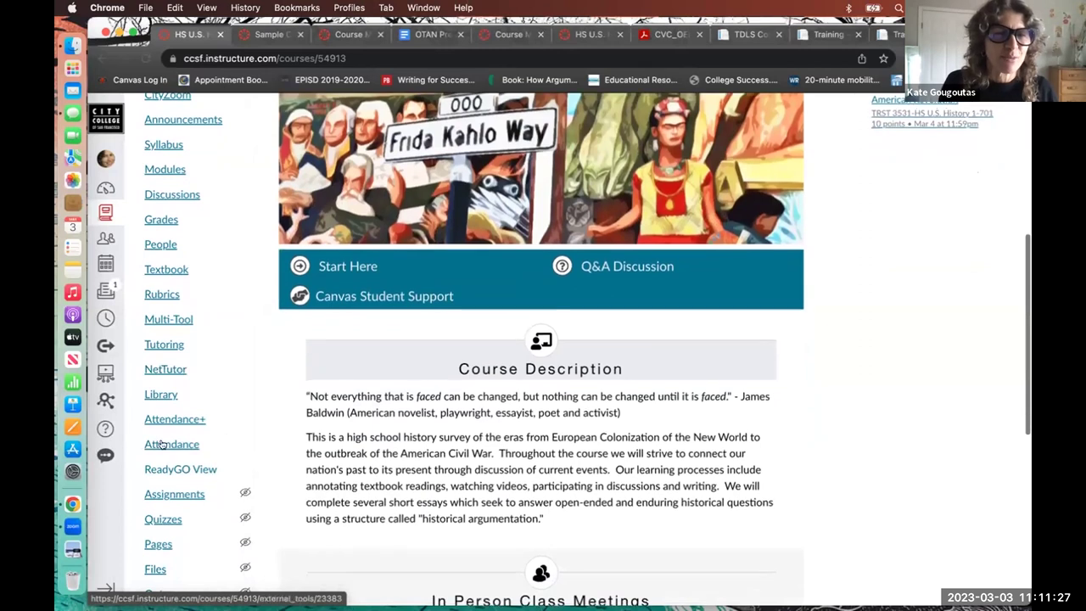
click(173, 418)
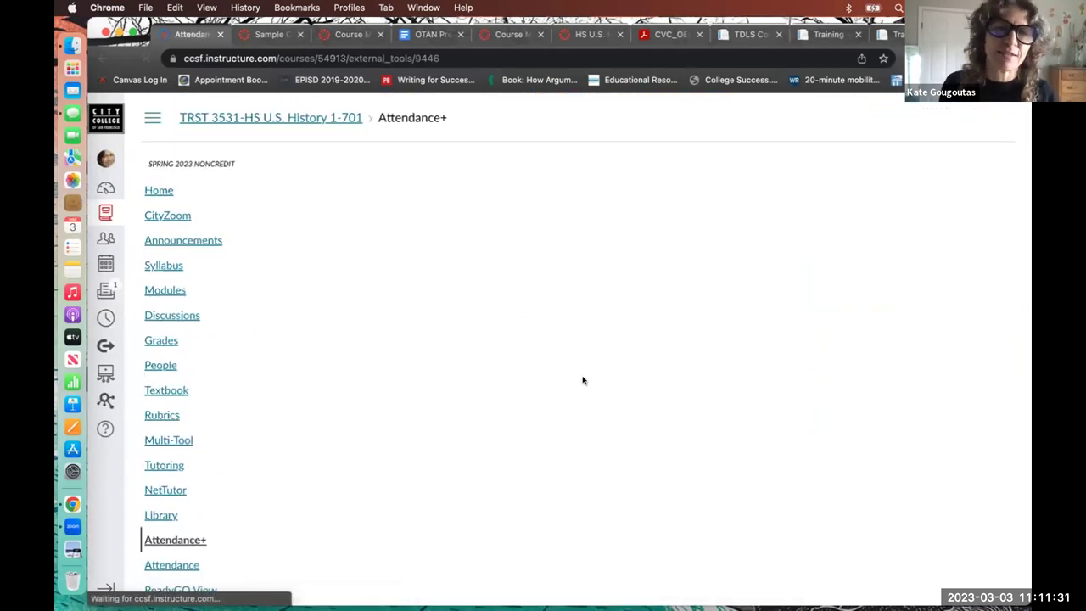
scroll(204, 464, down, 2)
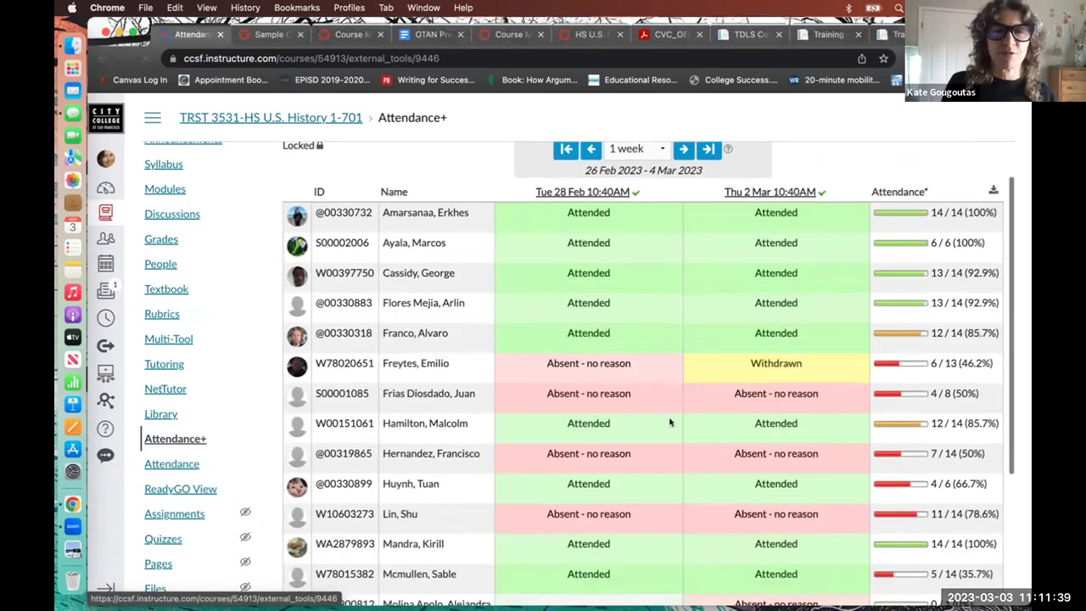
- Show the Attendance+ sessions calendar for TRST3531-701 and review its completed and pending class sessions
click(507, 164)
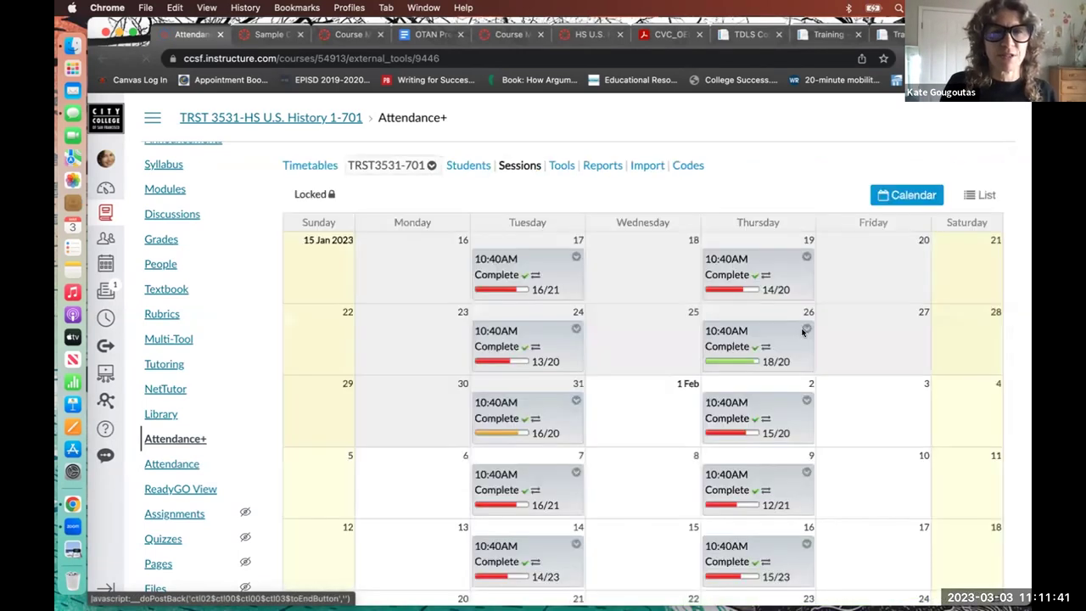
scroll(847, 382, down, 4)
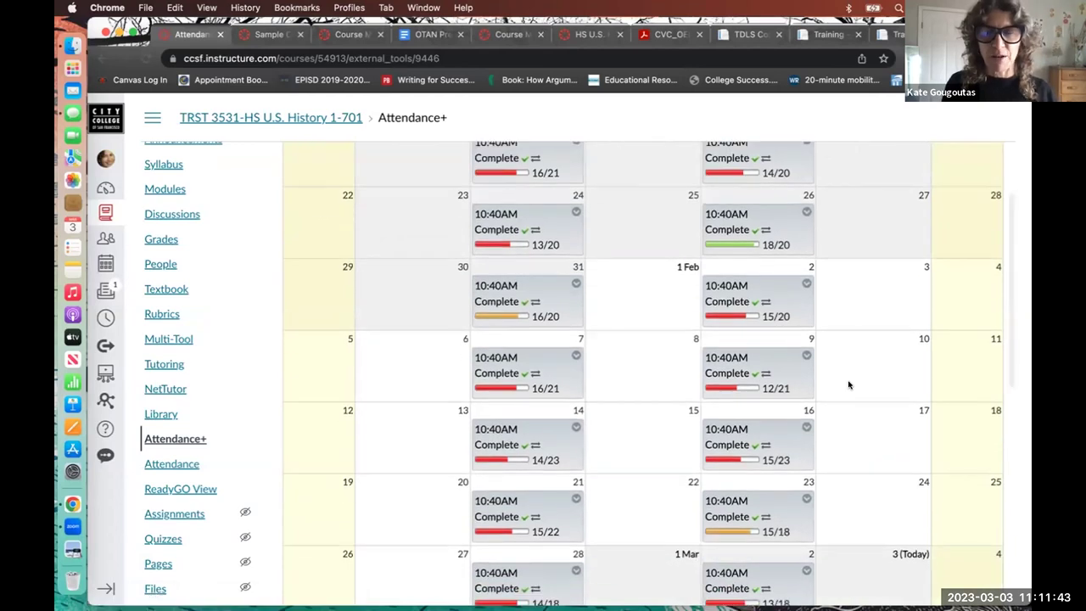
scroll(849, 386, down, 5)
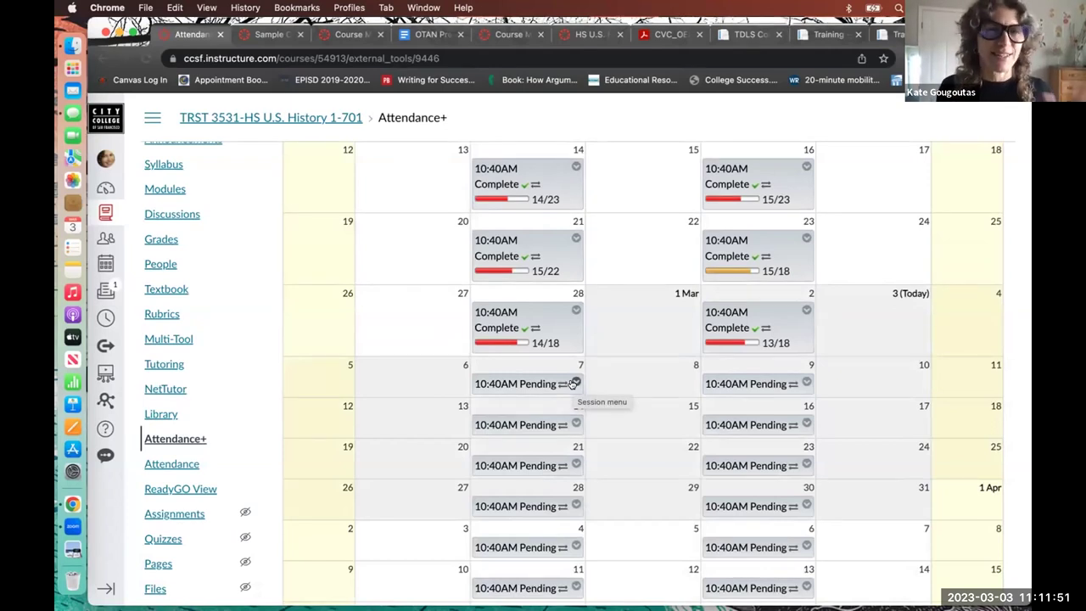
scroll(263, 408, down, 1)
scroll(262, 407, down, 1)
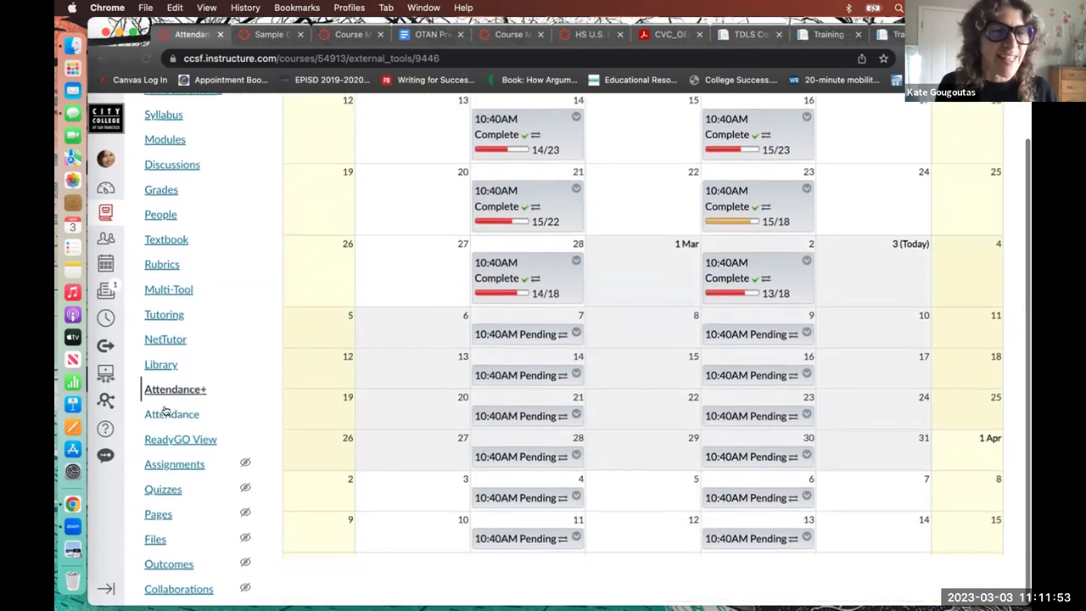
- View the Roll Call list in the course's standard Attendance tool and return to the course home page
click(163, 410)
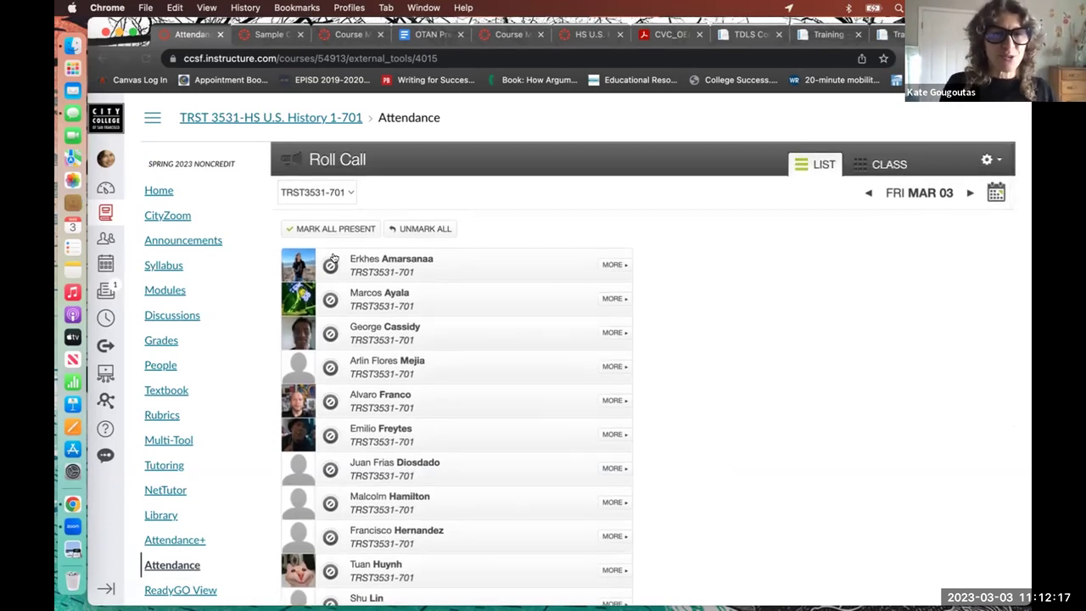
click(218, 196)
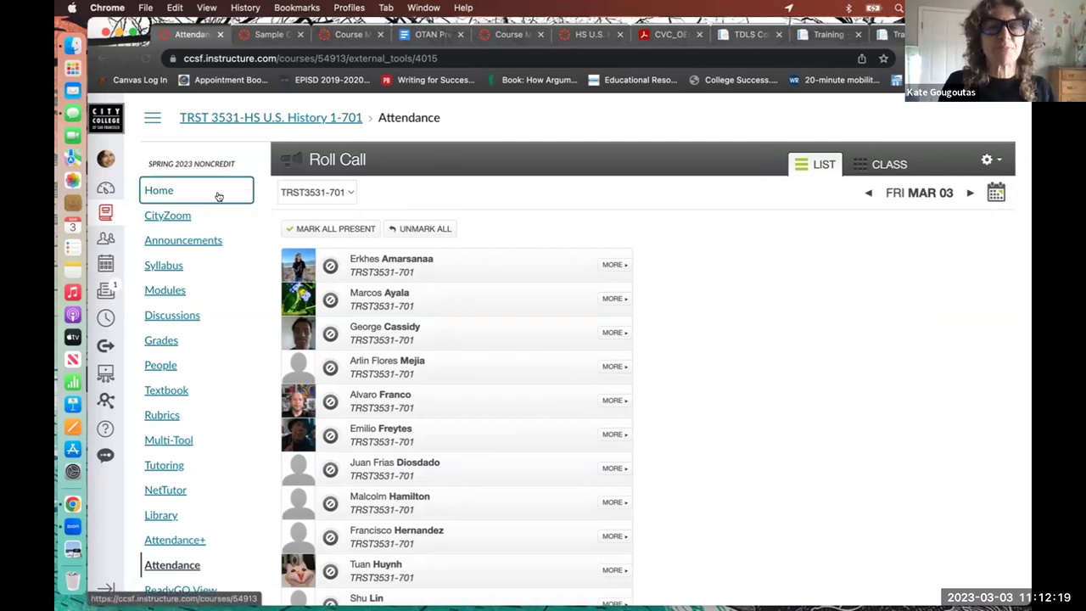